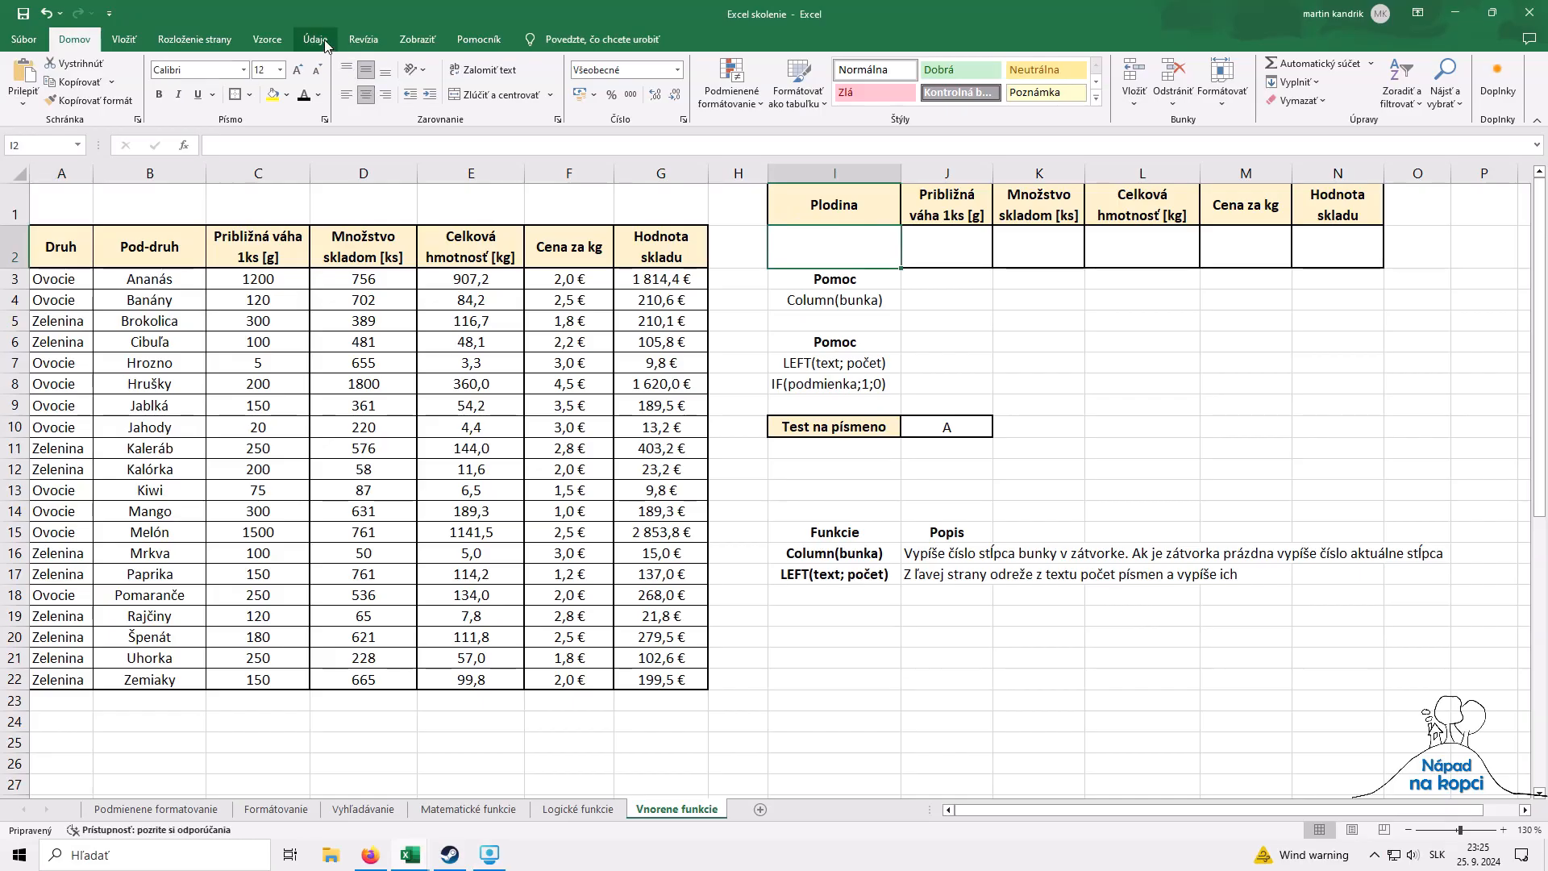
Step: Add list-type data validation to the empty cell I2 under Plodina, using B3:B22 as the source
click(315, 38)
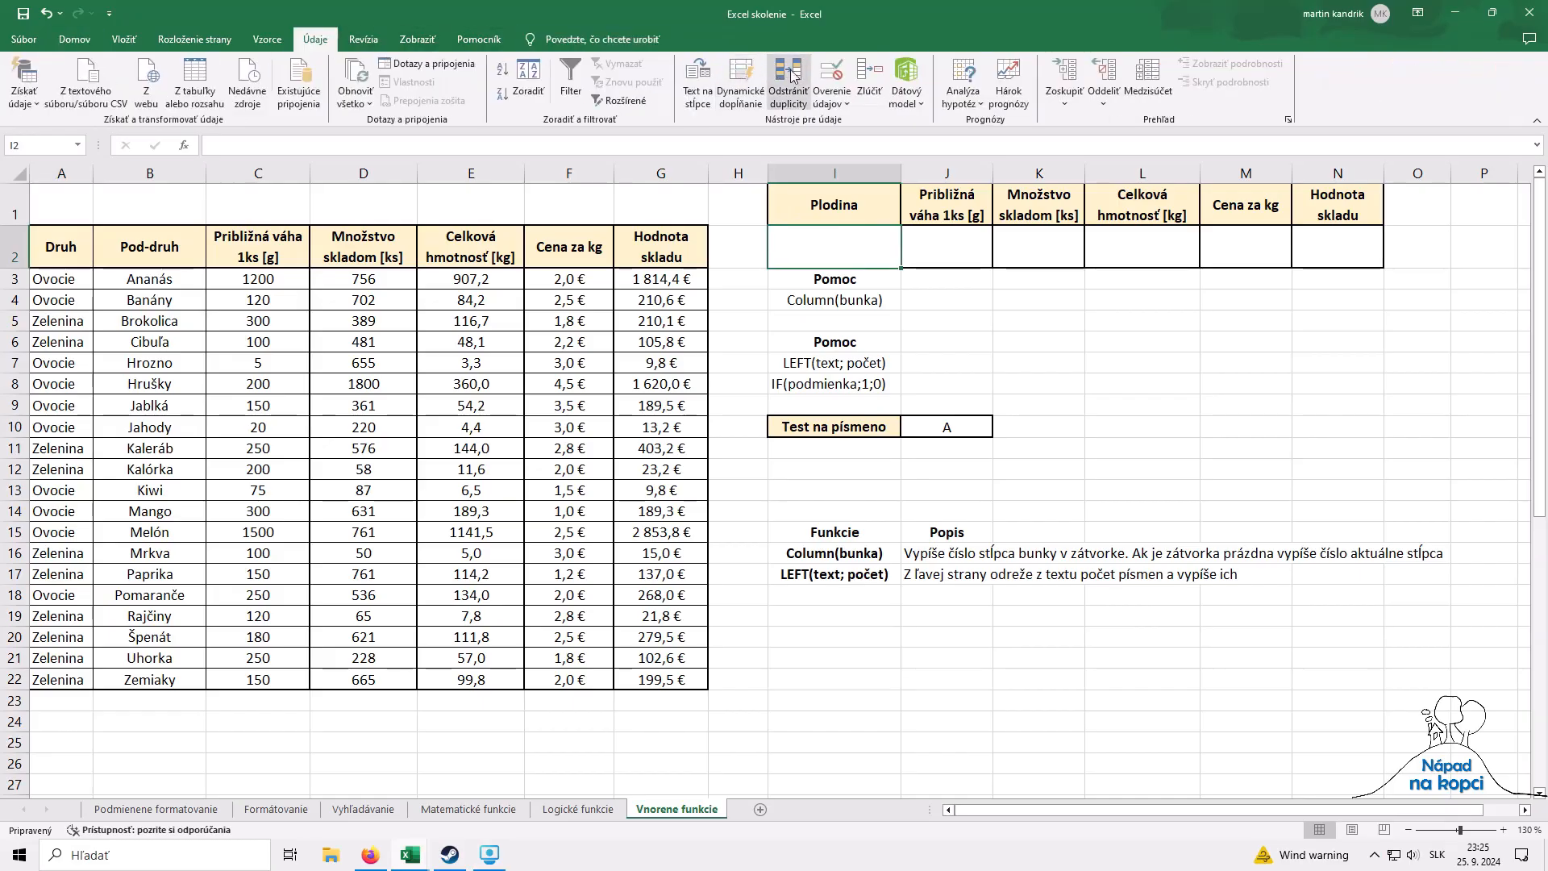
click(831, 74)
click(1175, 280)
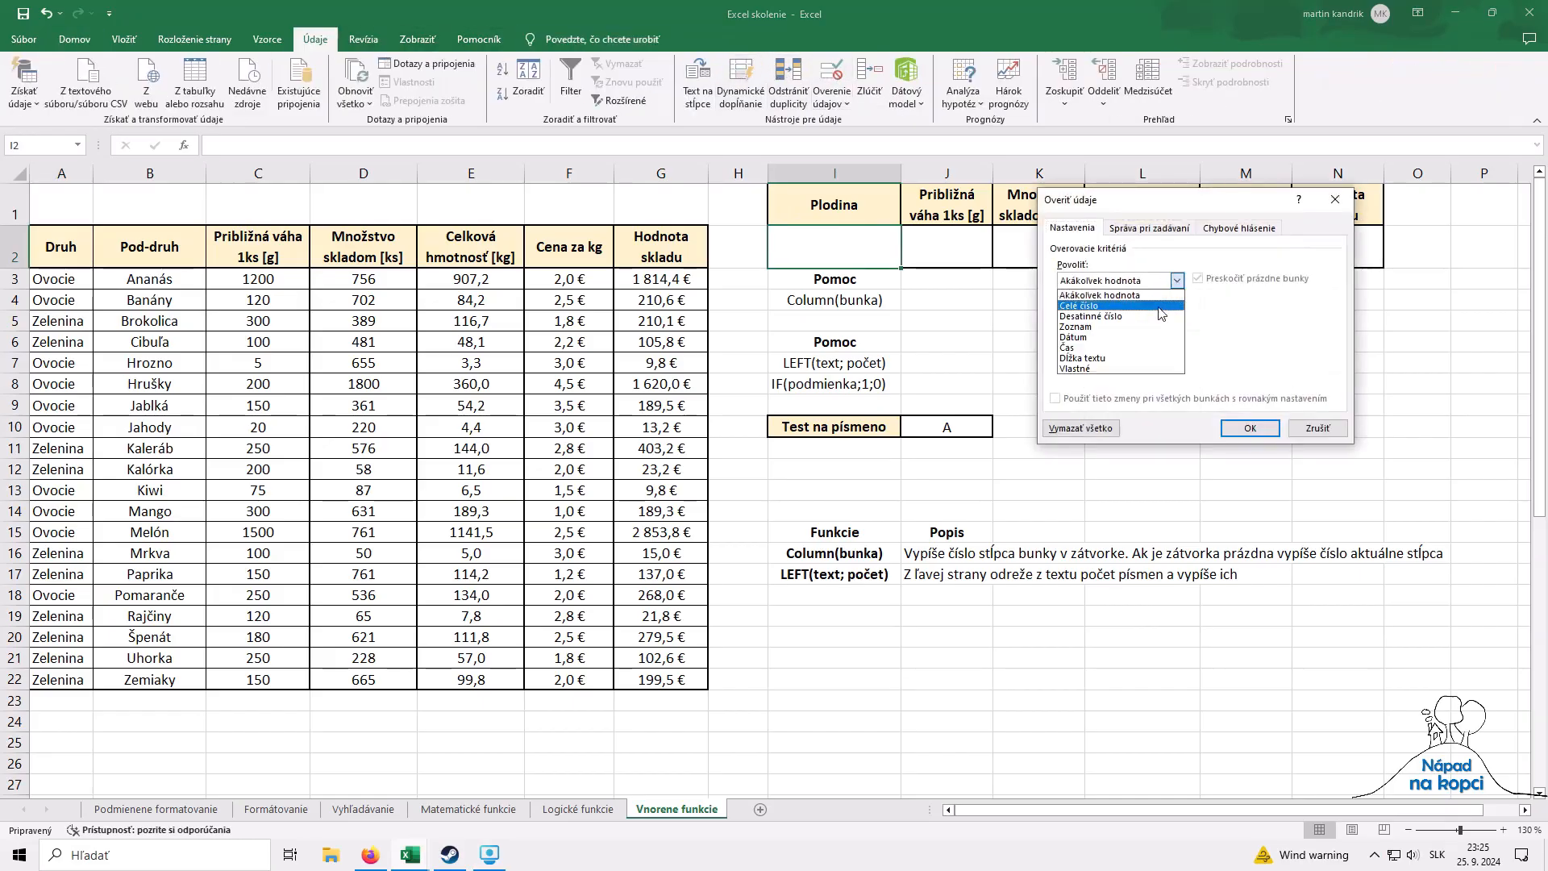
click(1129, 325)
click(1150, 346)
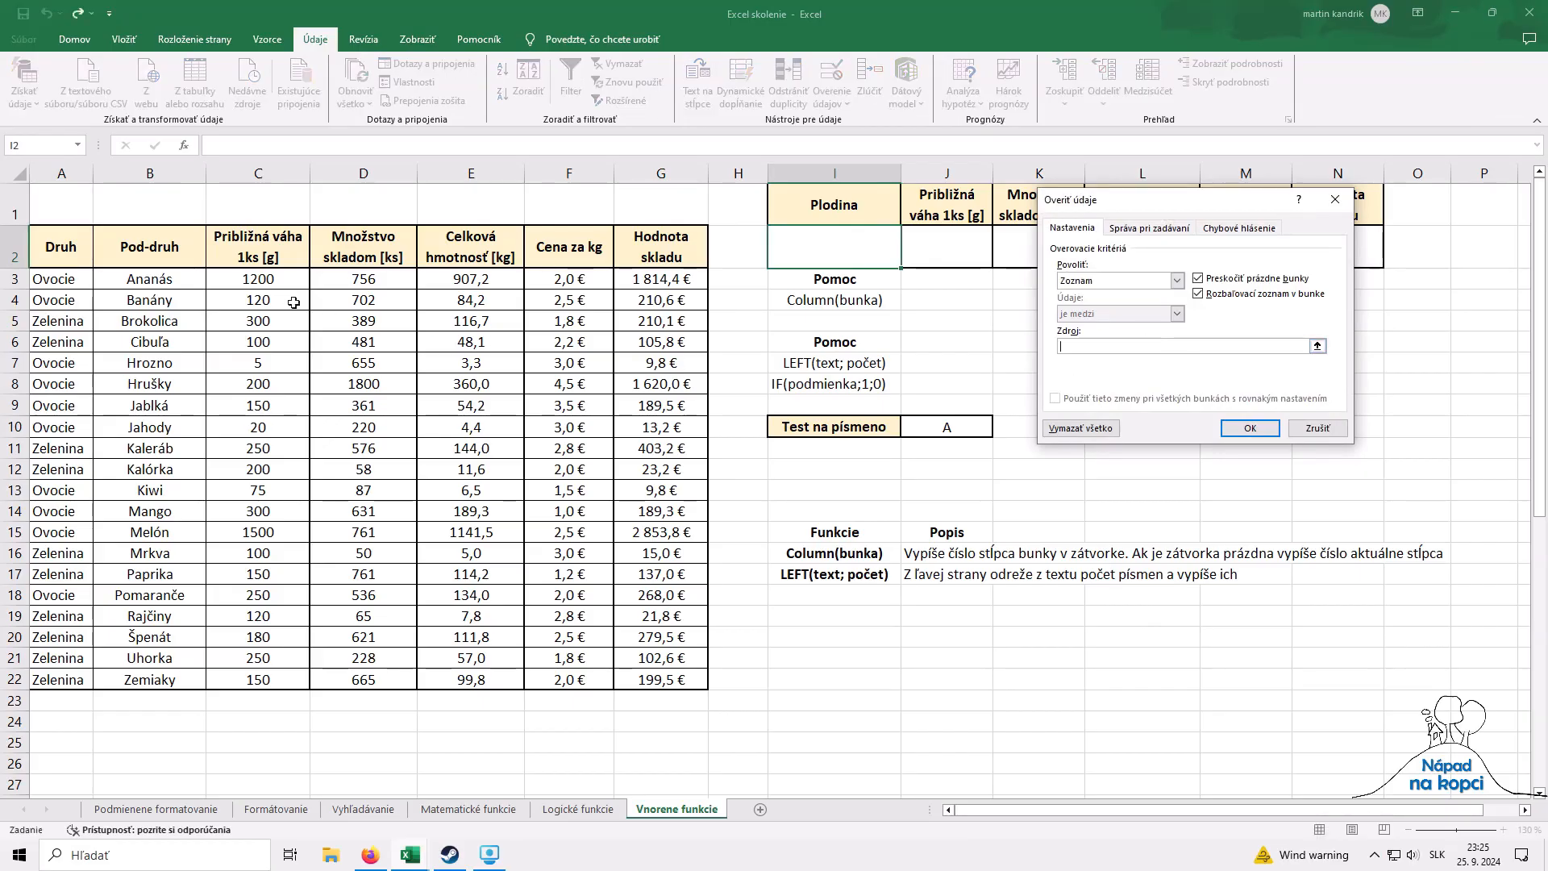
drag(177, 282, 168, 682)
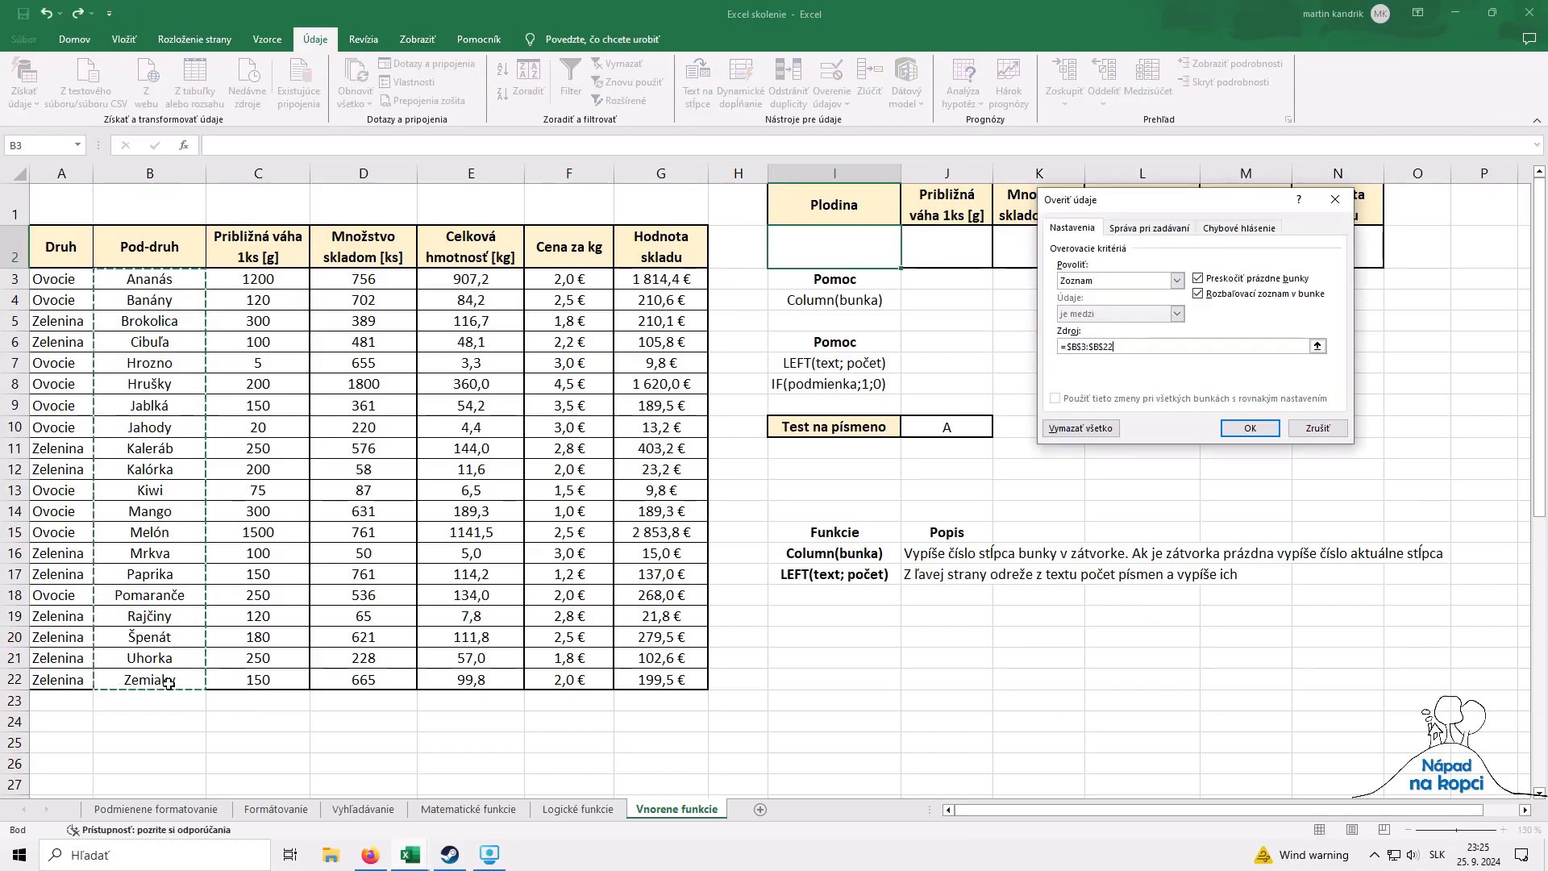
key(Return)
Step: Choose Brokolica from the drop-down list in cell I2
click(909, 262)
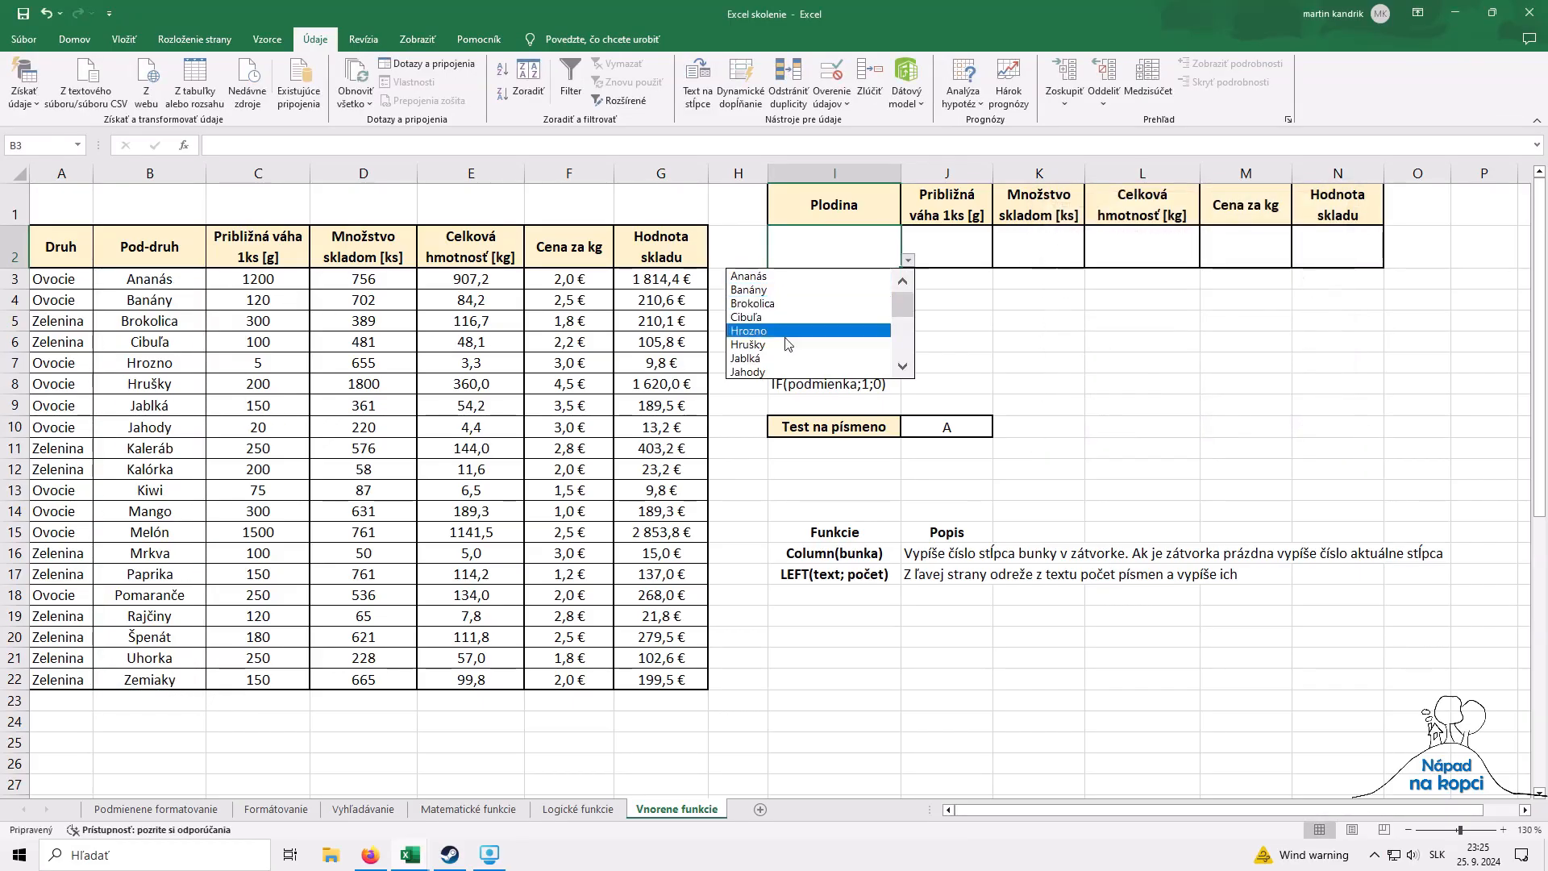
click(752, 304)
click(982, 335)
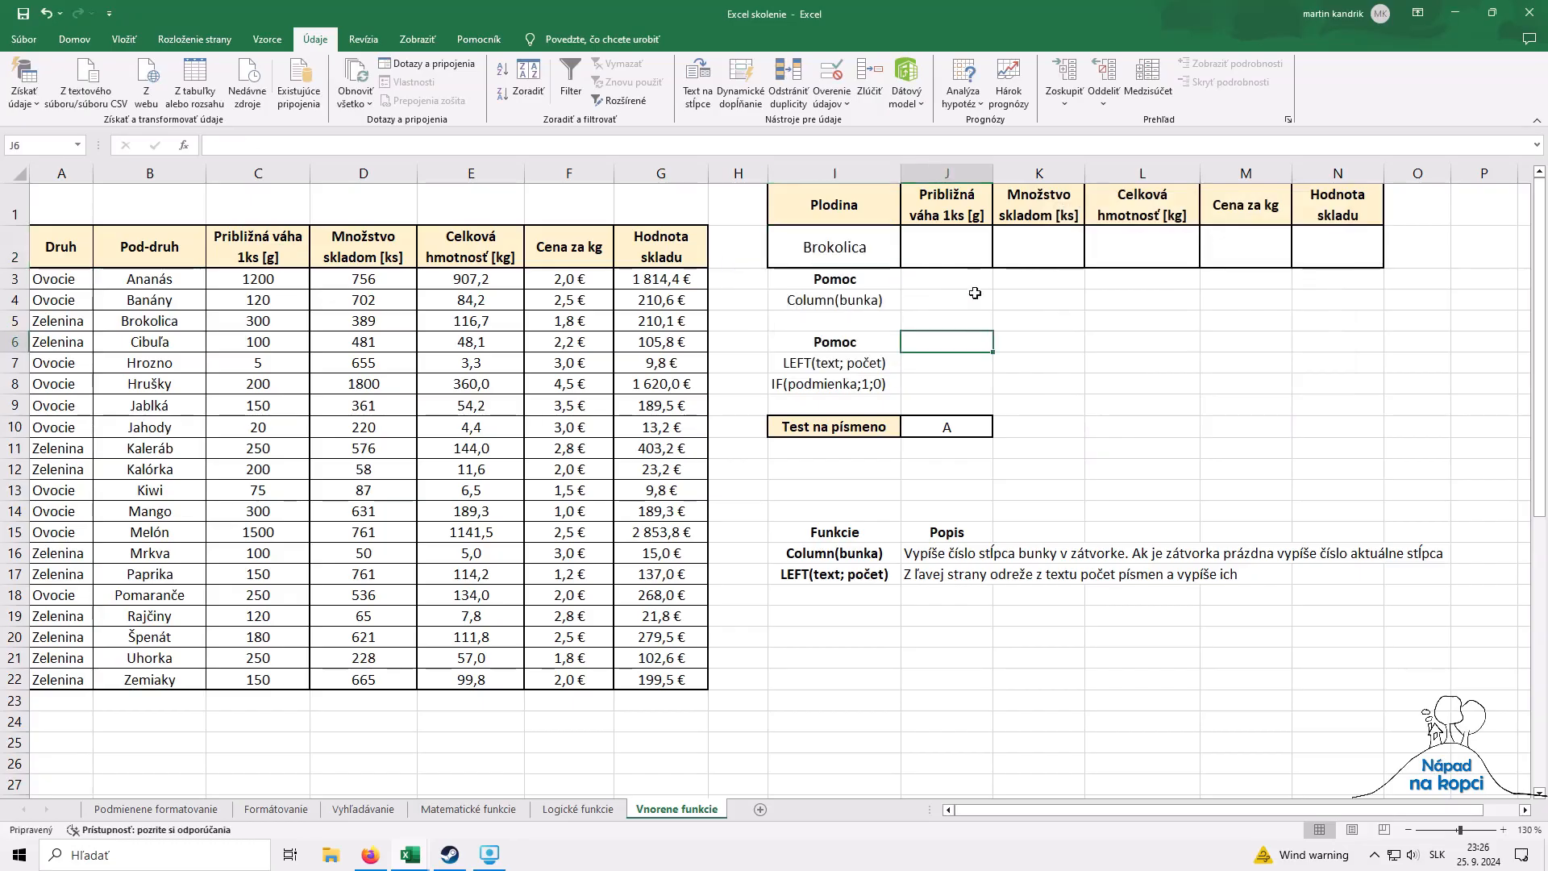
Step: Enter =VLOOKUP($I$2;$B:$G;2;0) in cell J2 to look up the selected crop's approximate weight
click(964, 253)
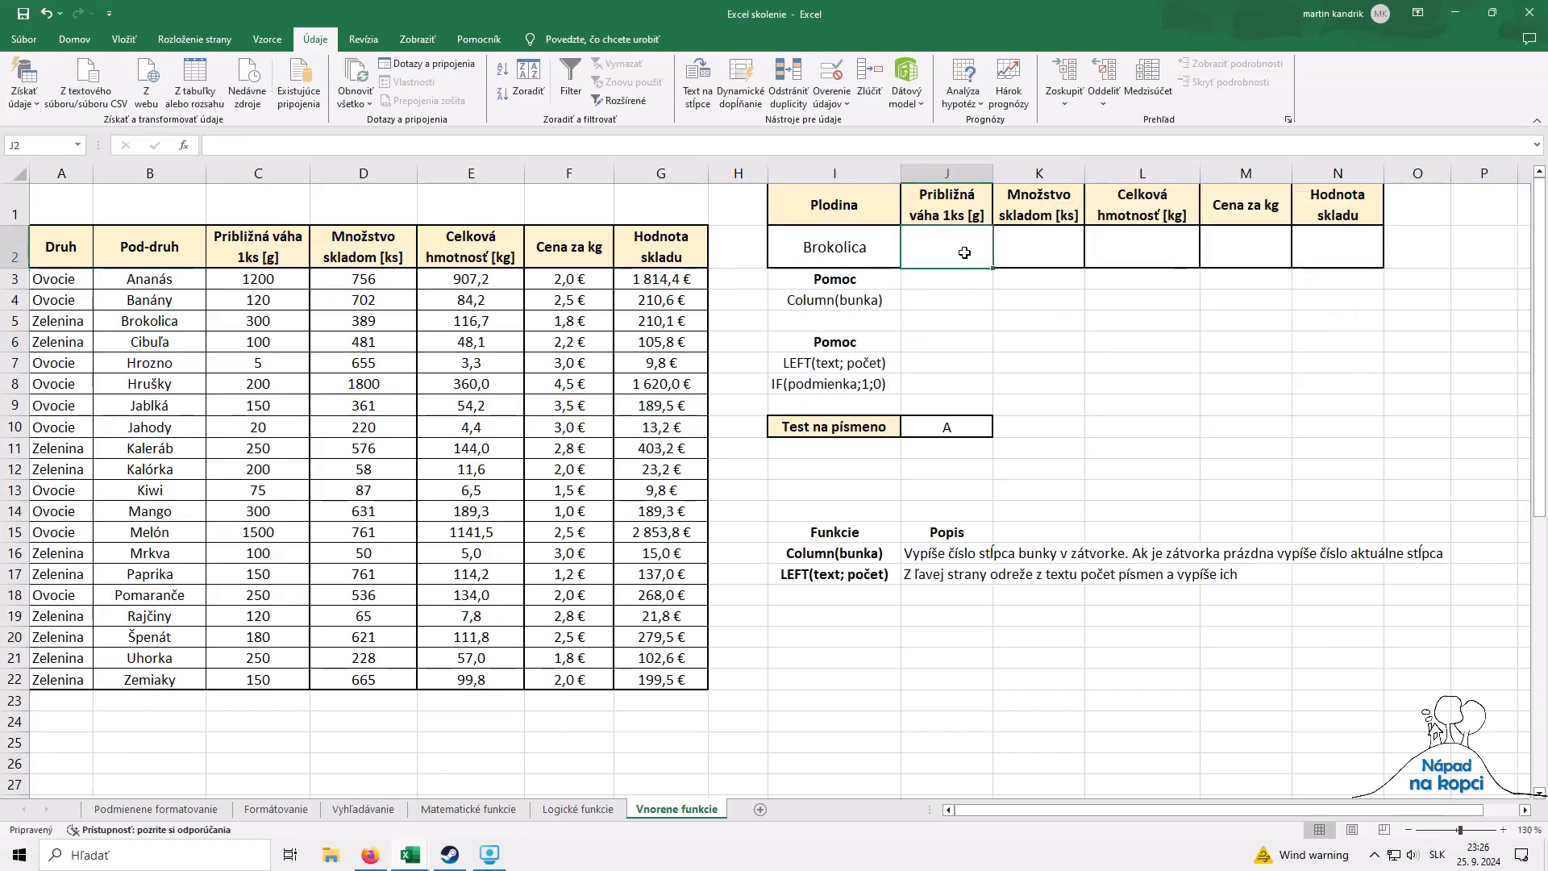
text(=)
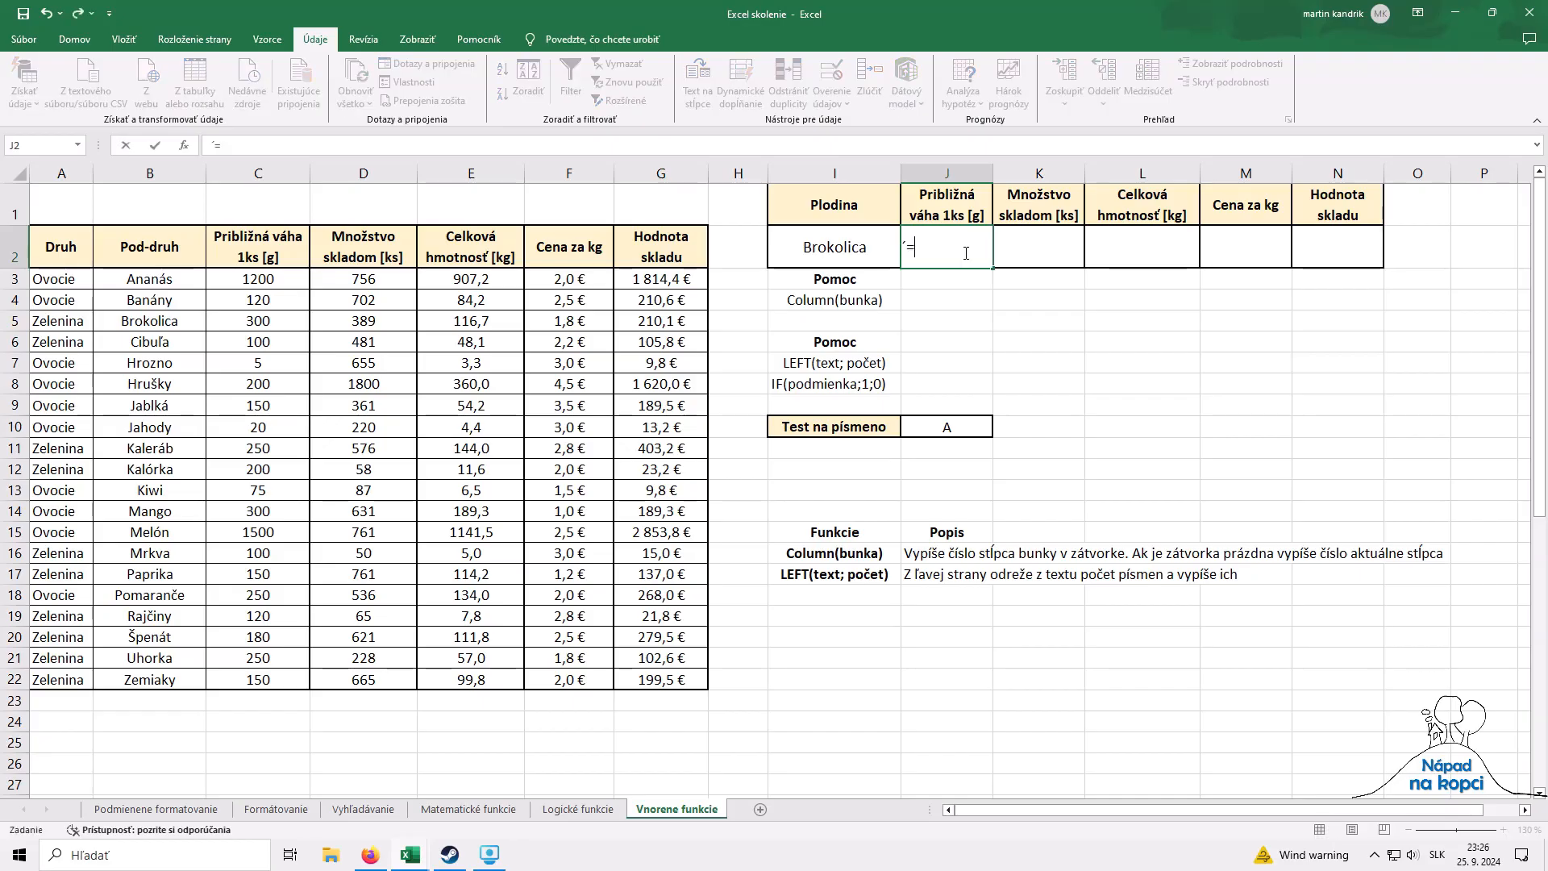
key(BackSpace)
text(=vlo)
key(Tab)
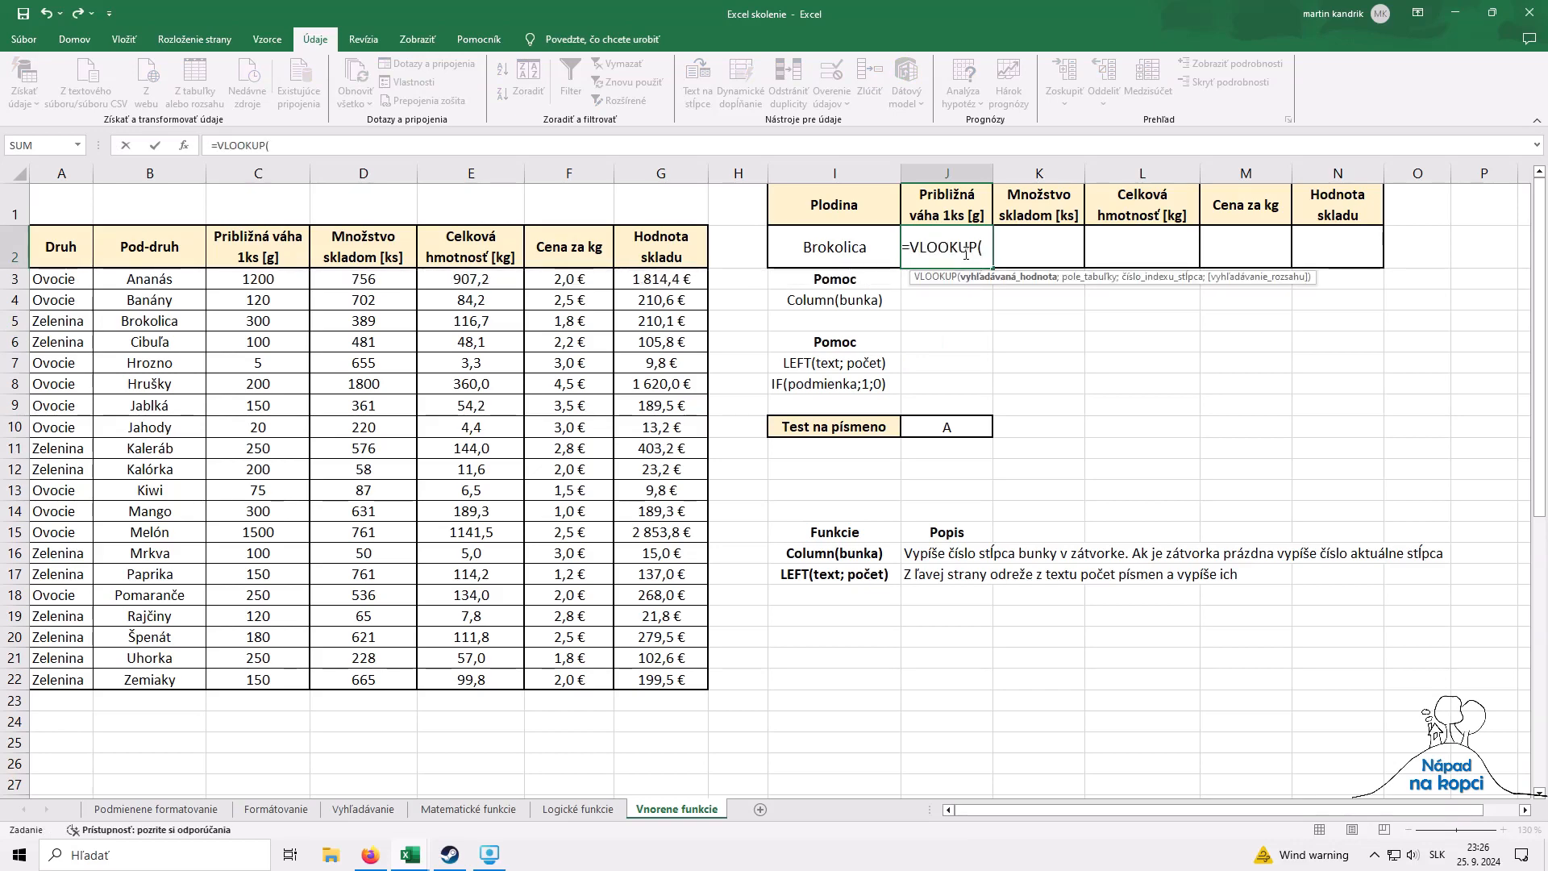
click(860, 241)
key(F4)
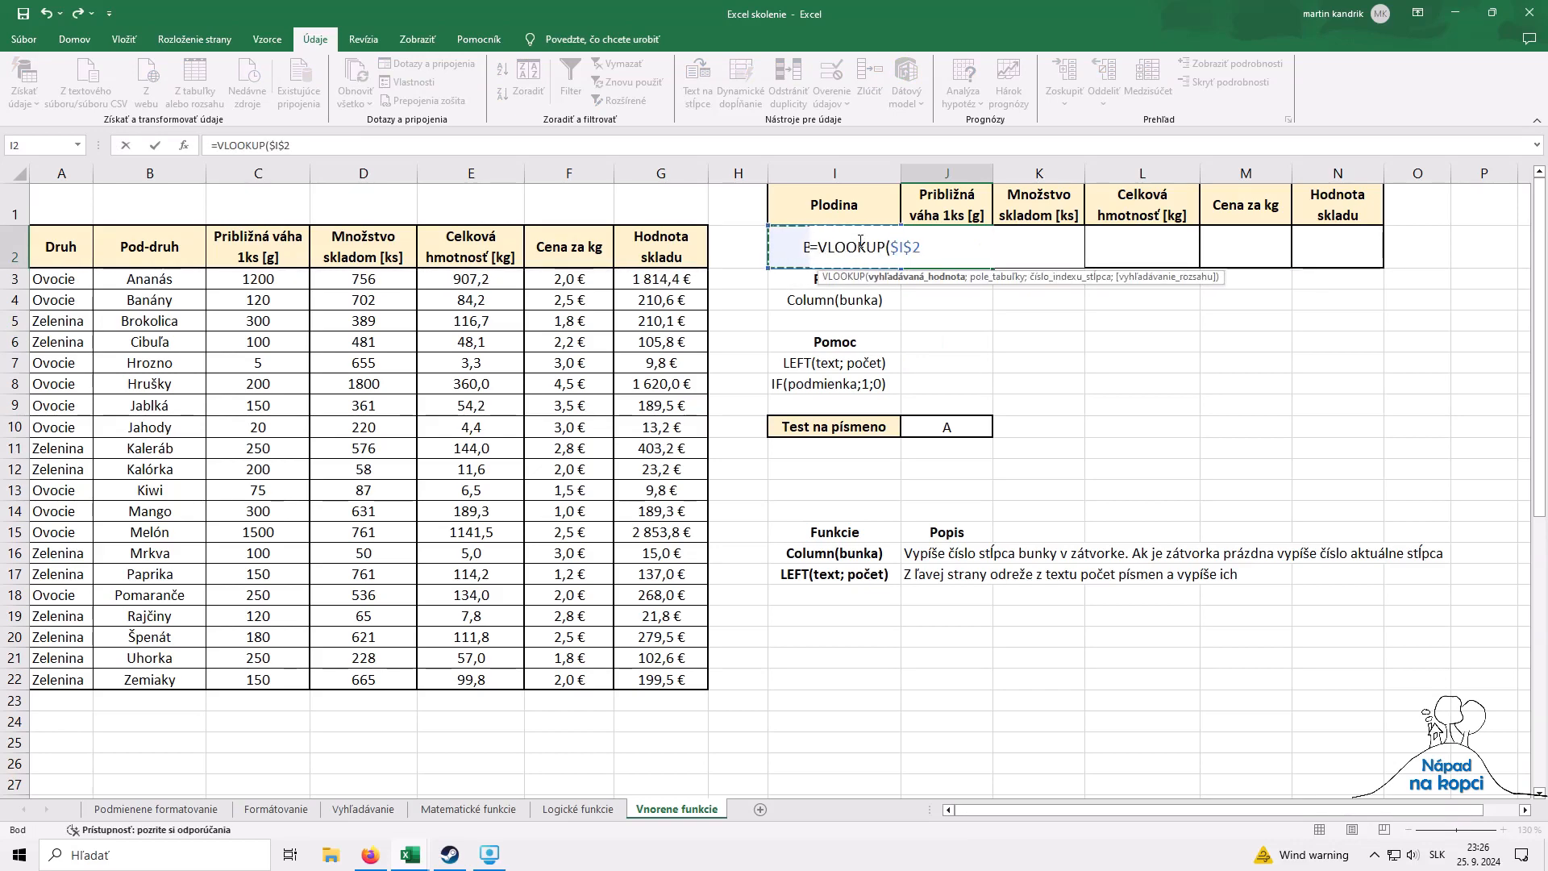
text(;)
drag(150, 173, 697, 166)
key(F4)
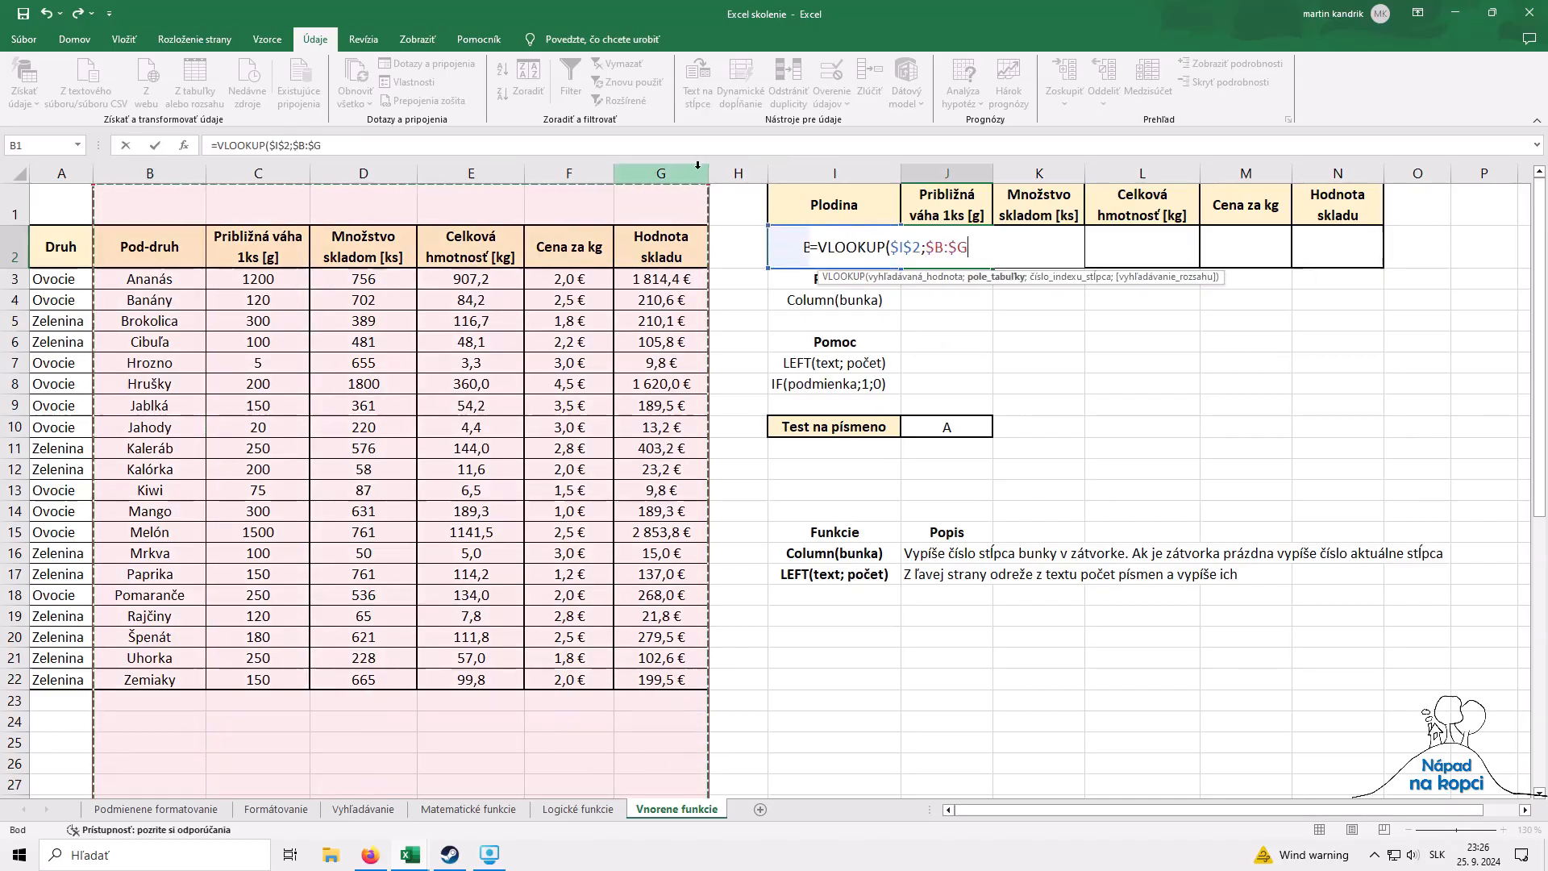
text(;)
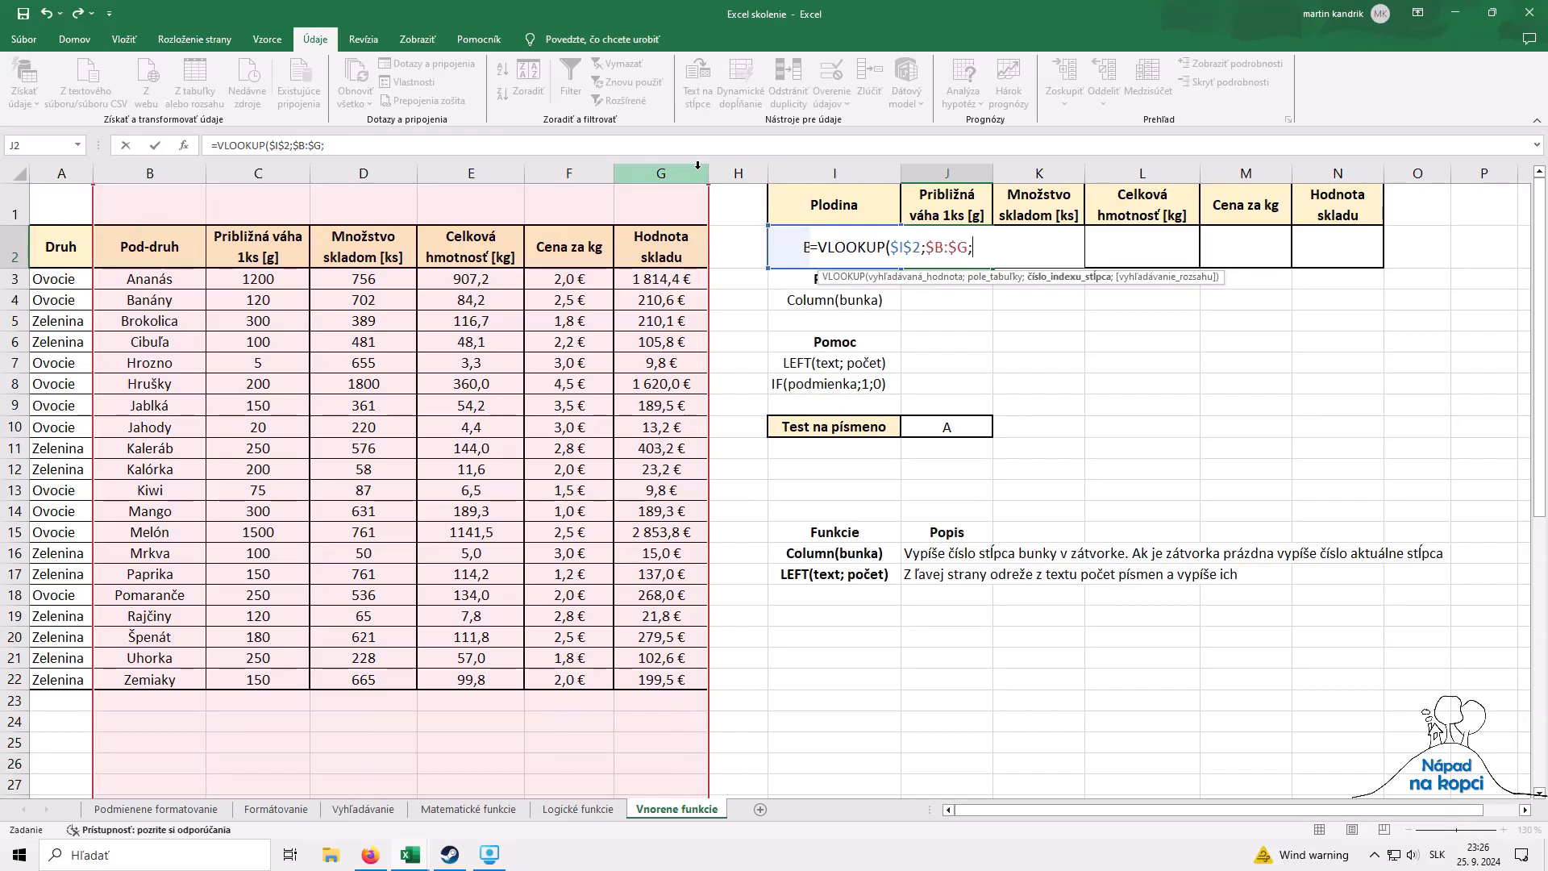
text(2;)
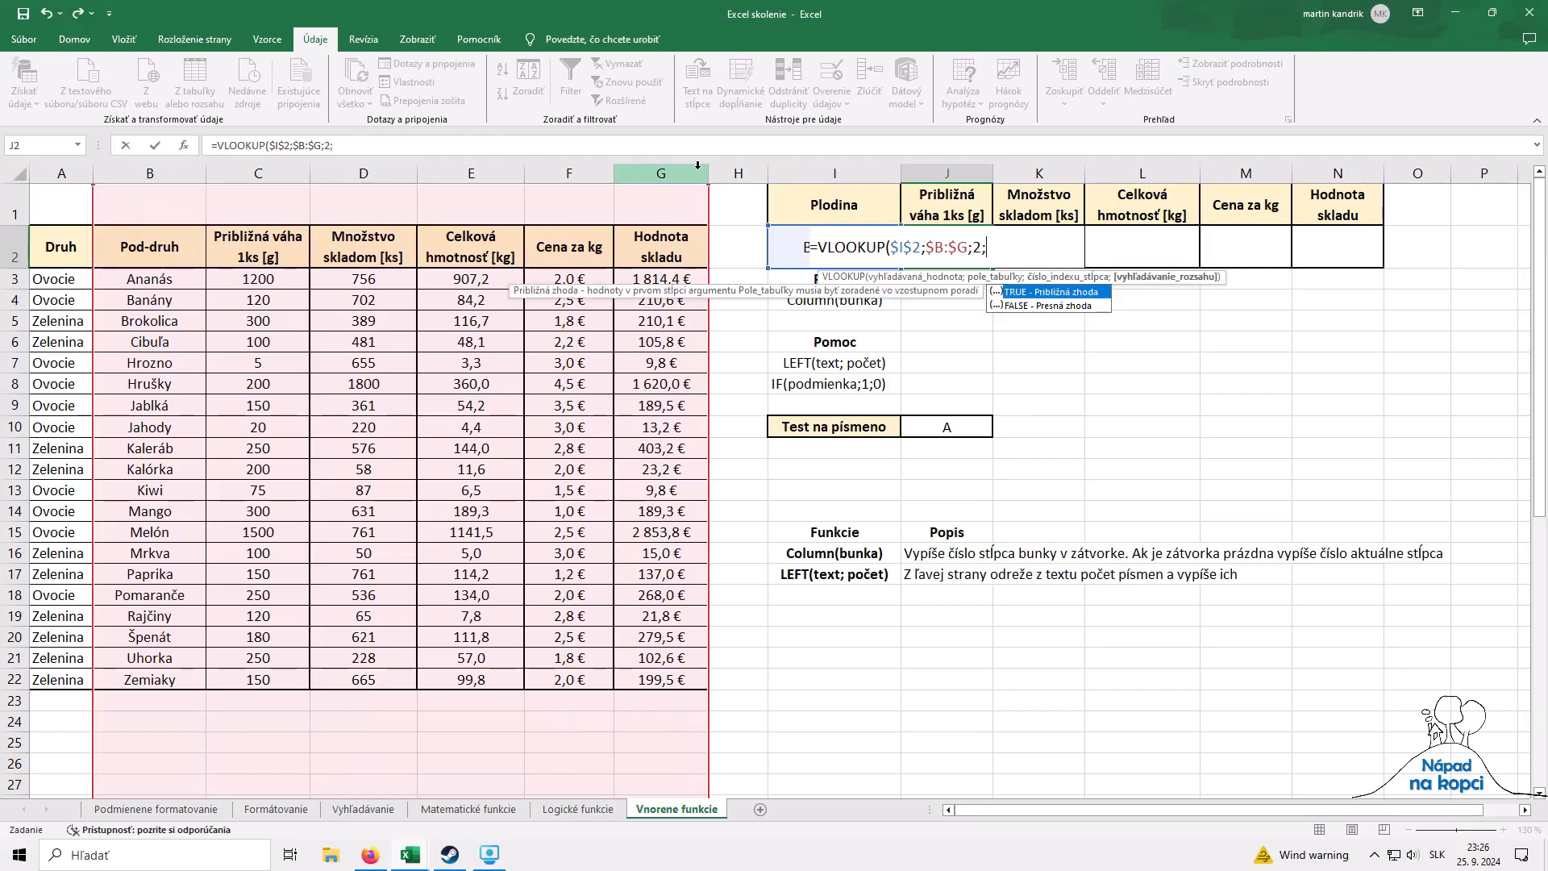
text(0))
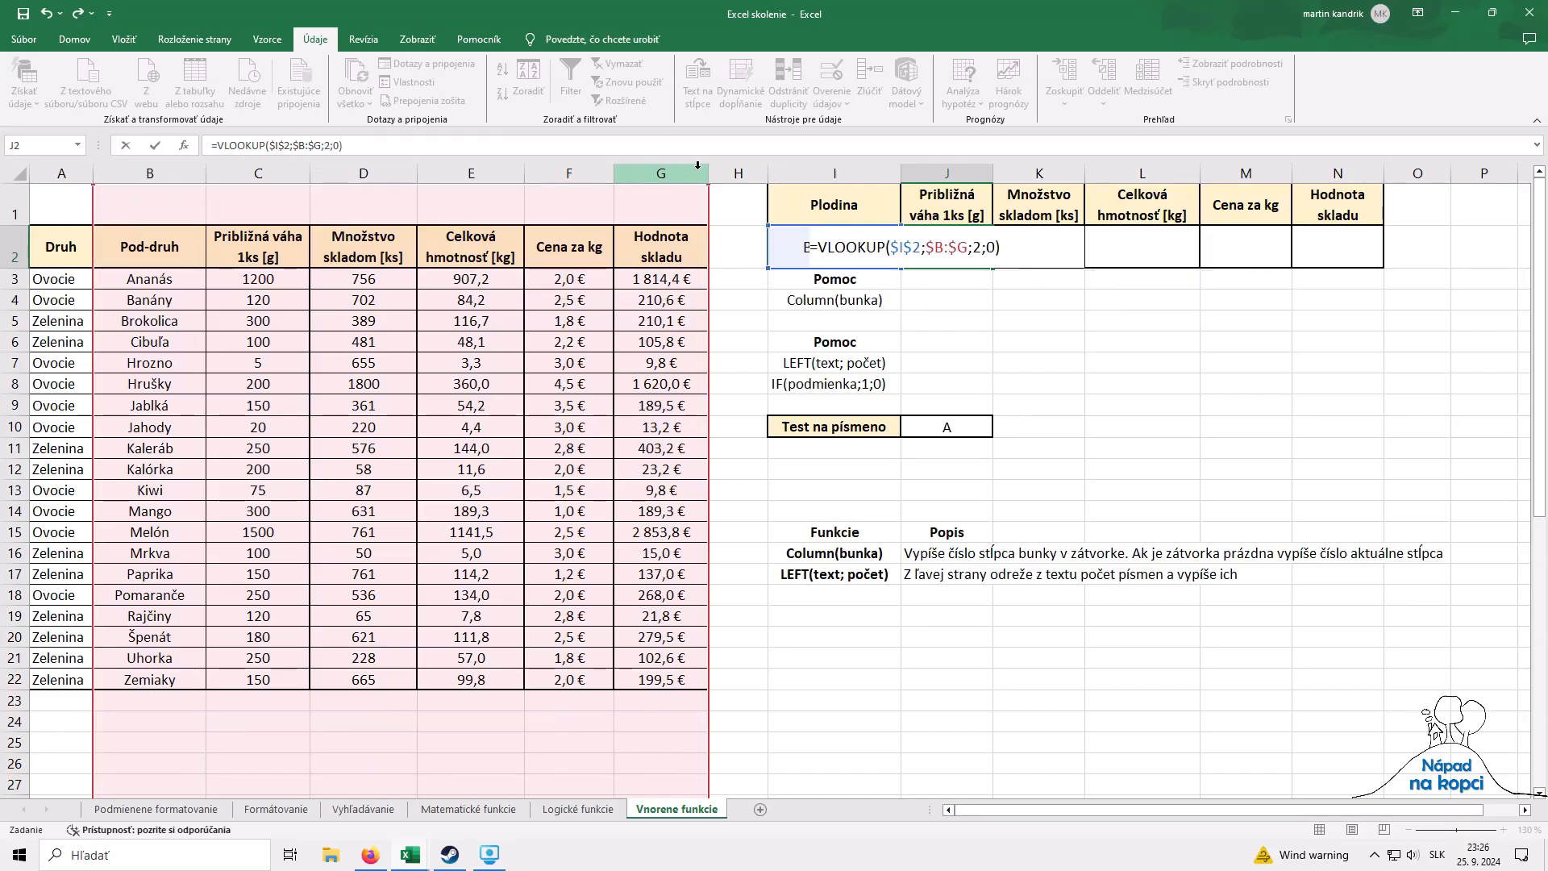
key(ctrl+Return)
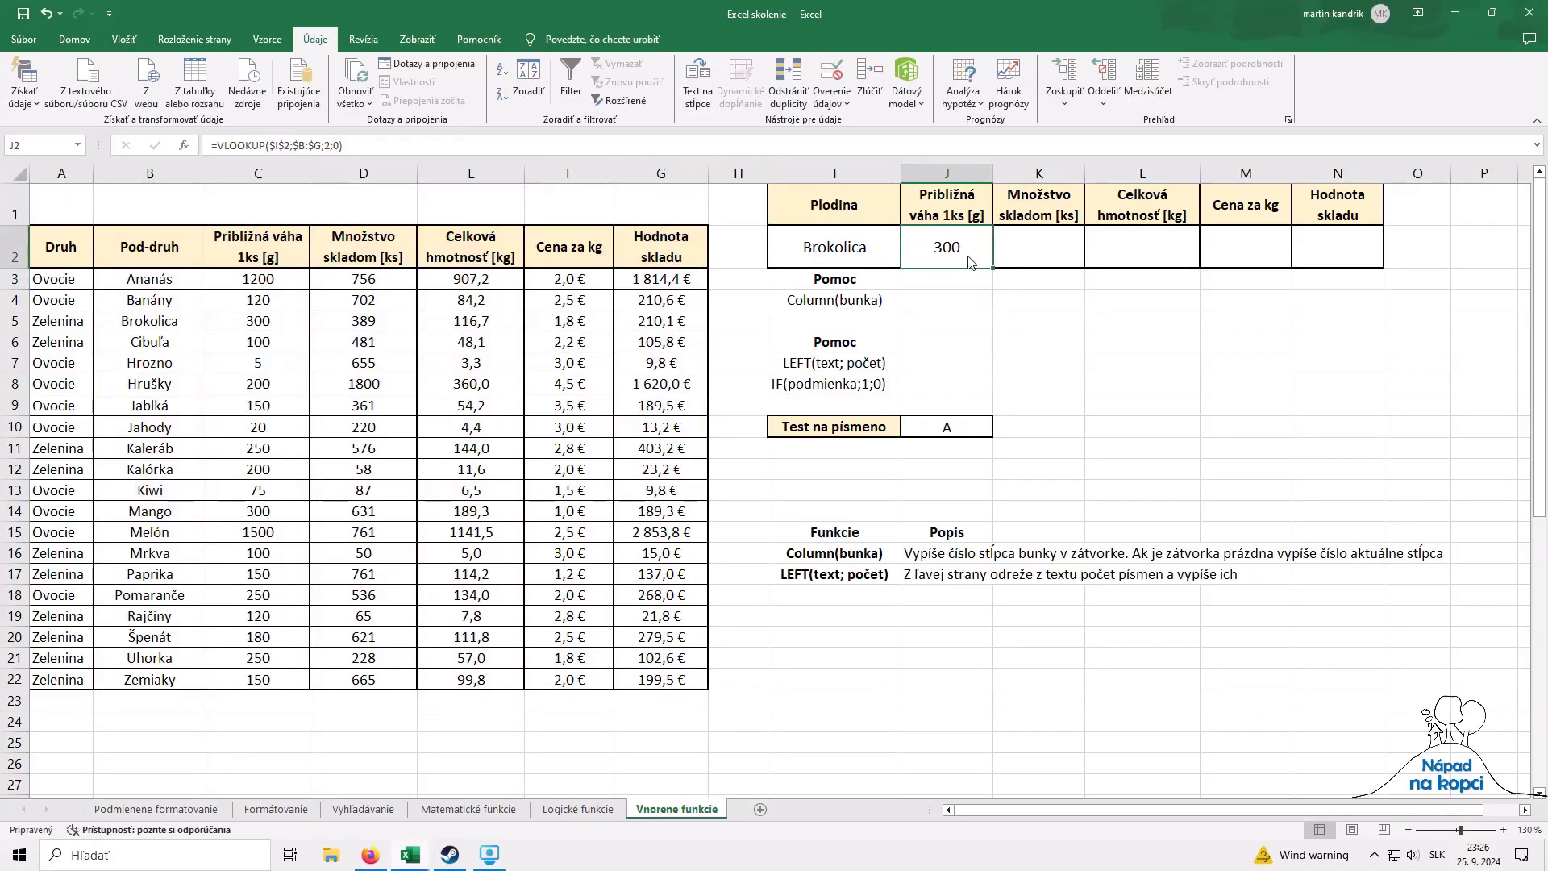
Step: Copy the VLOOKUP formula from J2 to K2 and set its column index to 3
key(ctrl+c)
click(1040, 250)
key(ctrl+v)
key(F2)
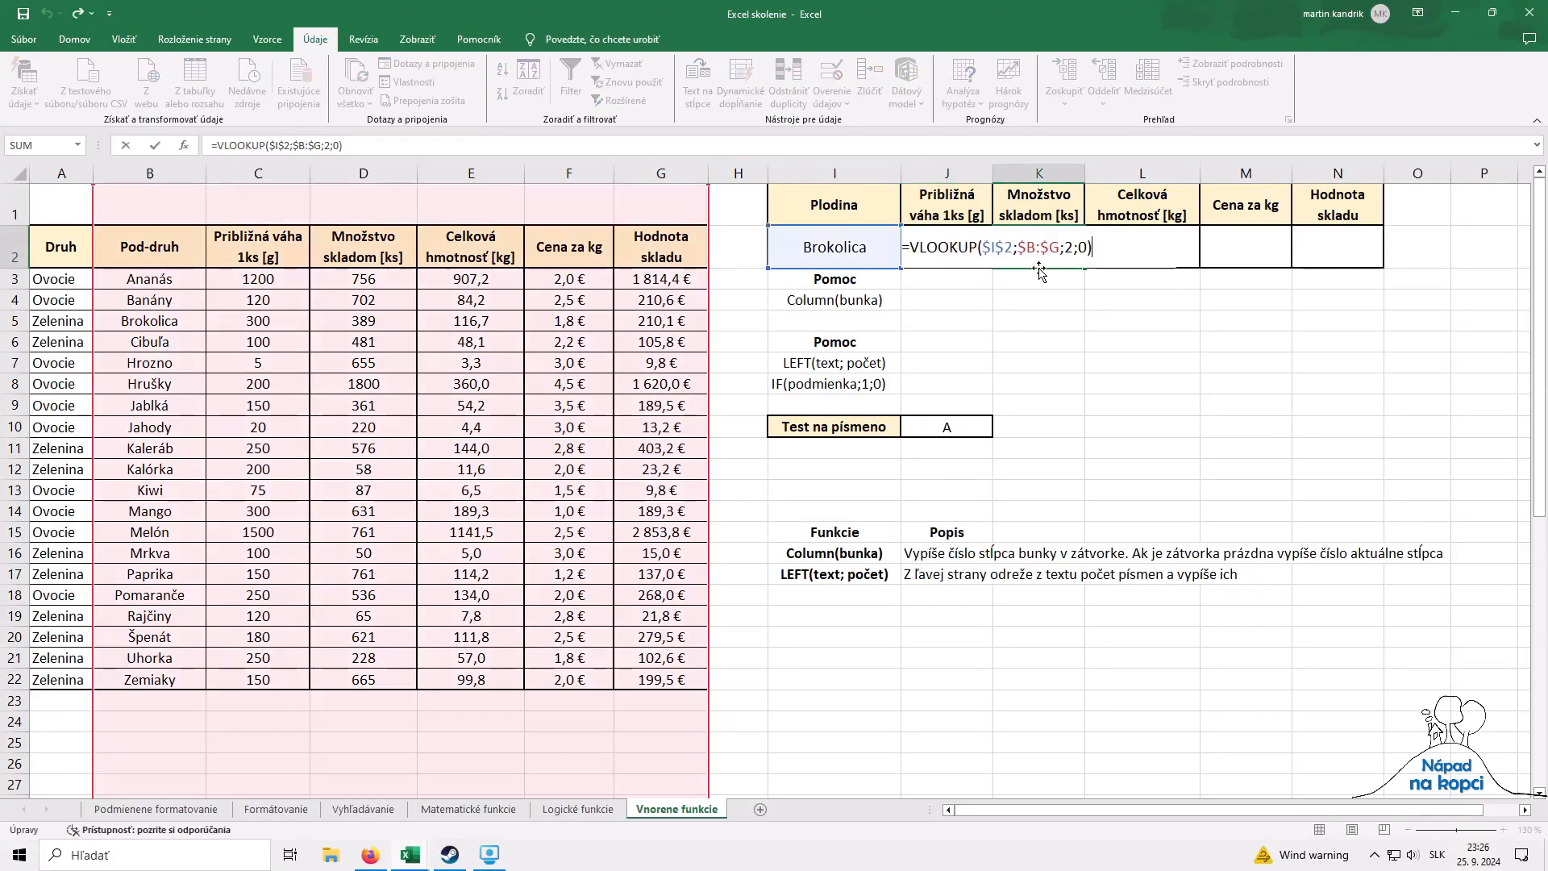
double_click(1066, 249)
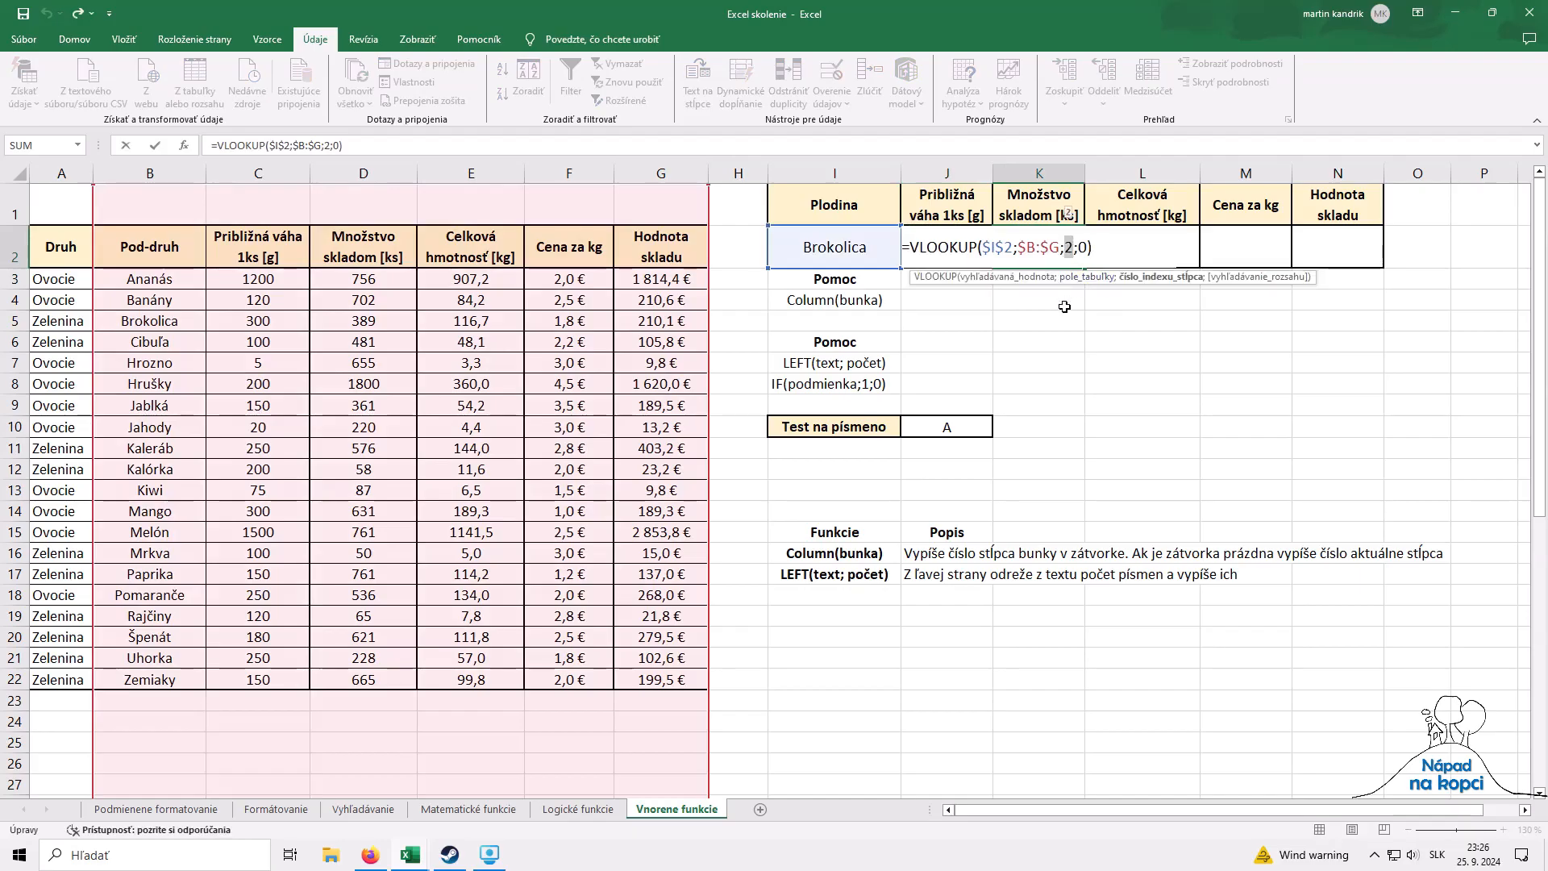
text(3)
key(Return)
Step: Copy K2's formula to L2 and try changing its column index to 4, then cancel the edit
click(1050, 245)
key(ctrl+c)
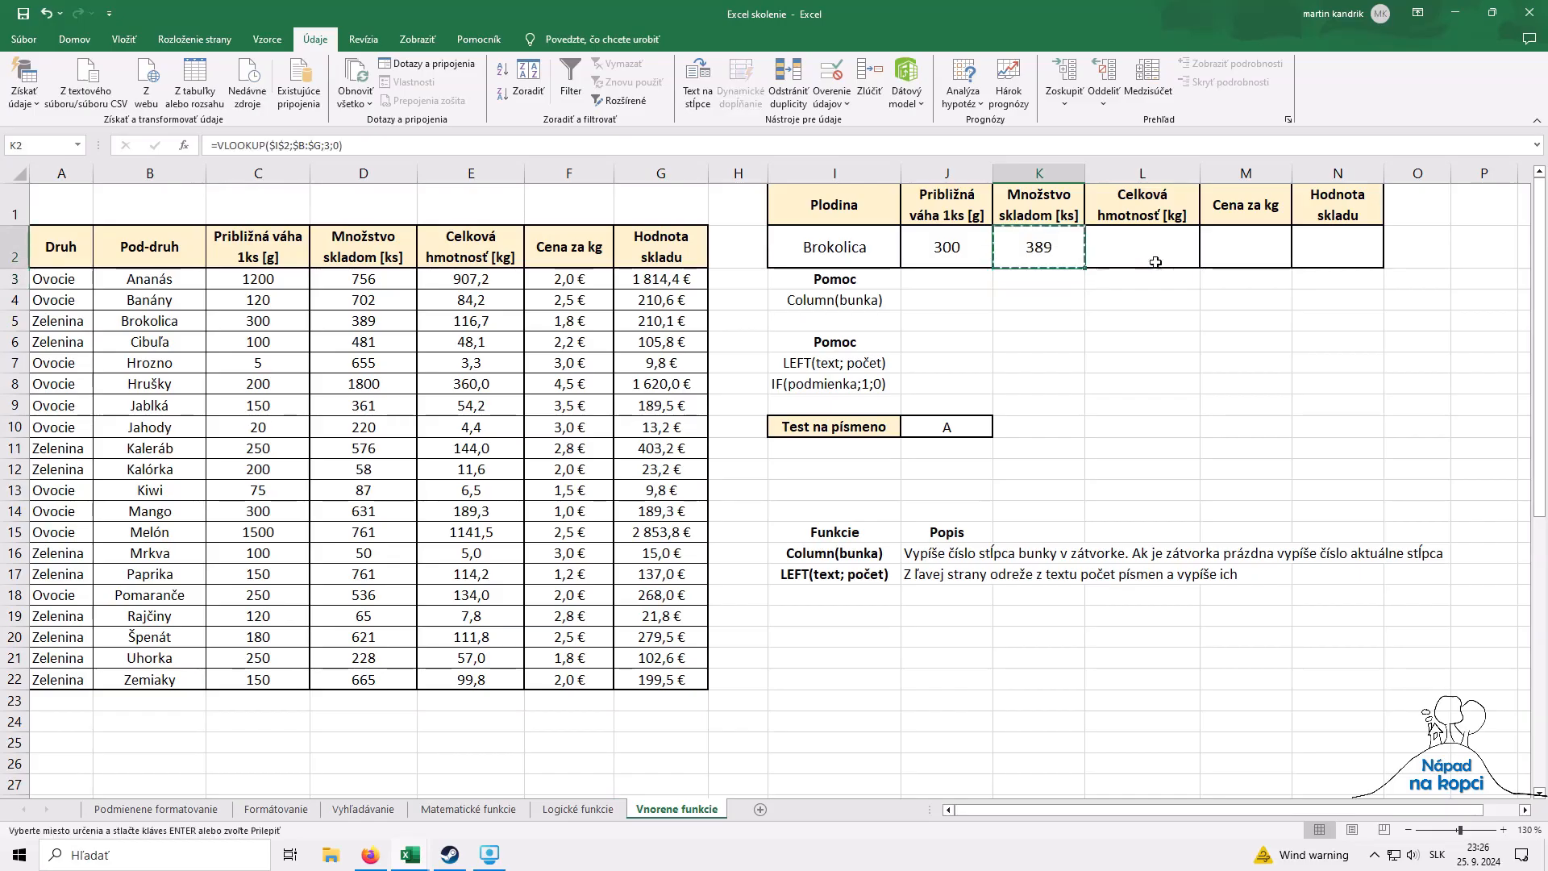
click(1147, 244)
key(ctrl+v)
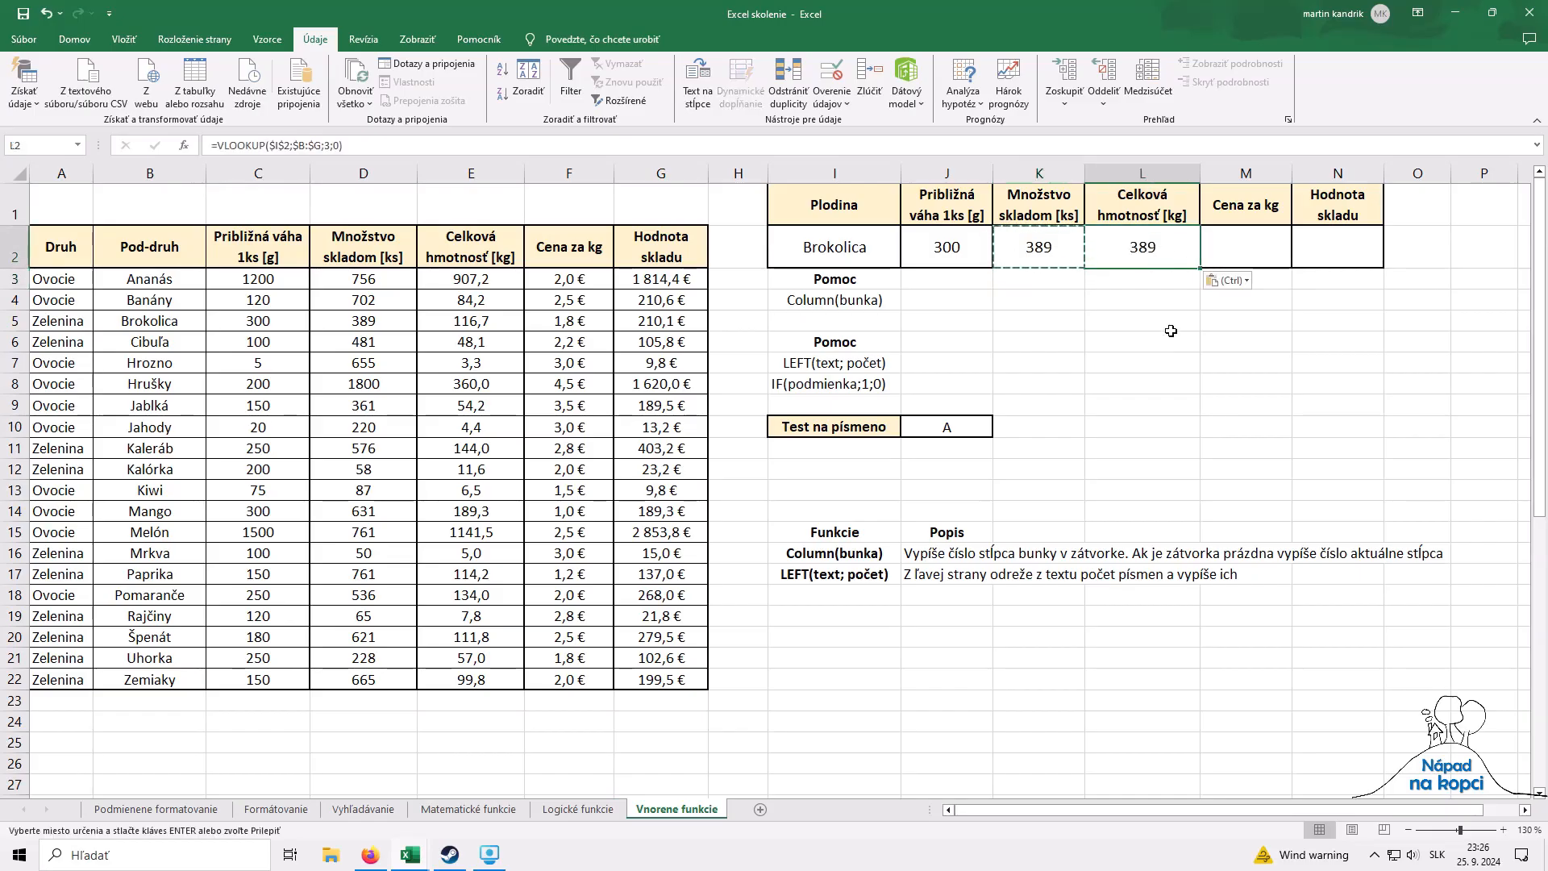
key(F2)
double_click(1160, 246)
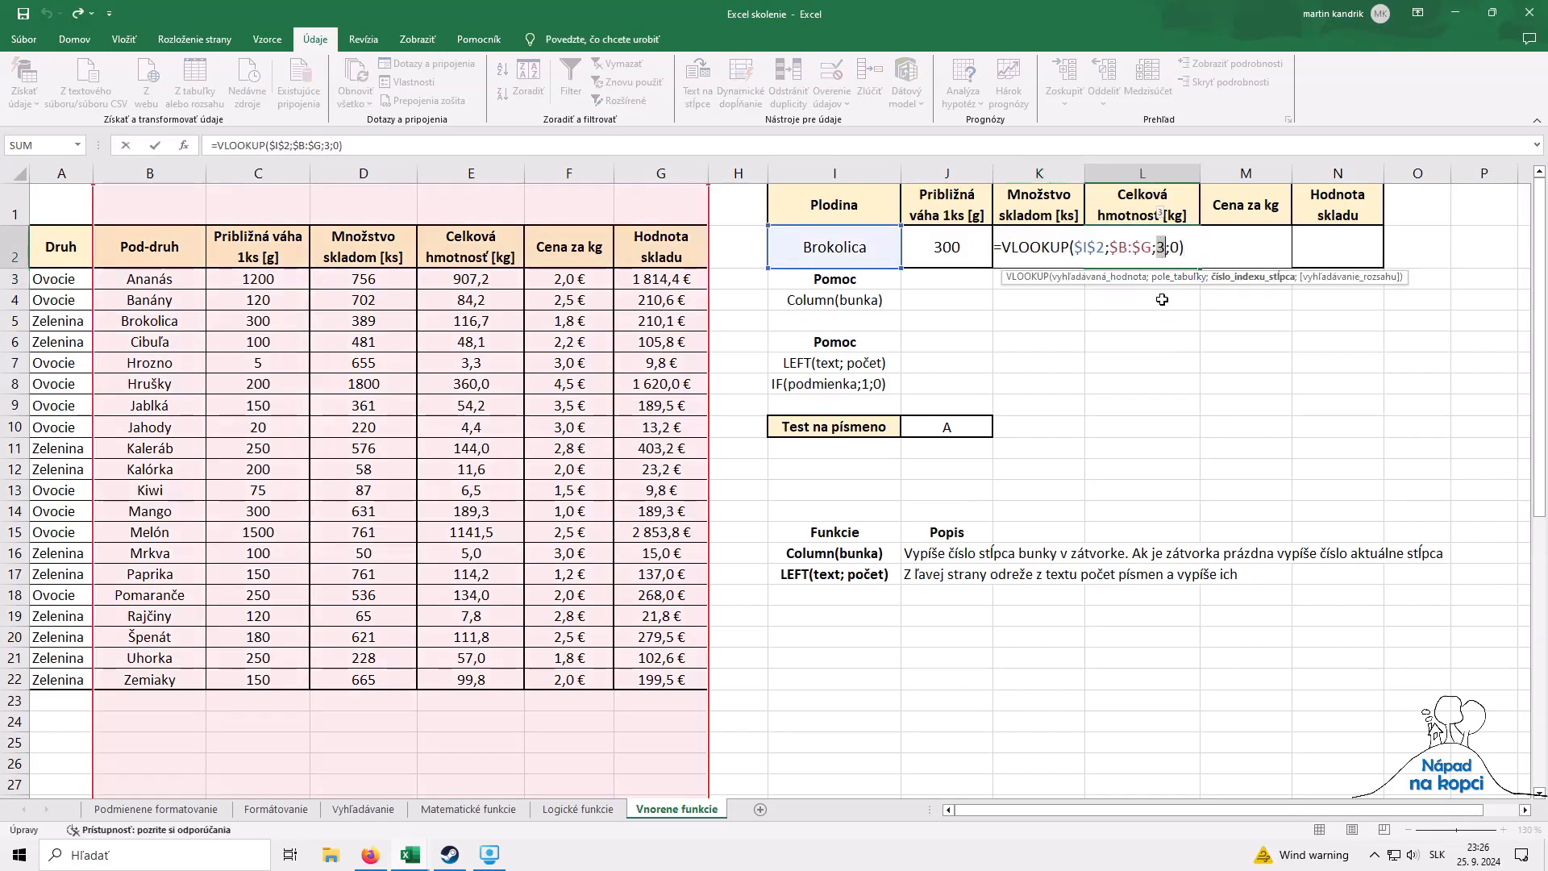
text(4)
key(Escape)
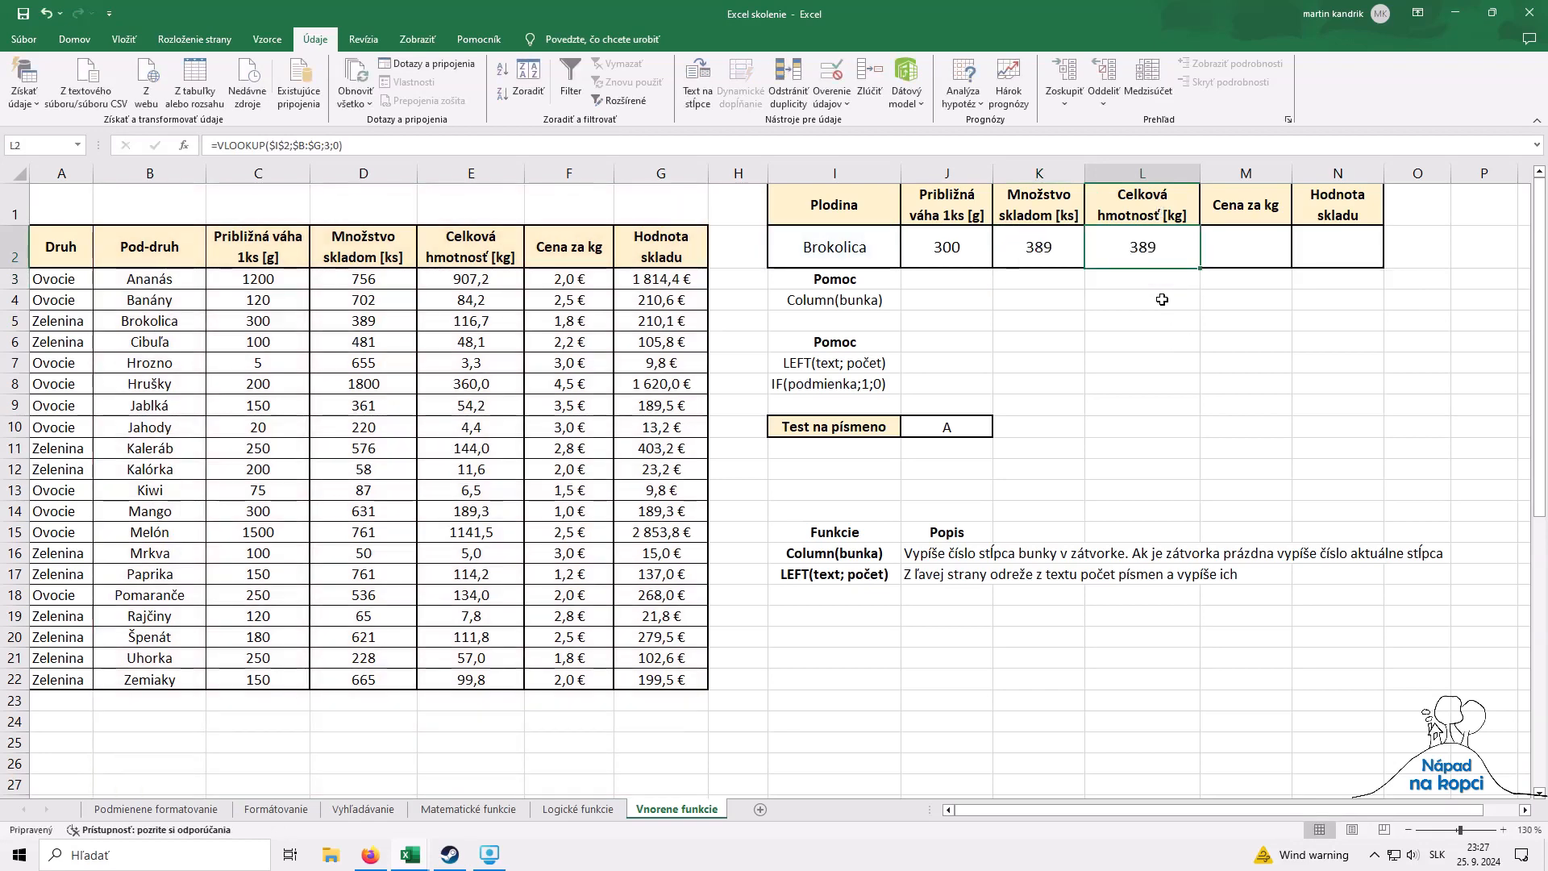
Step: Clear the copied formulas from cells K2 and L2, and return to J2
key(shift+Left)
key(Delete)
key(Left)
key(Left)
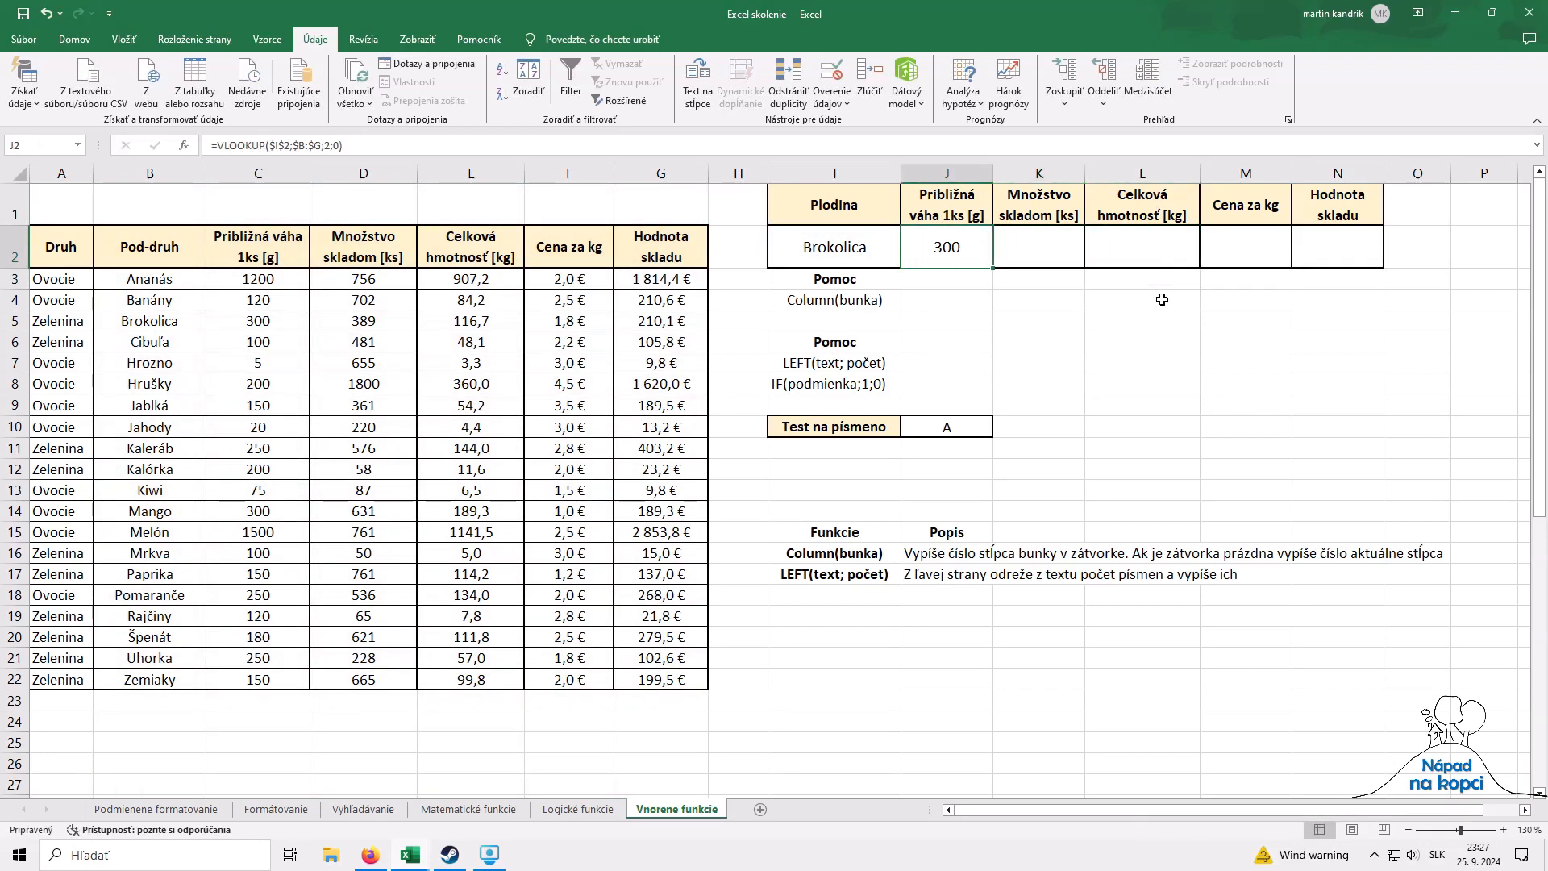
Step: Enter =COLUMN() in helper cell J4, beside the Column(bunka) label
click(937, 301)
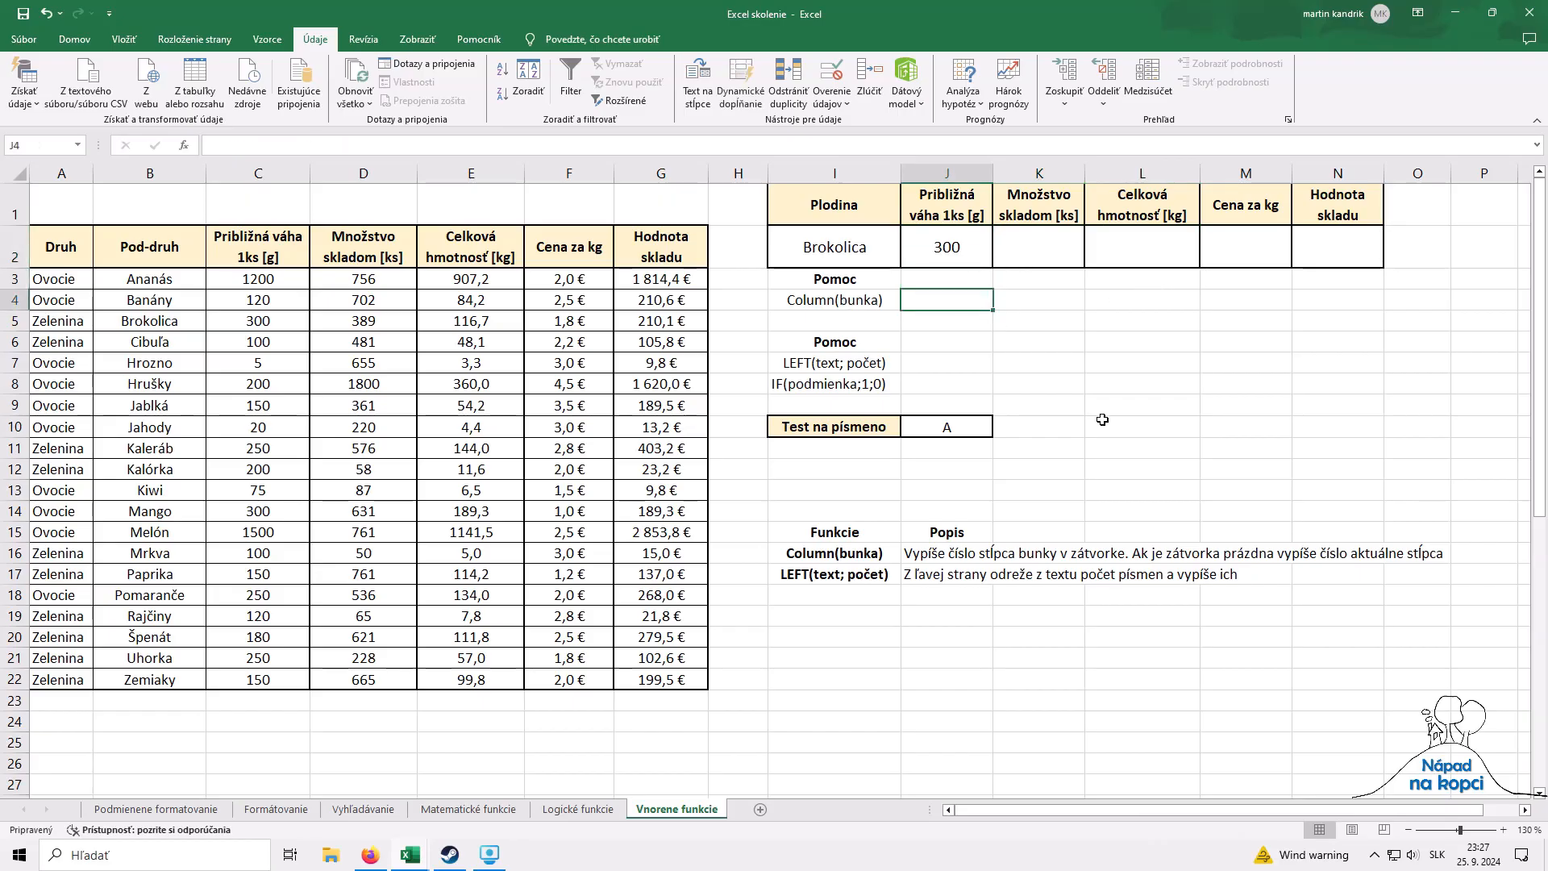
text(=colu)
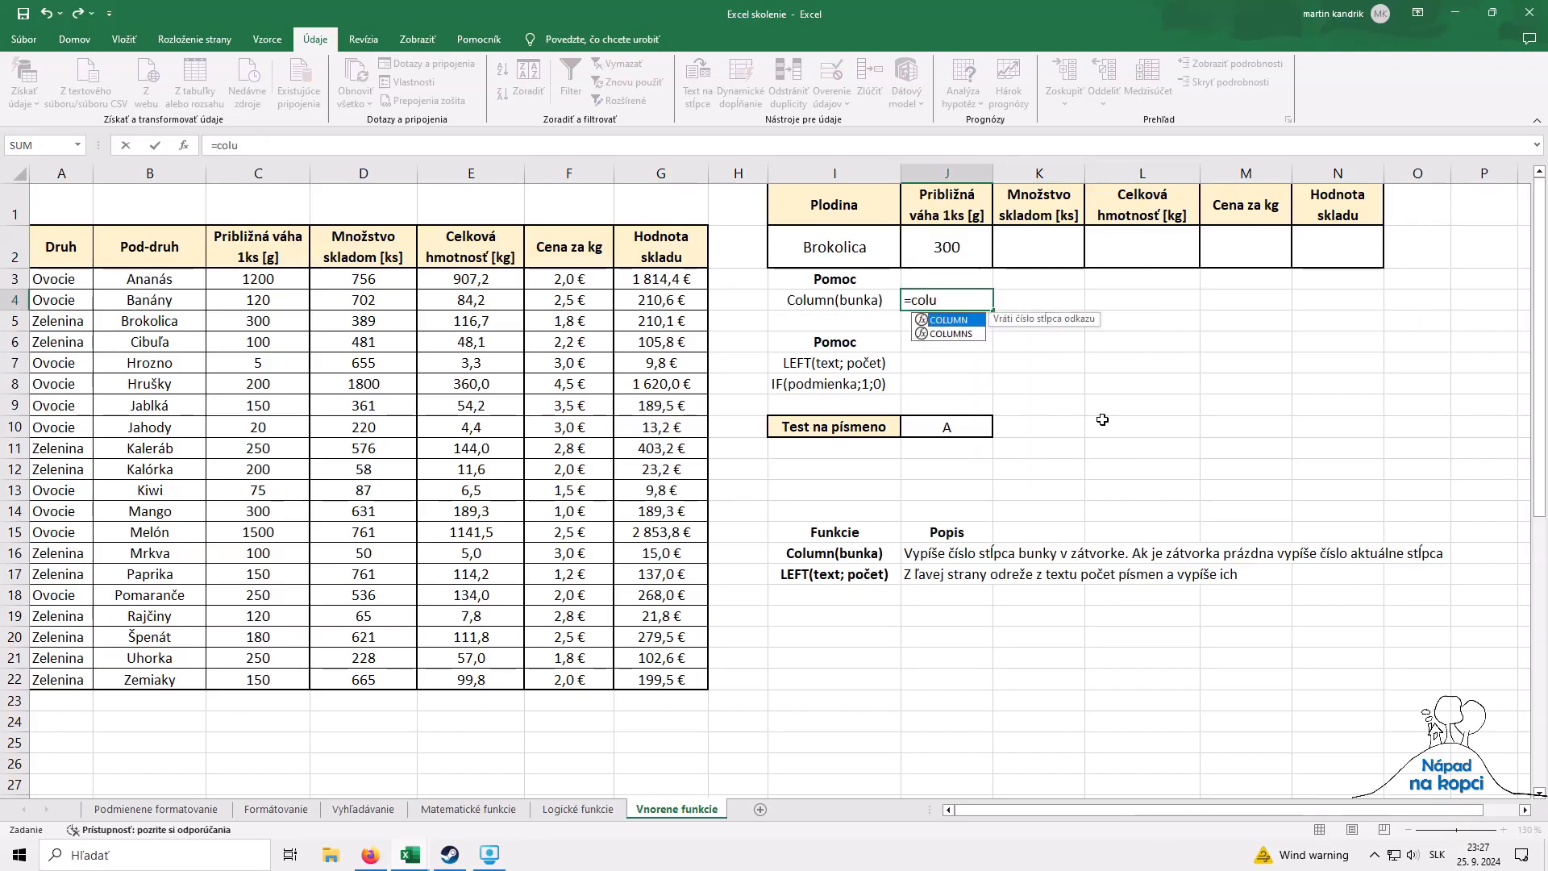
key(Tab)
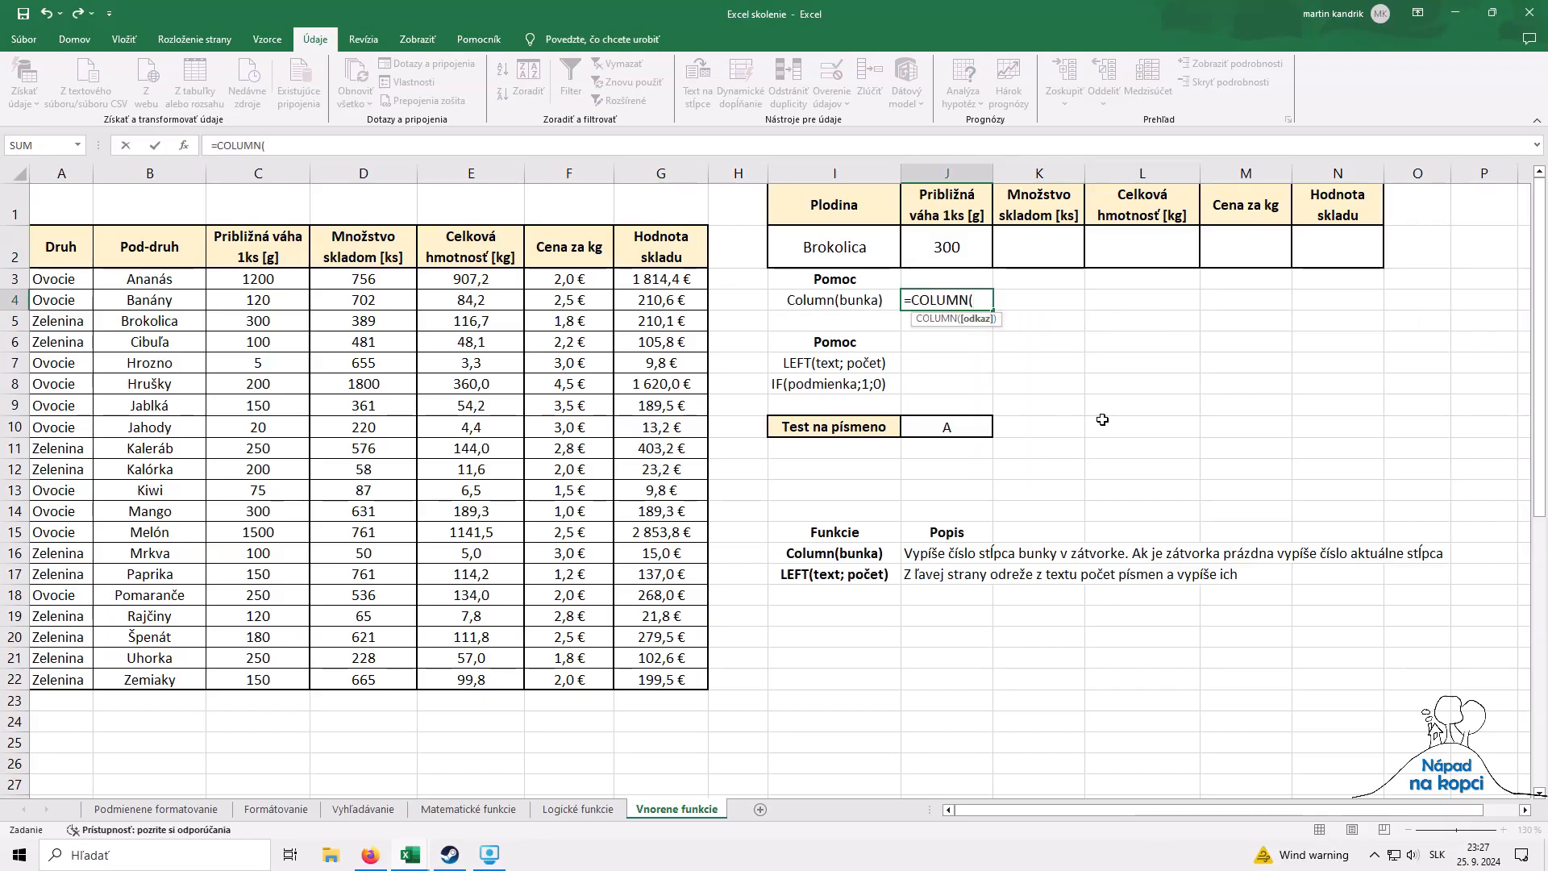
text())
key(Return)
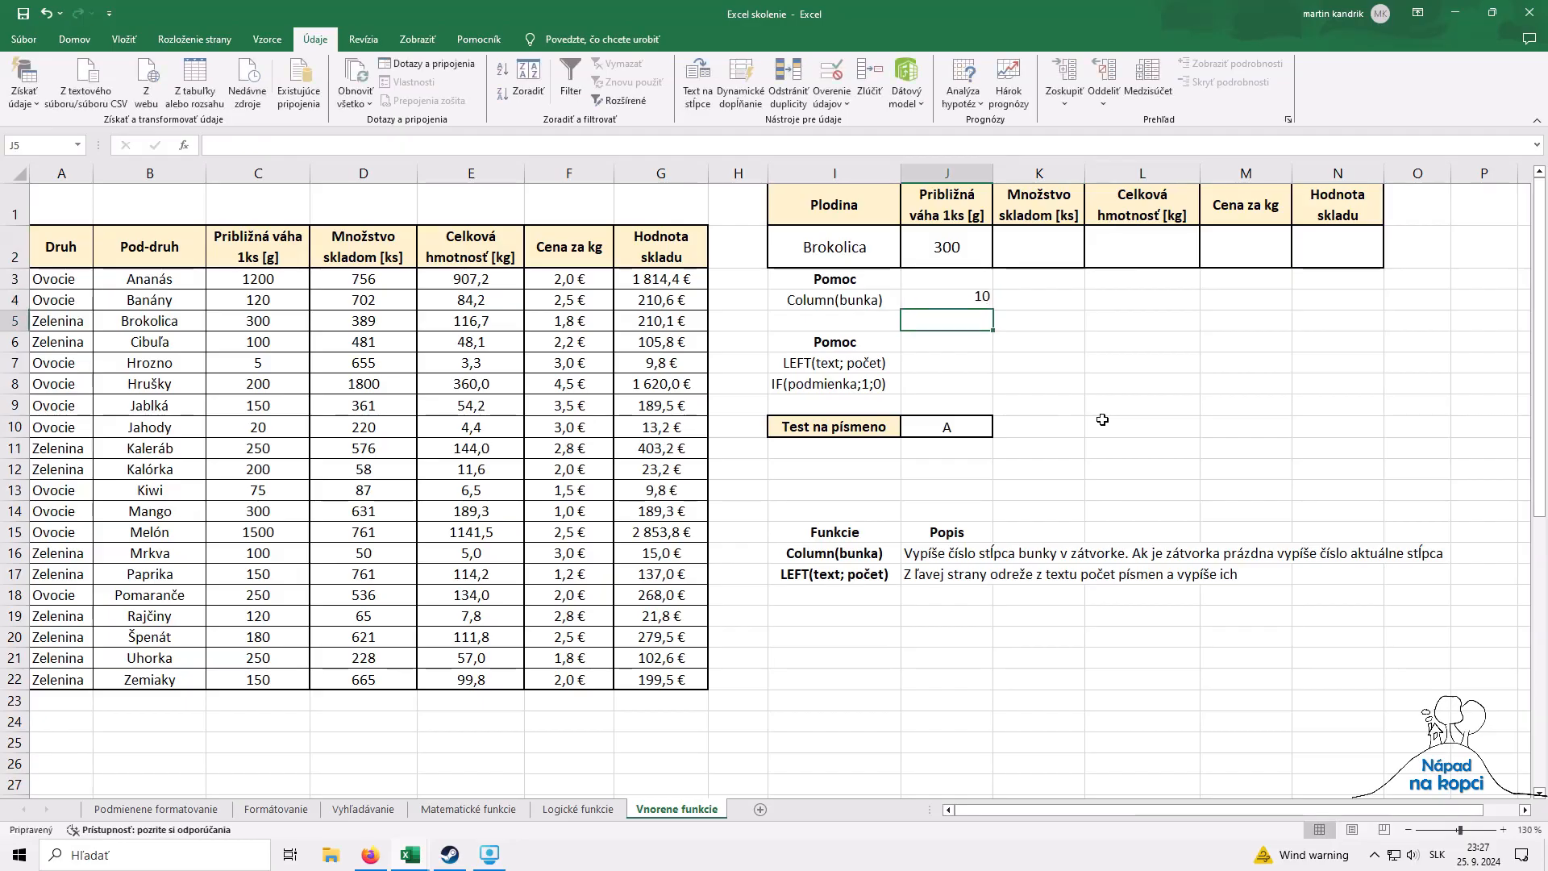
key(Up)
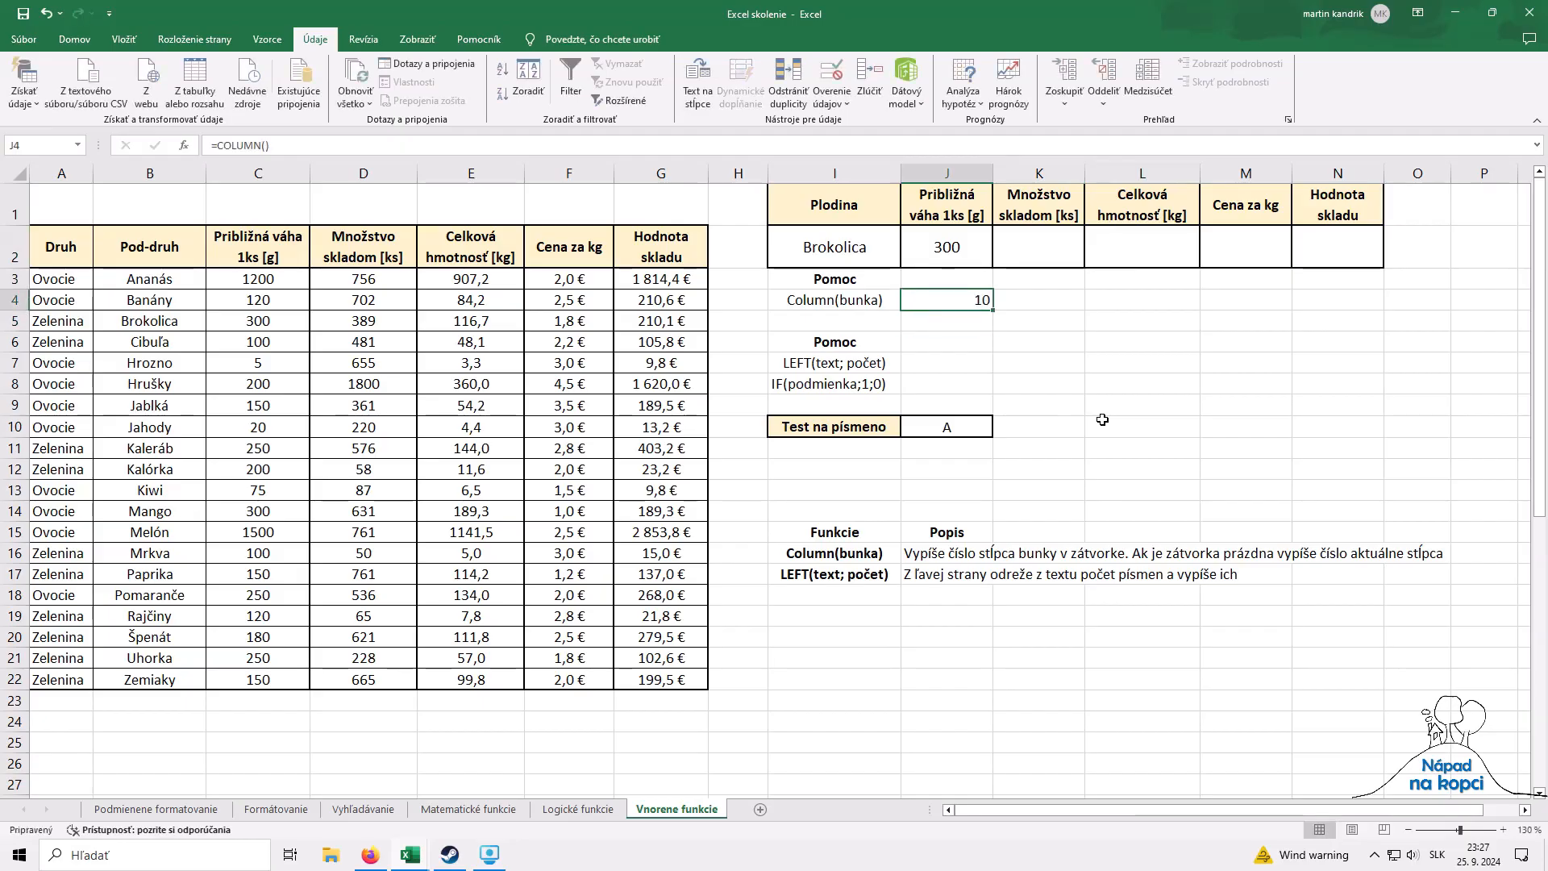
Step: Check the column index in J2's formula, change J4 to =COLUMN()-8, and fill it across to N4
click(982, 255)
double_click(982, 255)
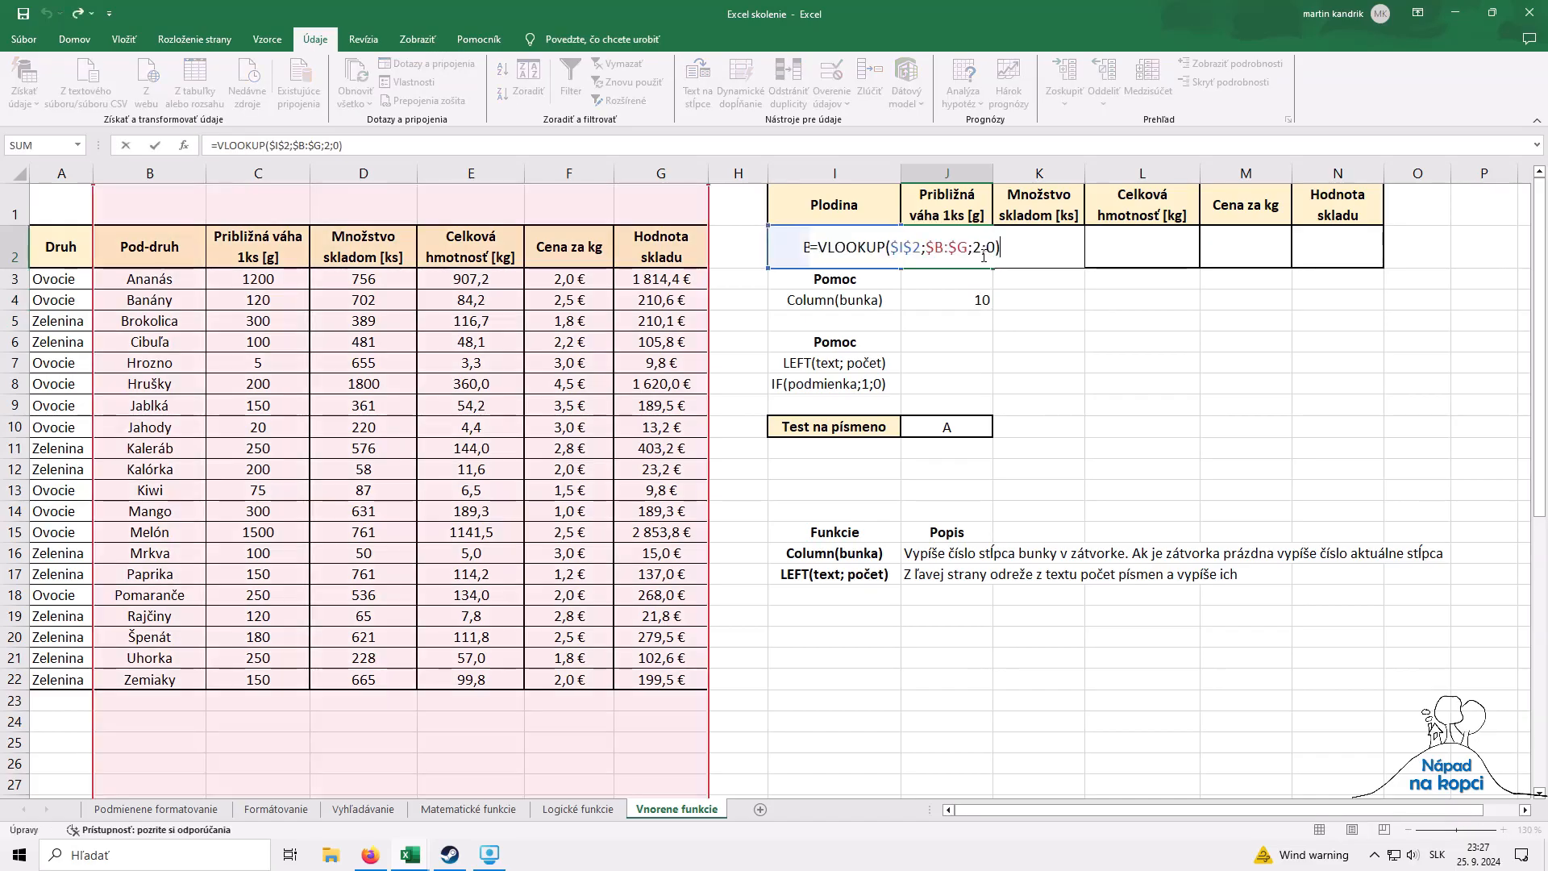
key(Escape)
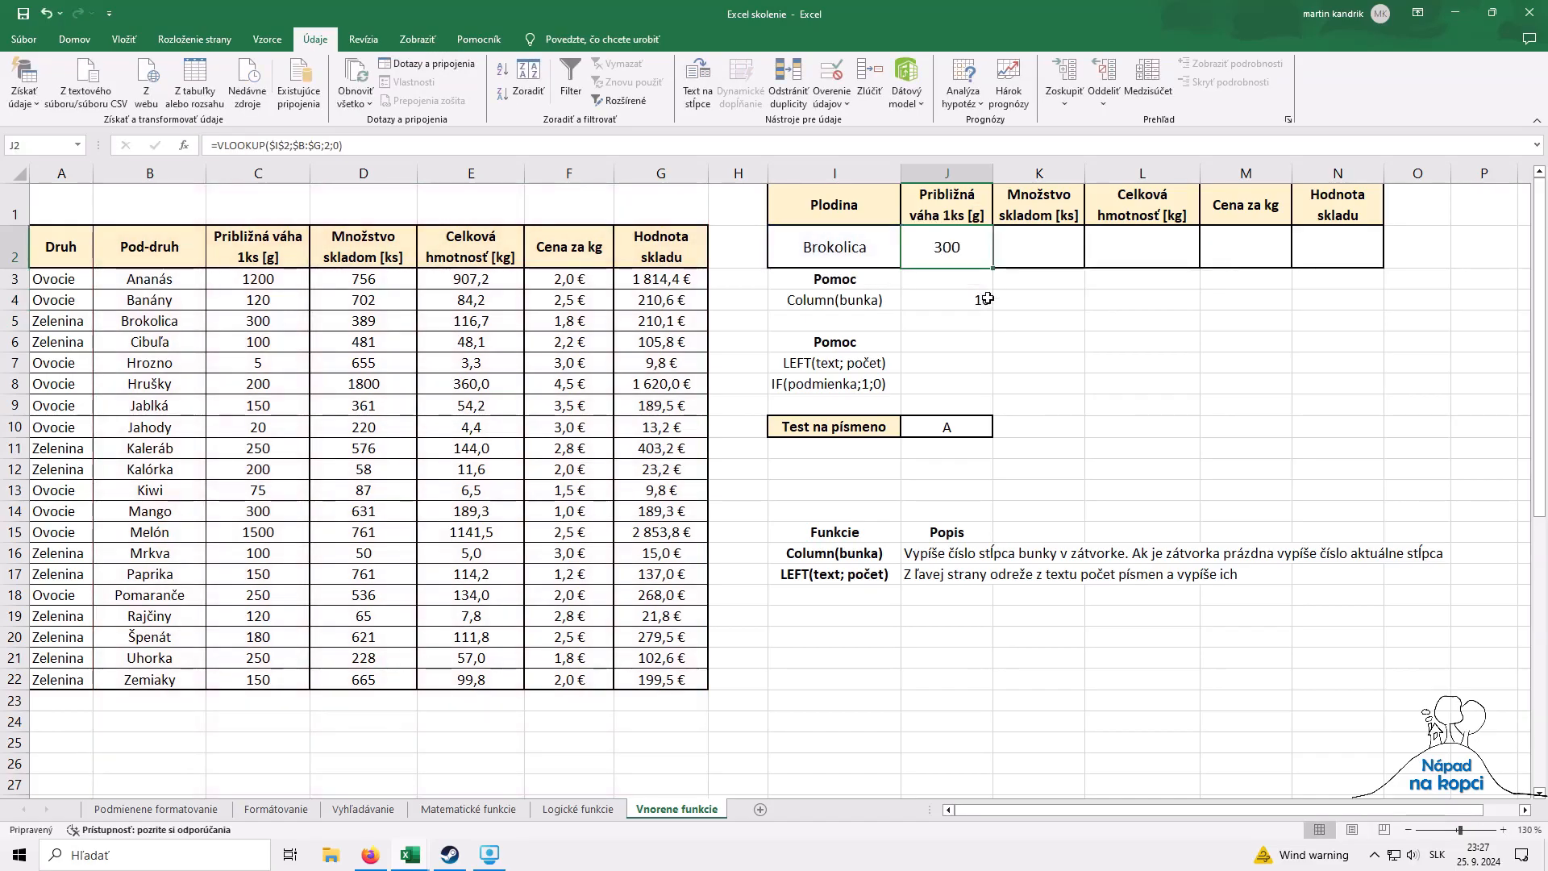
click(983, 300)
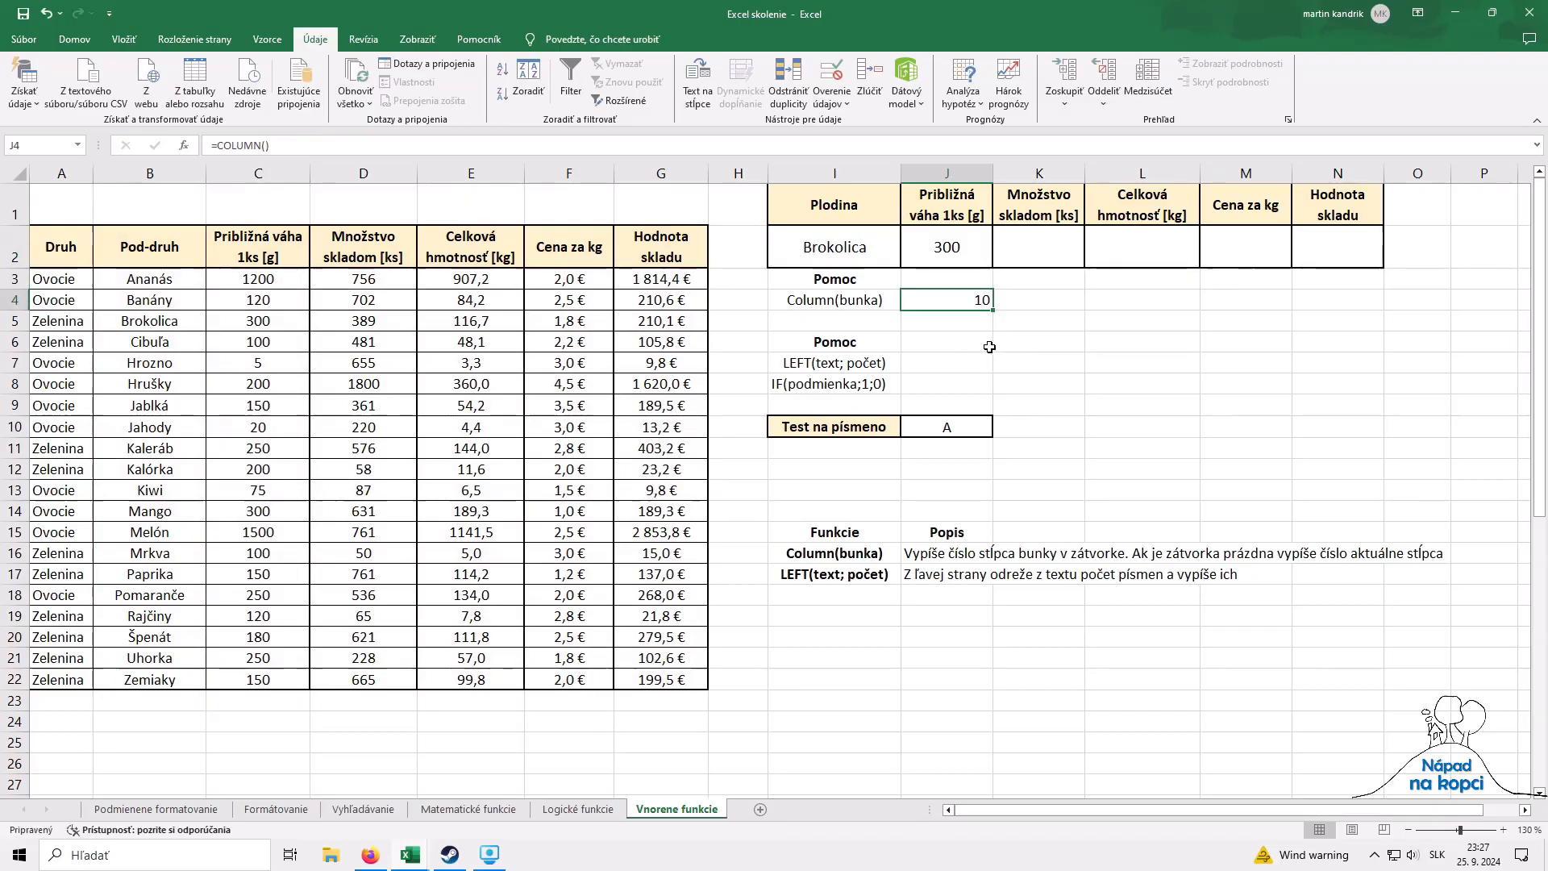
key(F2)
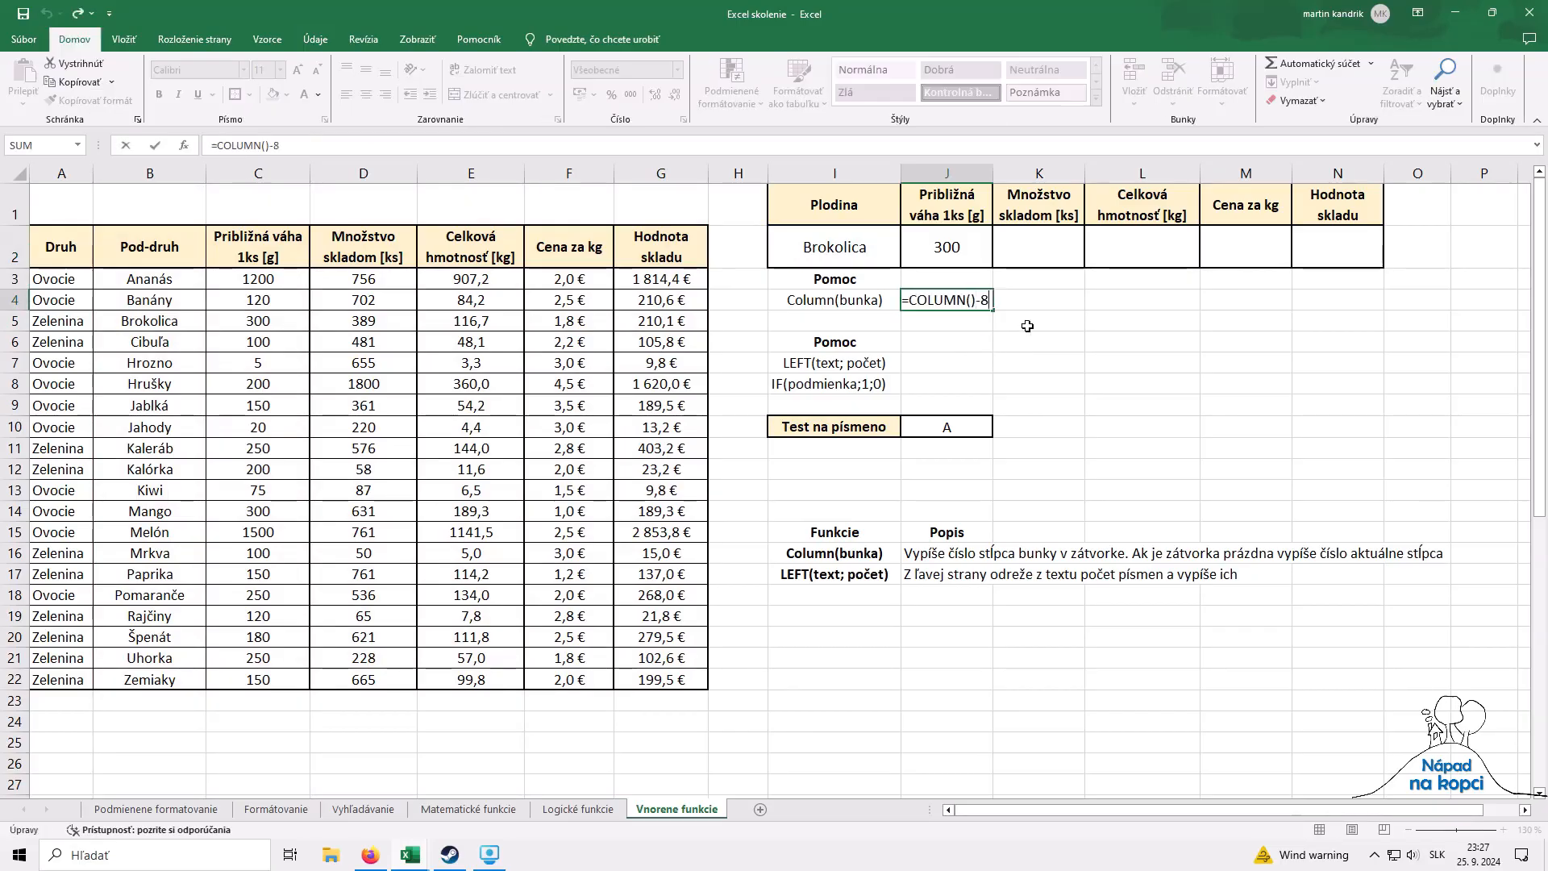
key(Return)
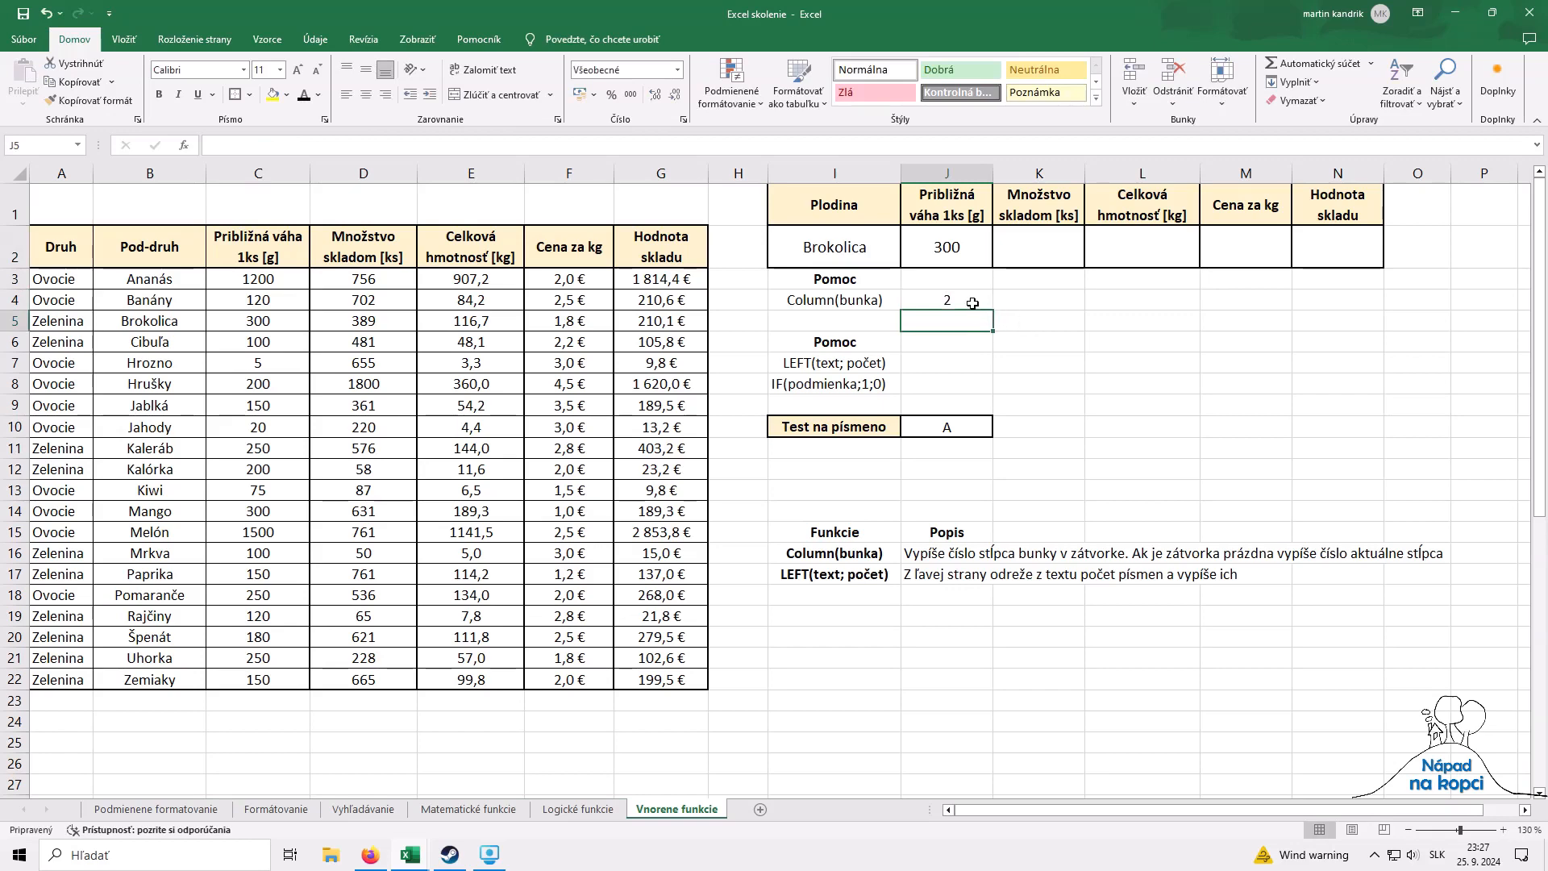
click(973, 303)
drag(995, 313, 1382, 313)
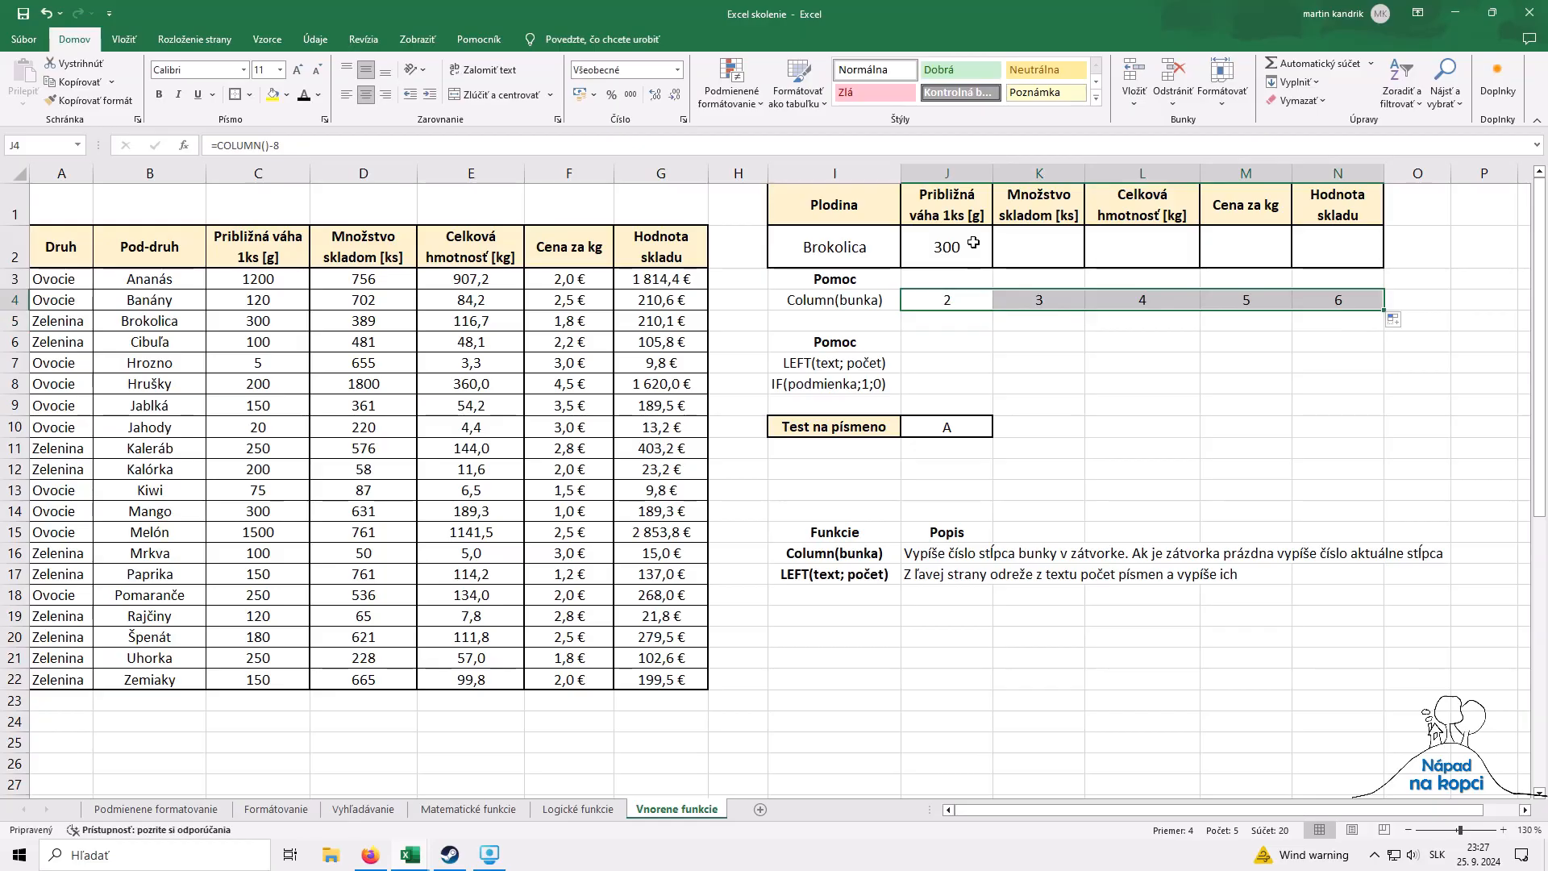
Step: Replace the column index in J2's VLOOKUP with COLUMN()-8 copied from J4, and fill the formula across to N2
click(971, 294)
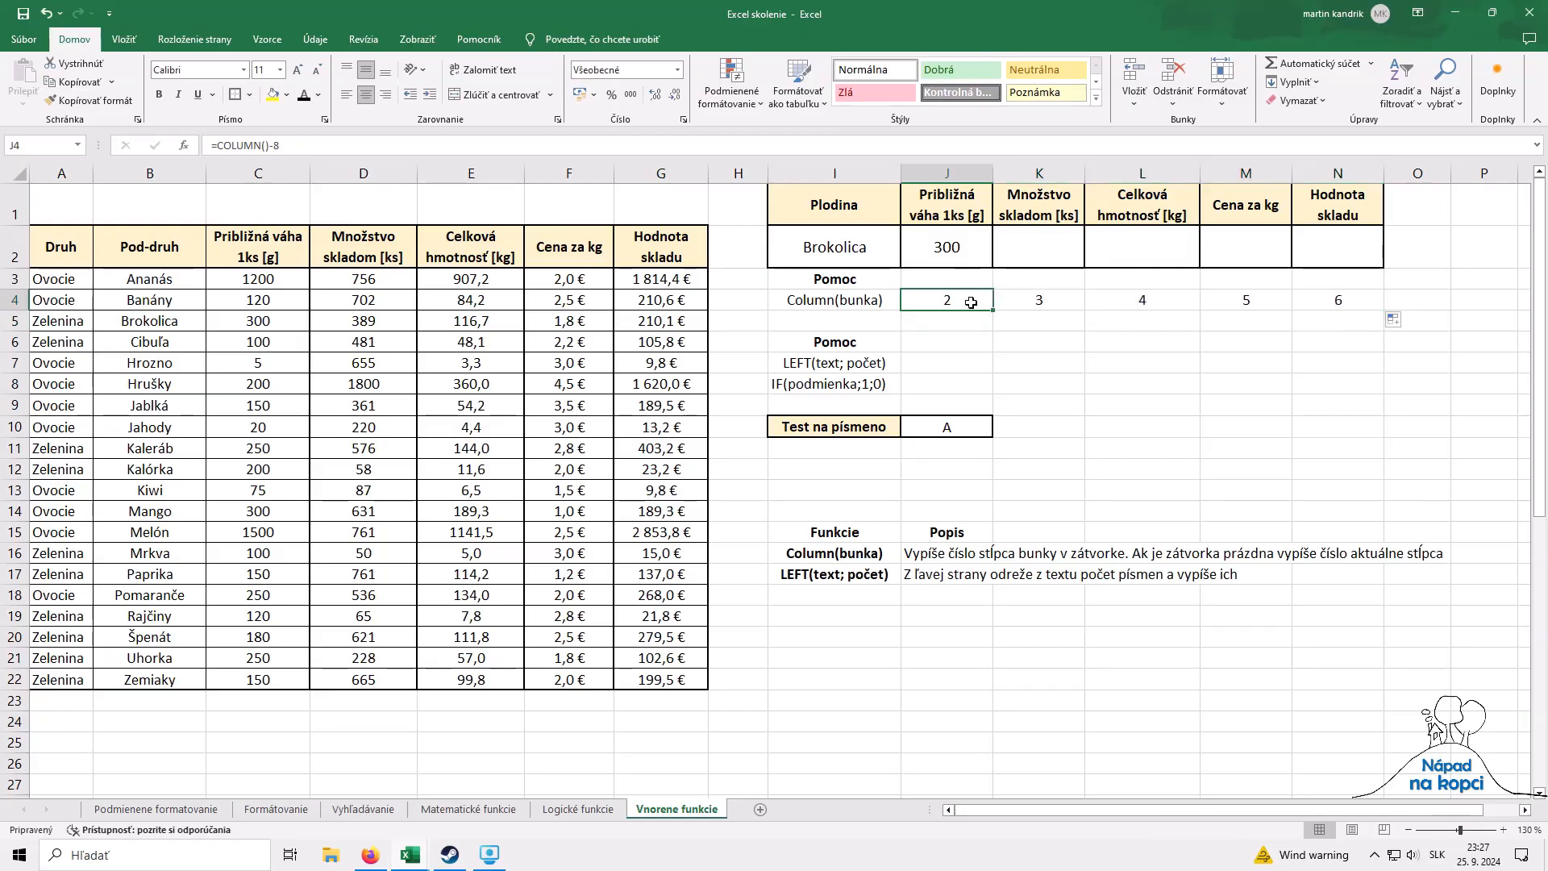
double_click(971, 302)
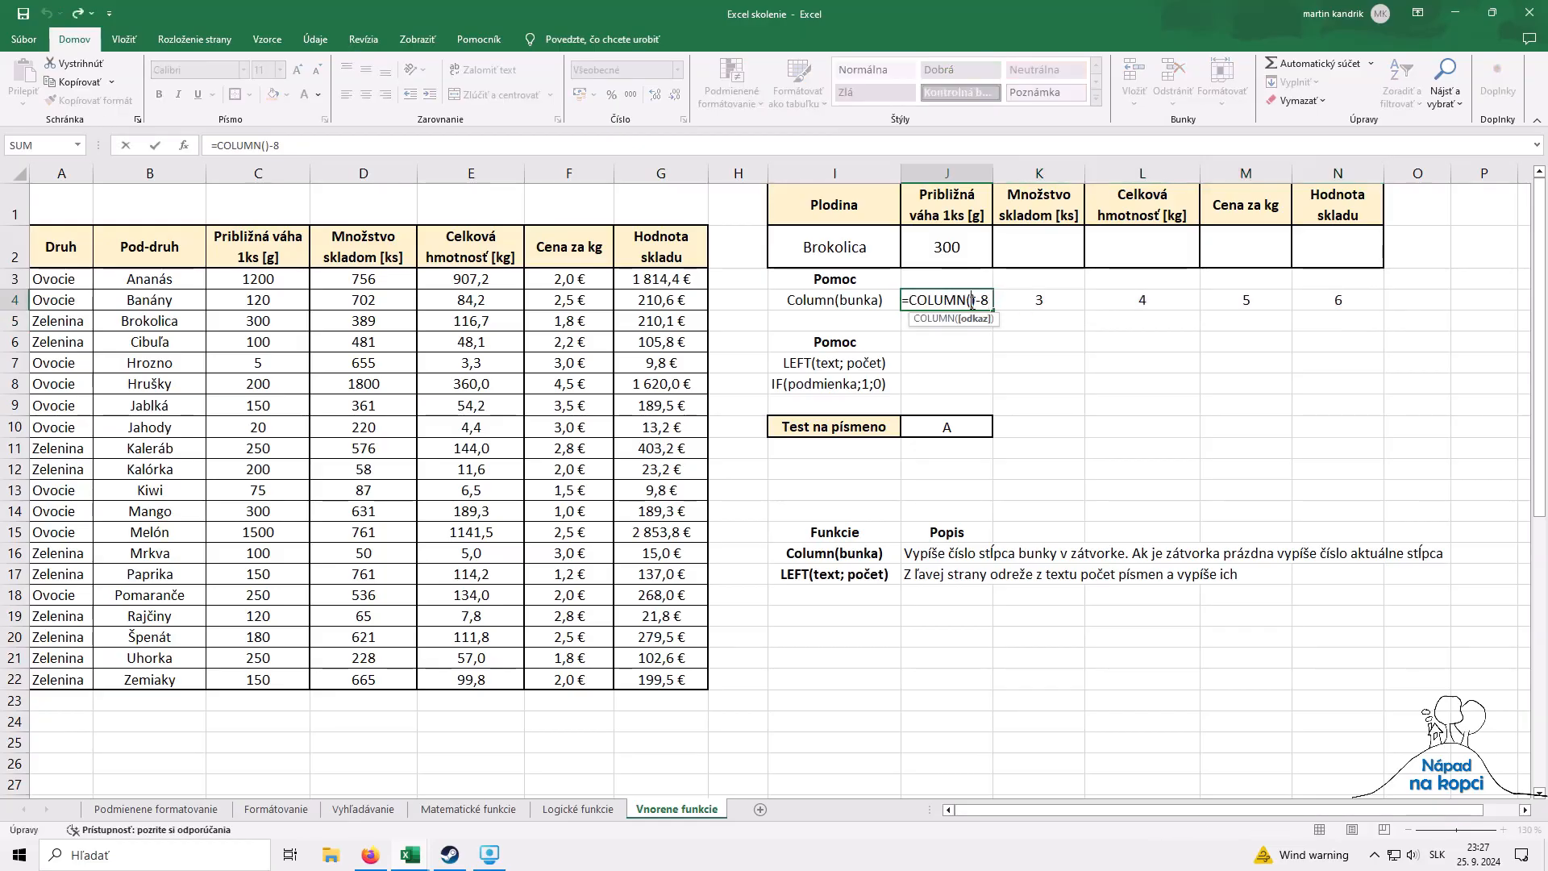
drag(905, 299, 991, 300)
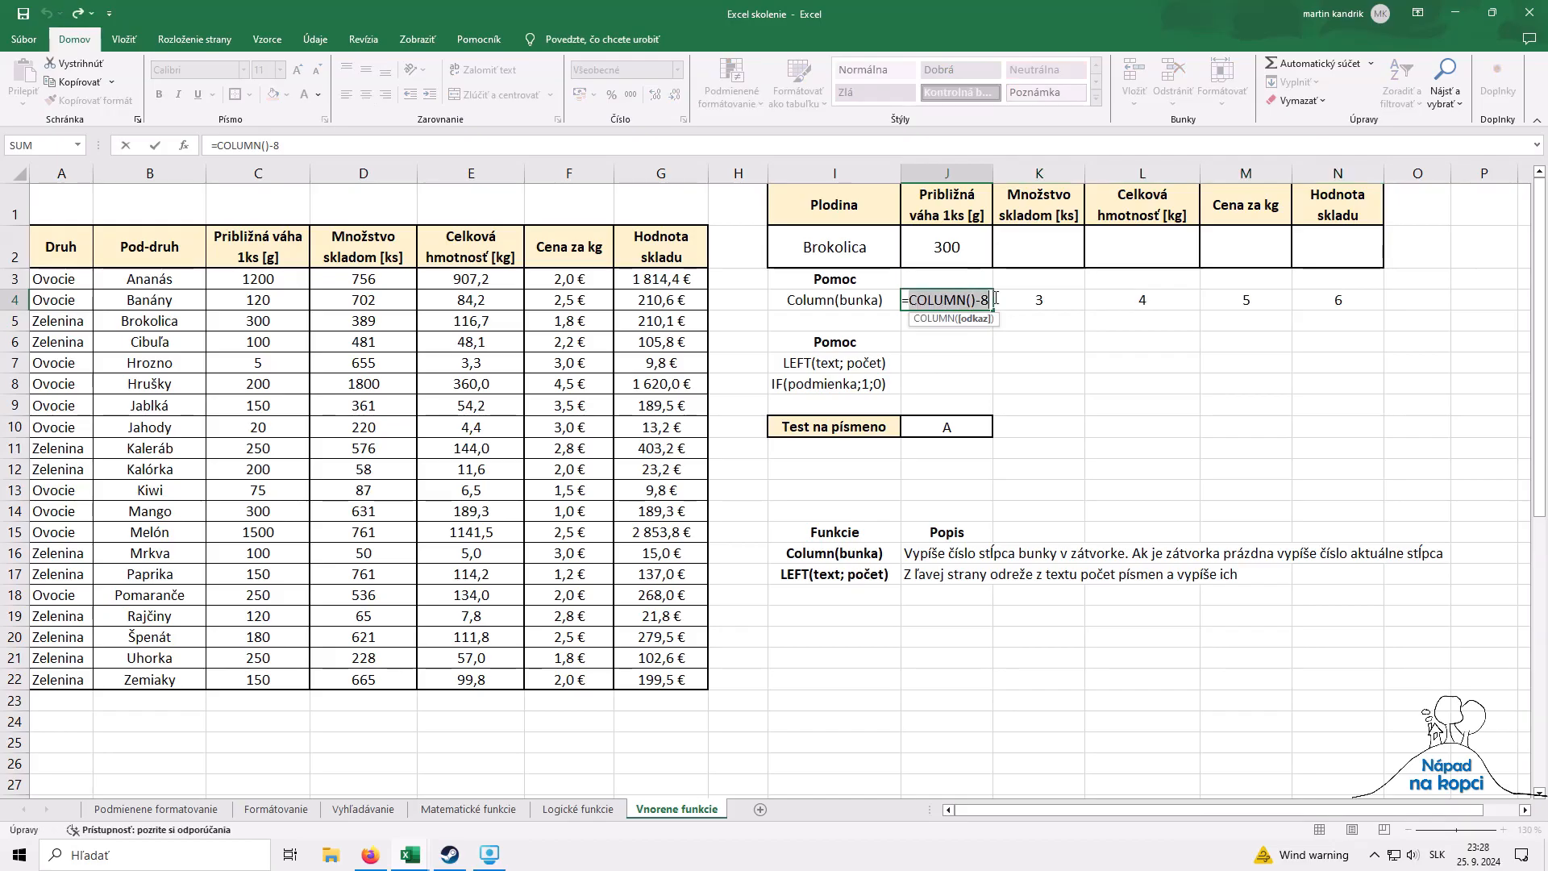
key(ctrl+c)
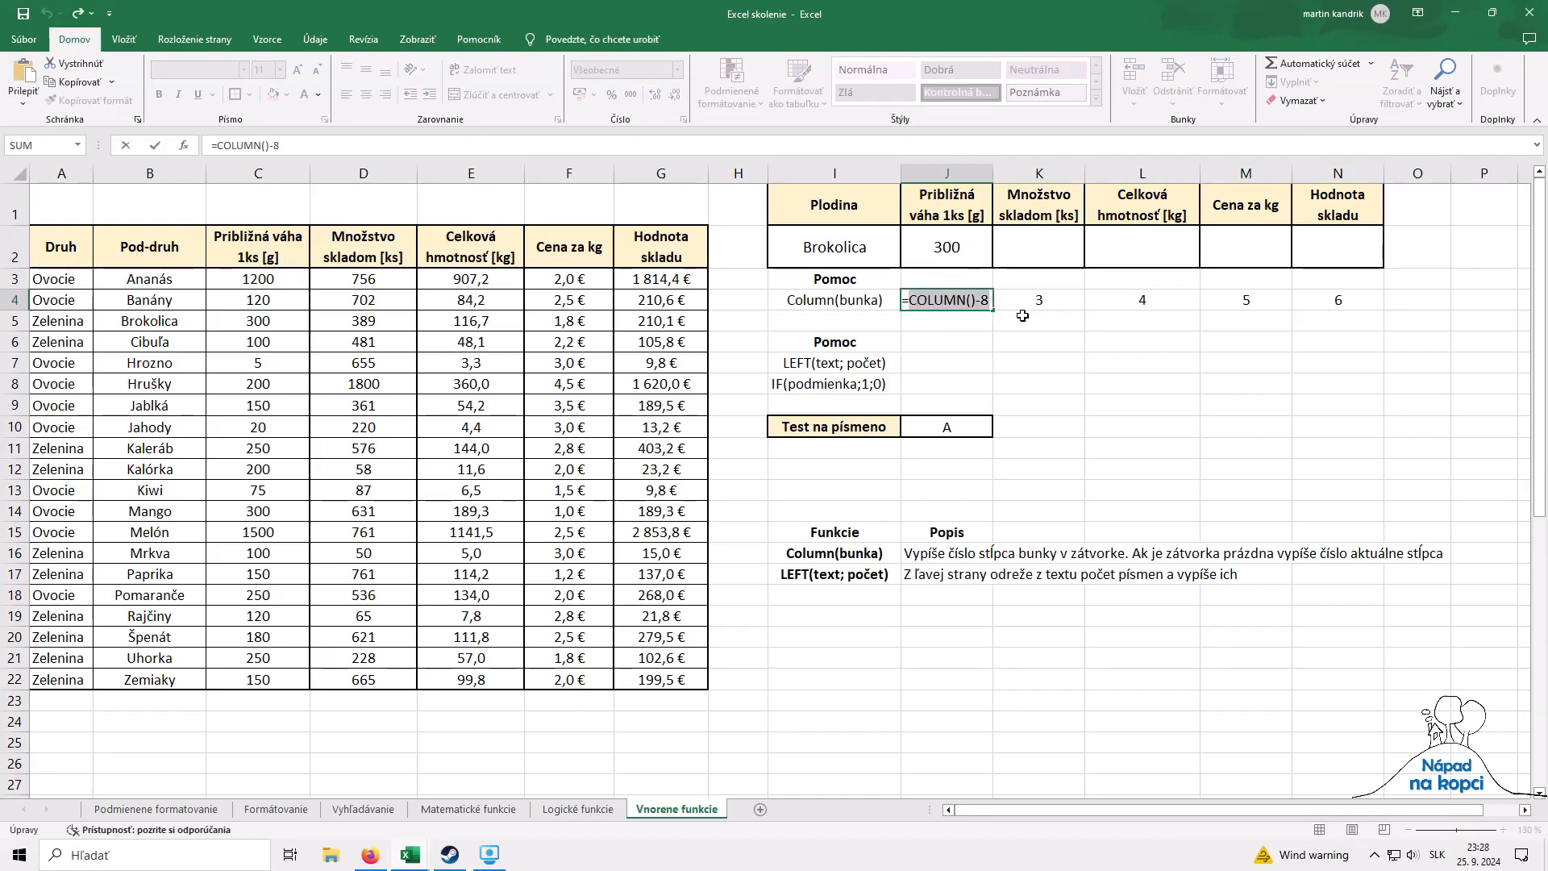
click(971, 251)
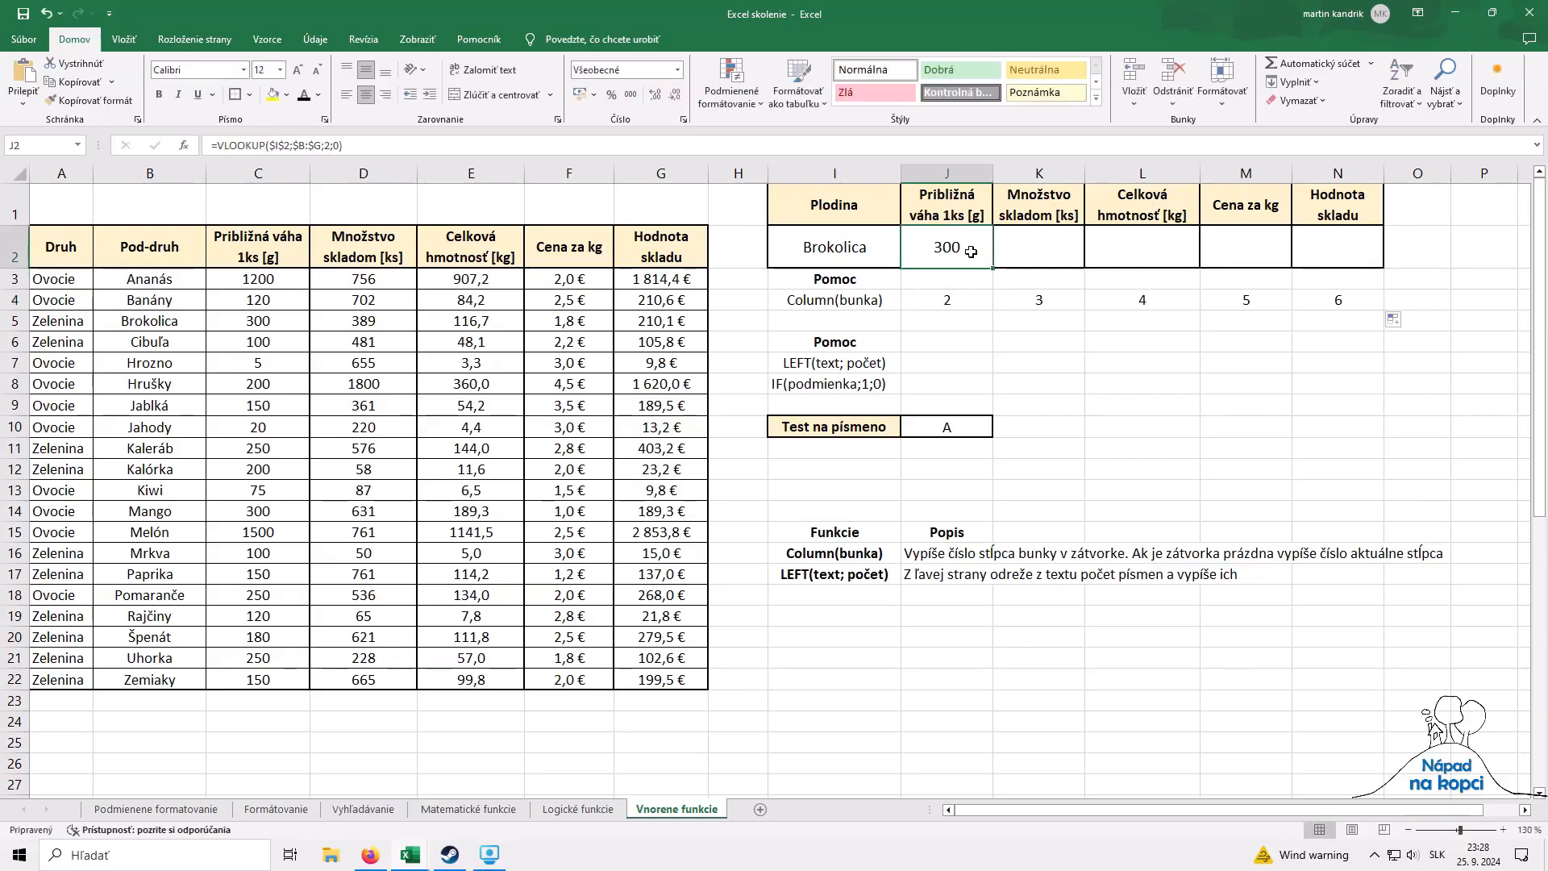
key(F2)
double_click(977, 247)
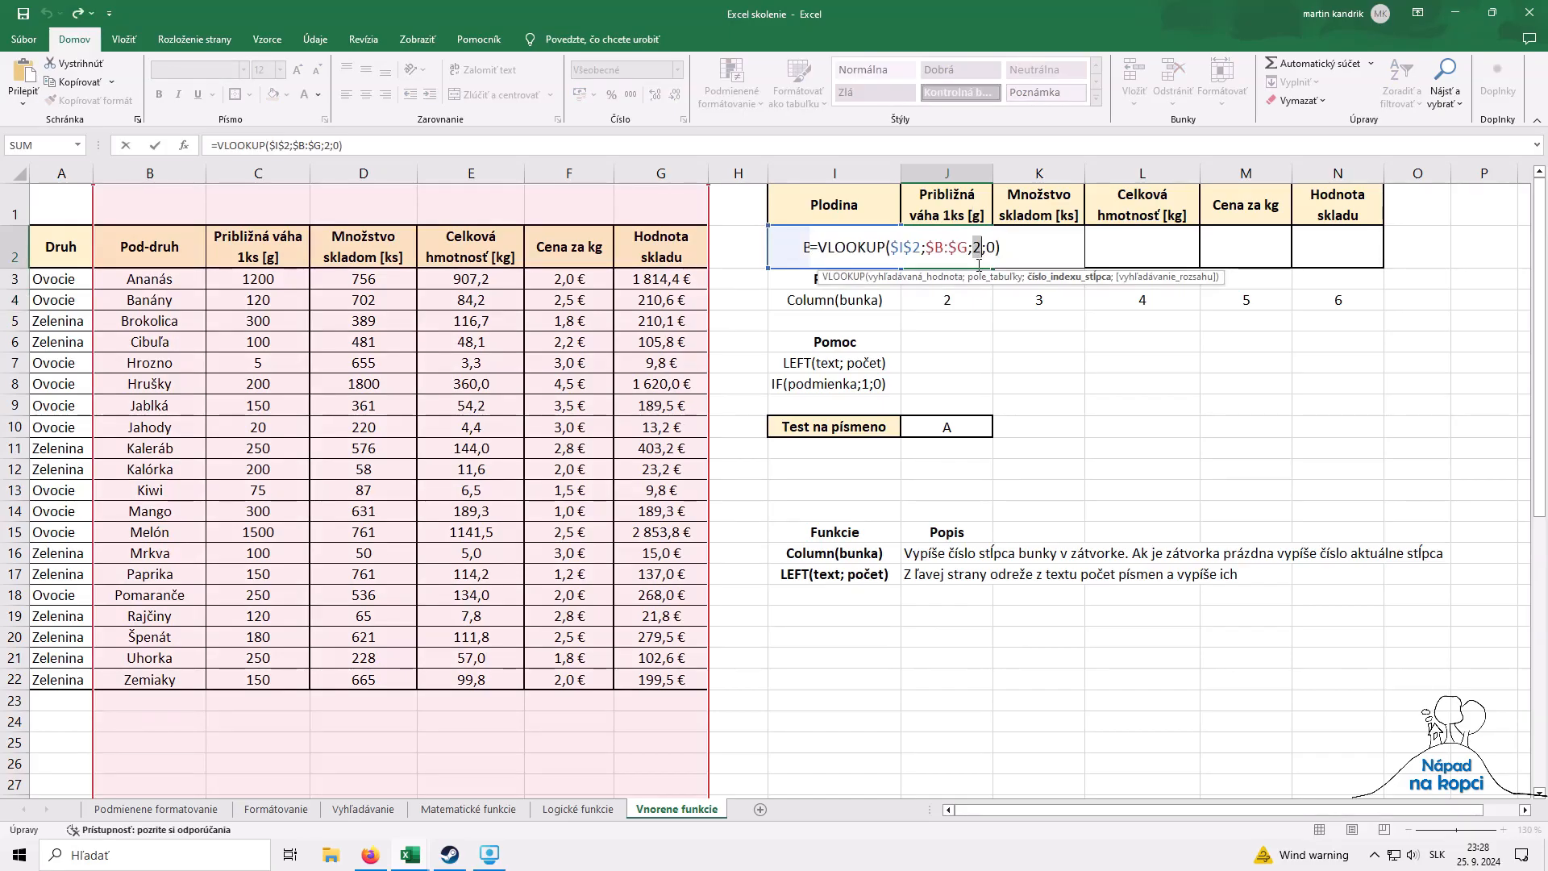
key(ctrl+v)
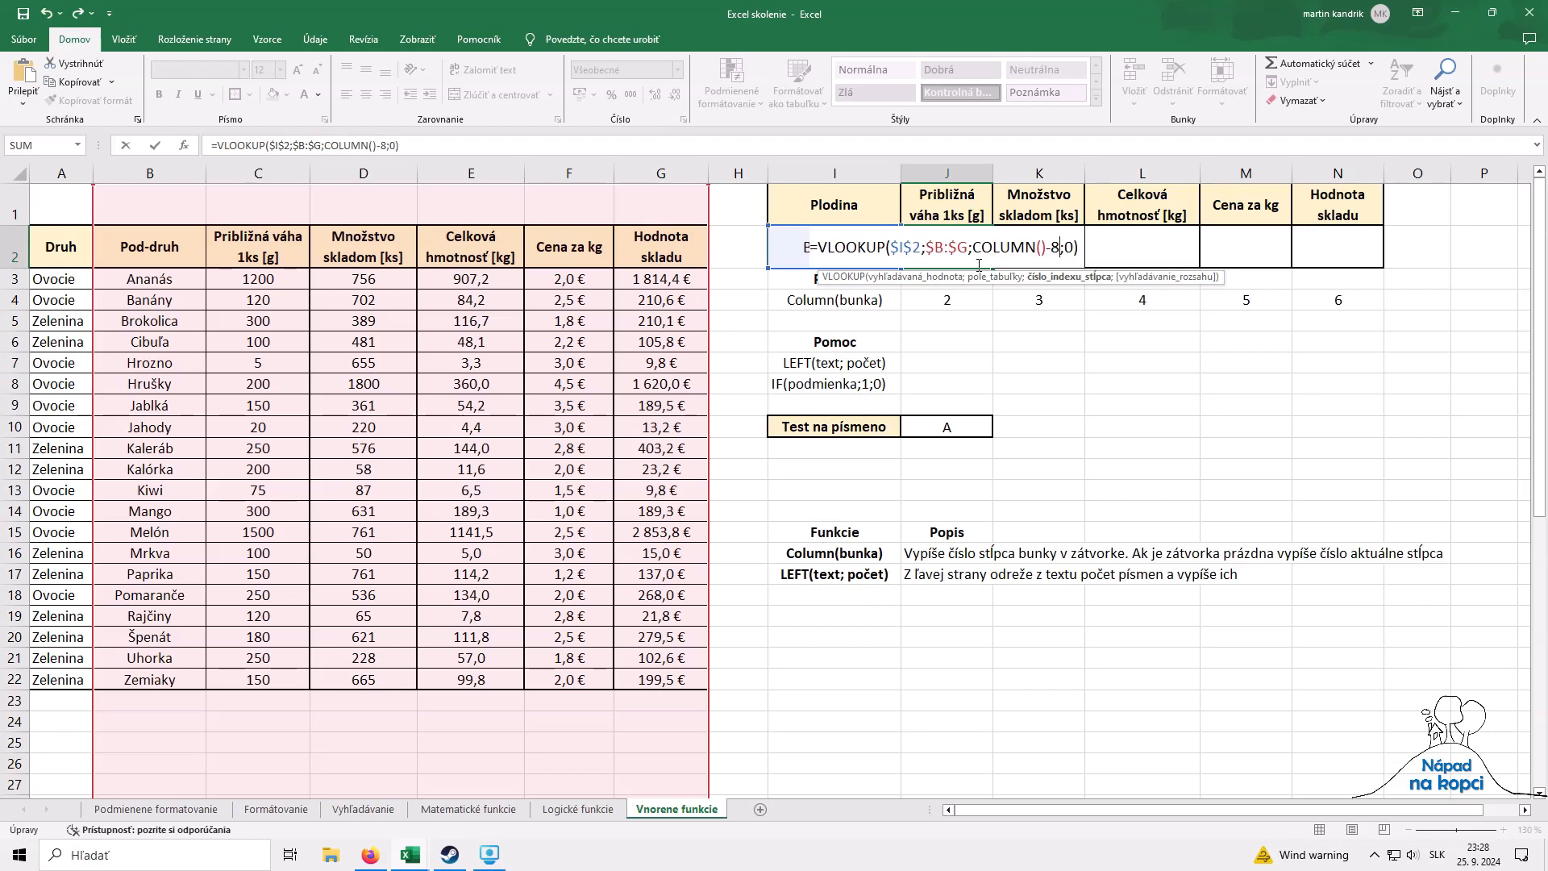
key(Return)
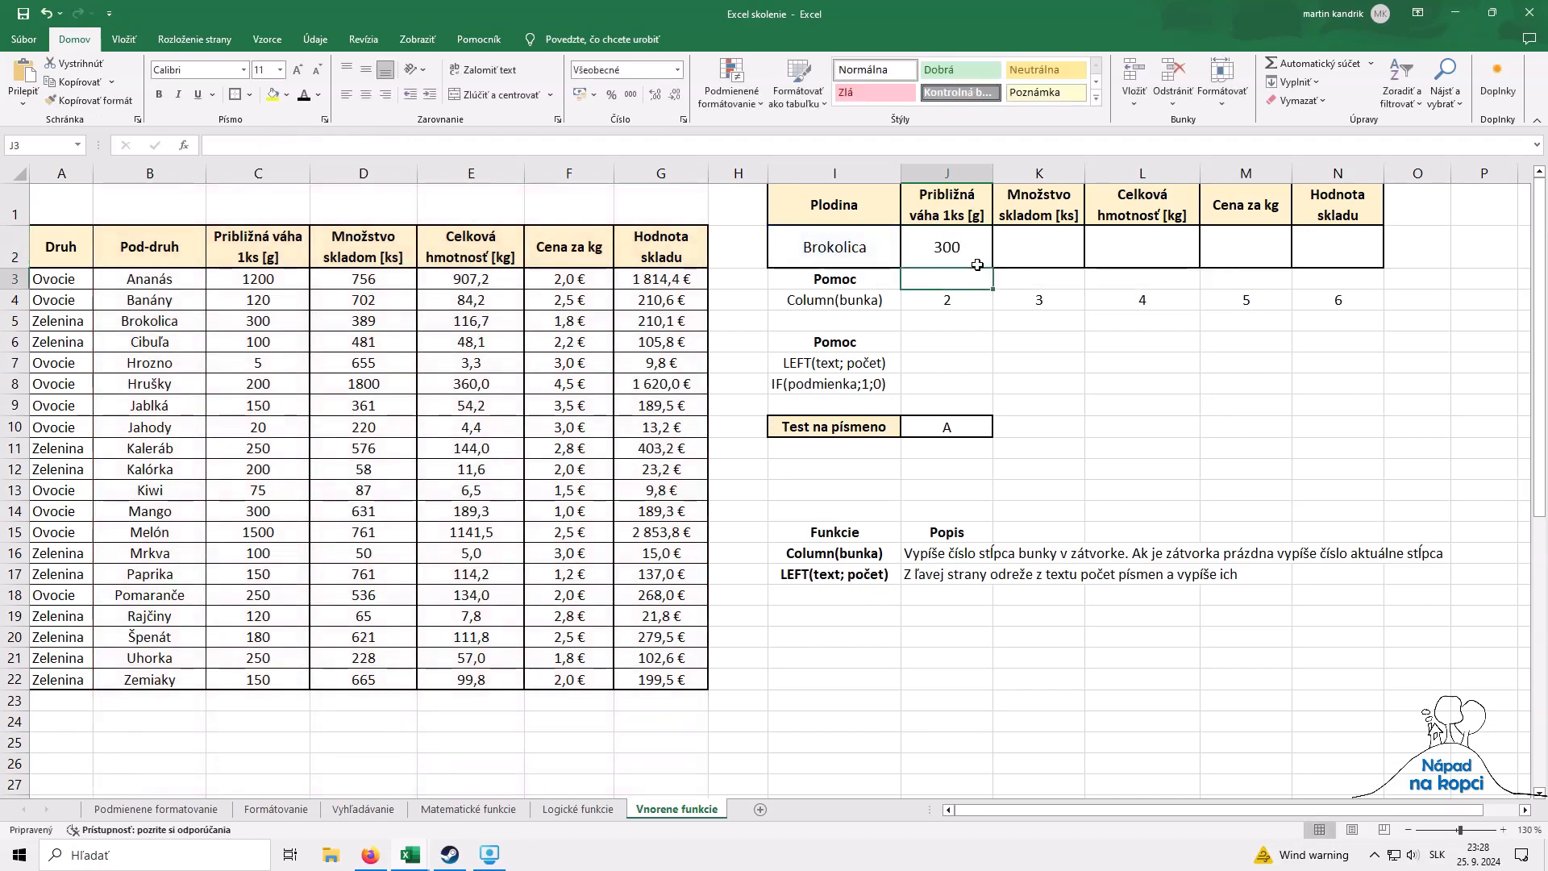
click(974, 258)
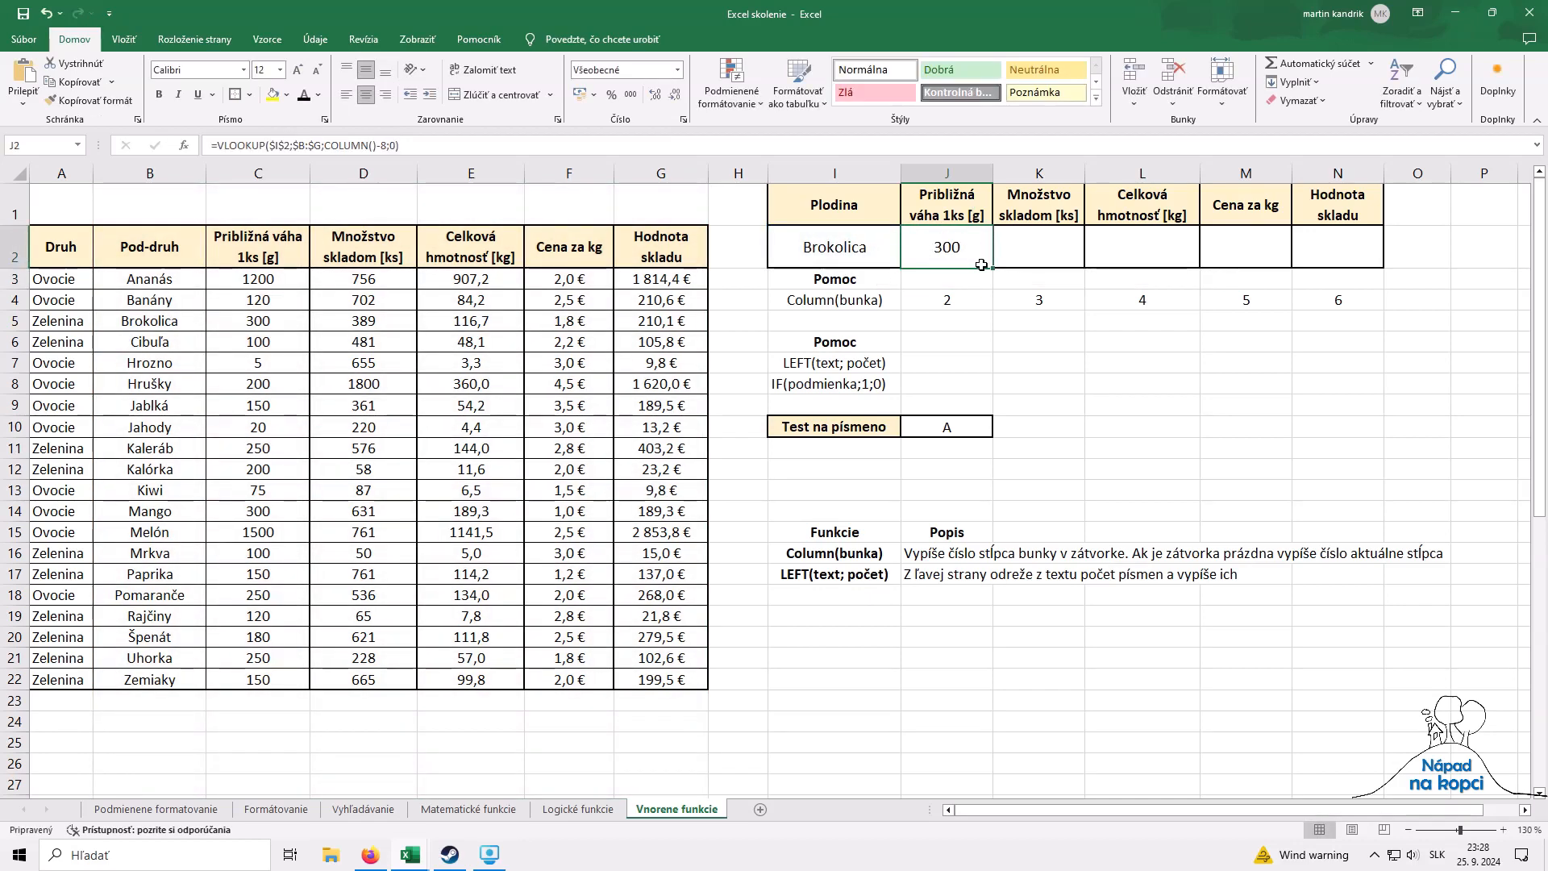
drag(993, 269, 1341, 259)
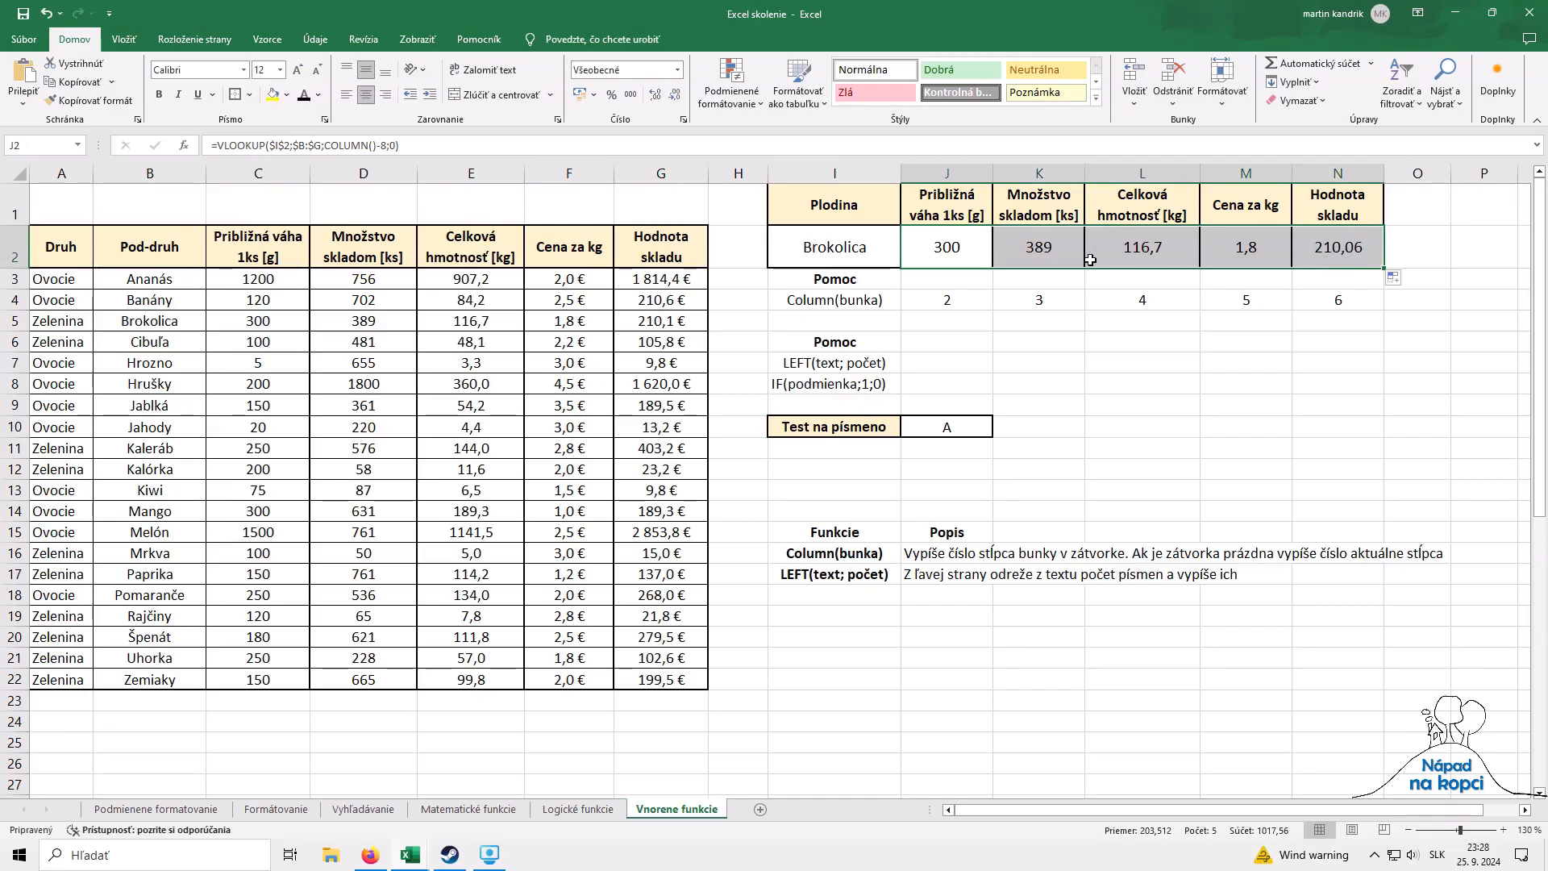
Step: Test the lookup row by choosing Ananás from the Plodina drop-down list in I2
click(887, 258)
click(908, 260)
click(904, 283)
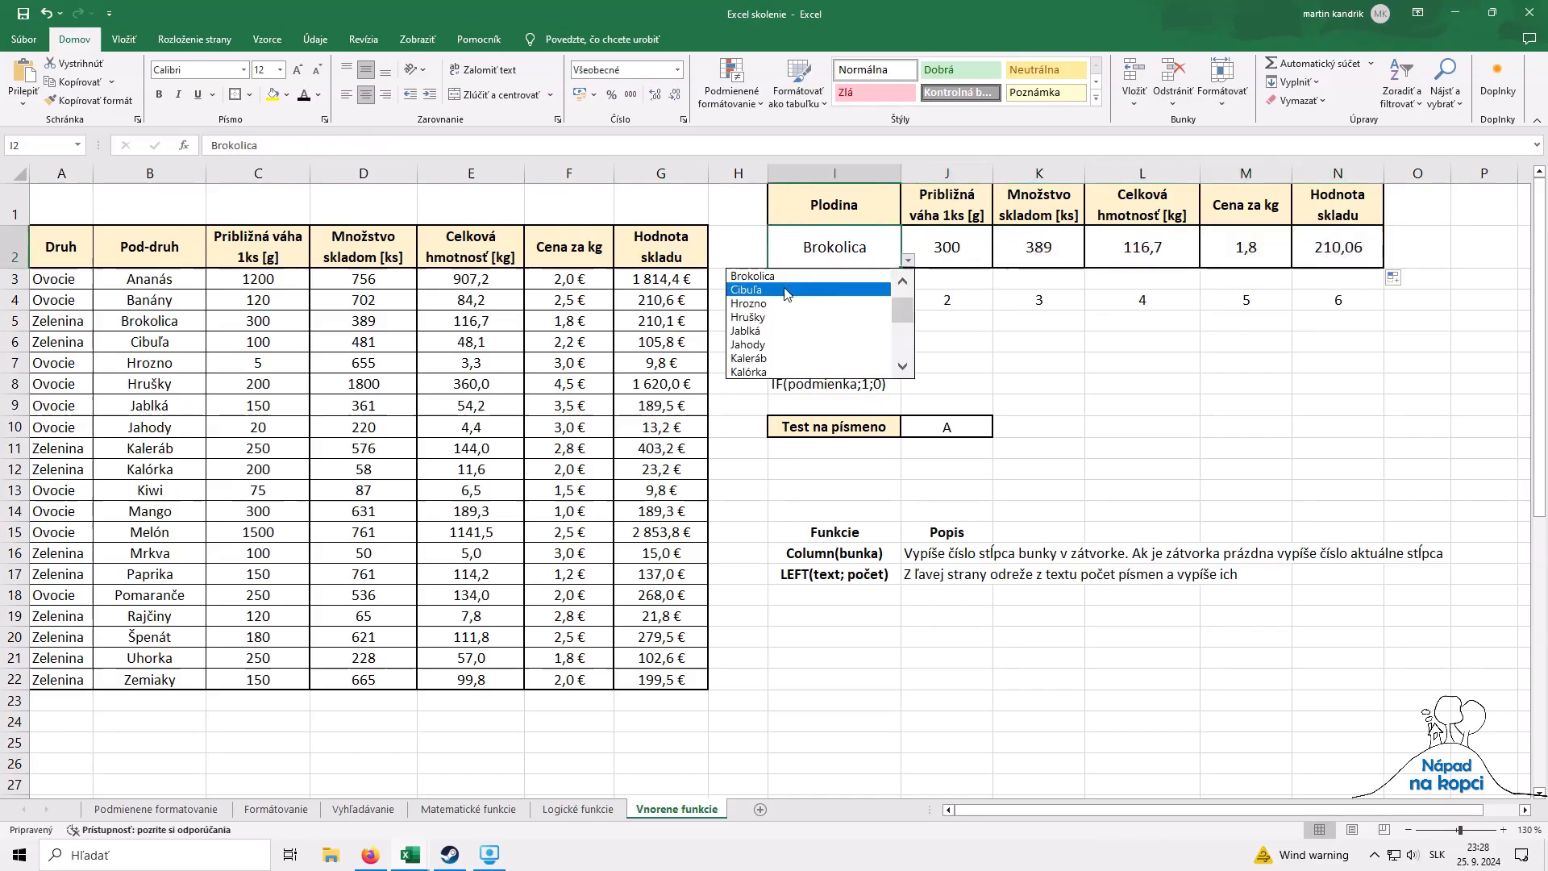
click(904, 282)
click(814, 276)
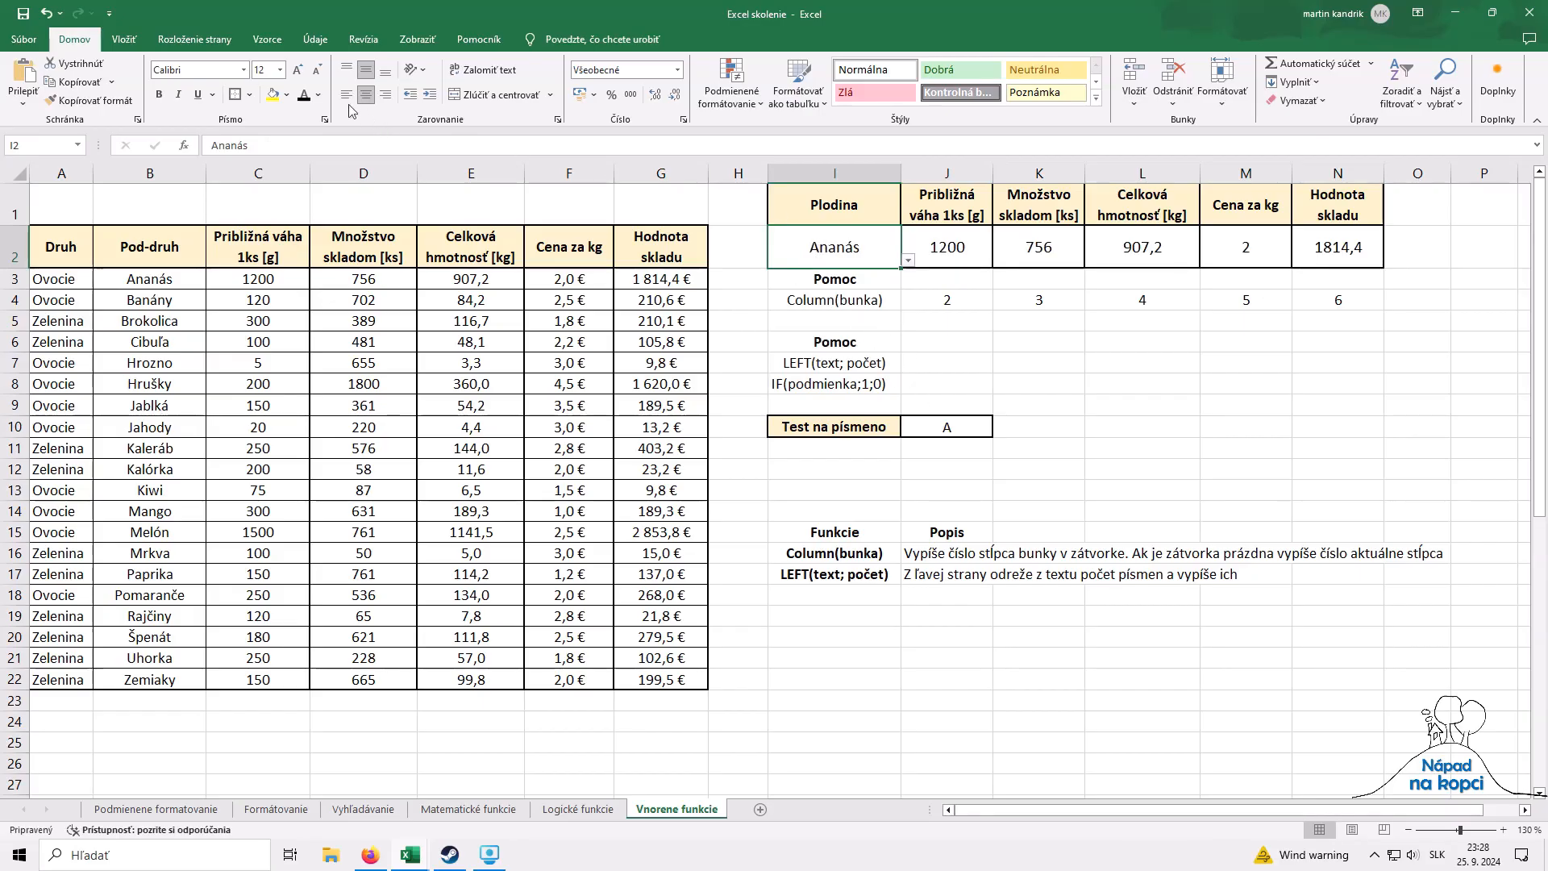
Step: Give cell I2 a light green fill and choose Hrozno from its drop-down list
click(286, 94)
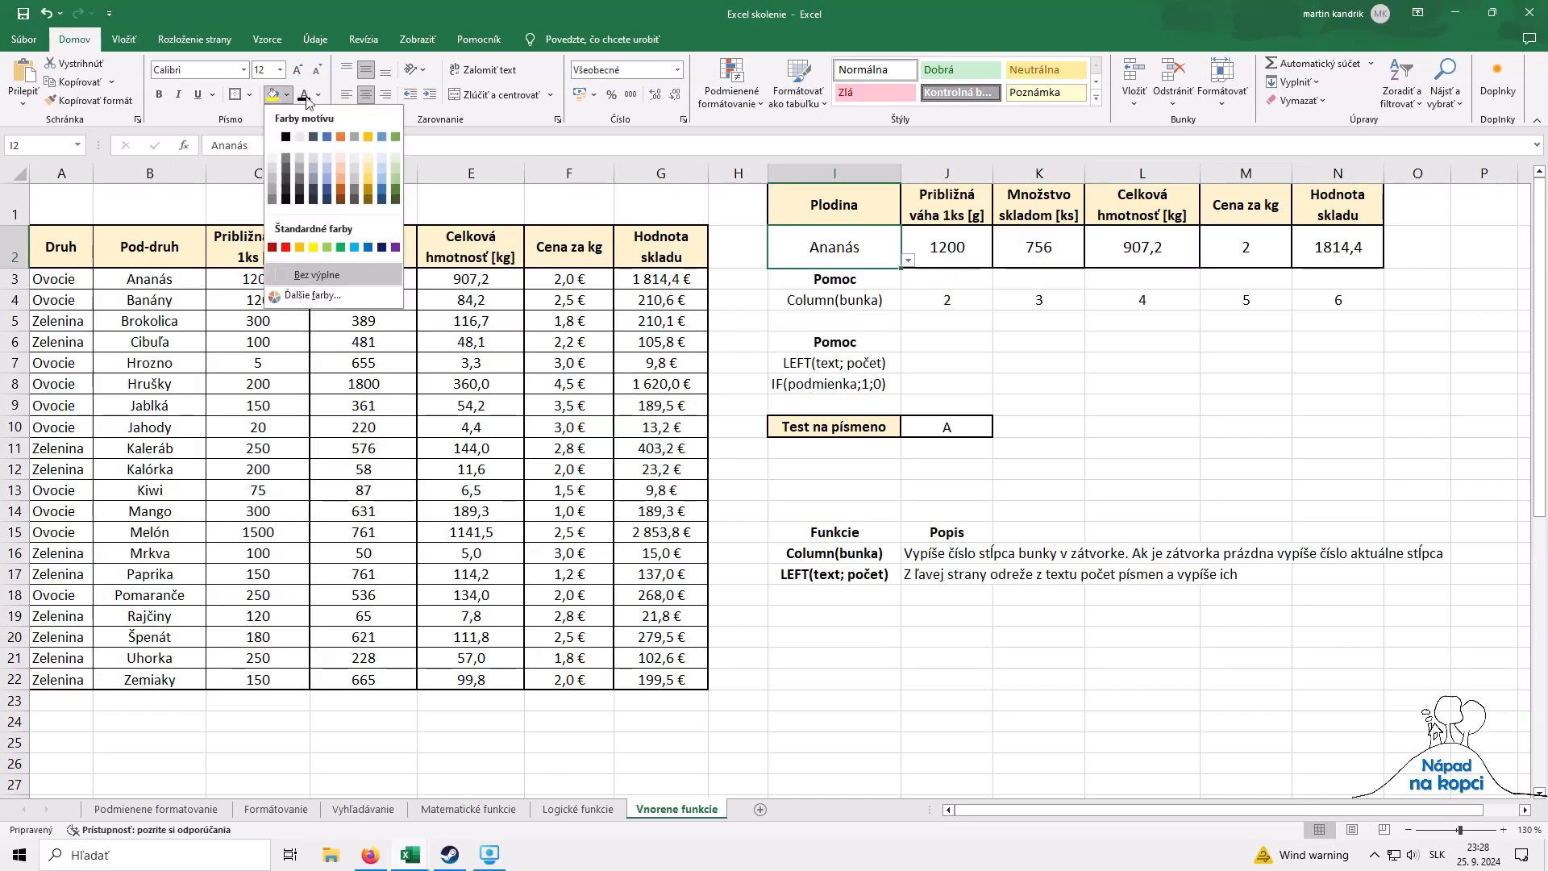
click(394, 167)
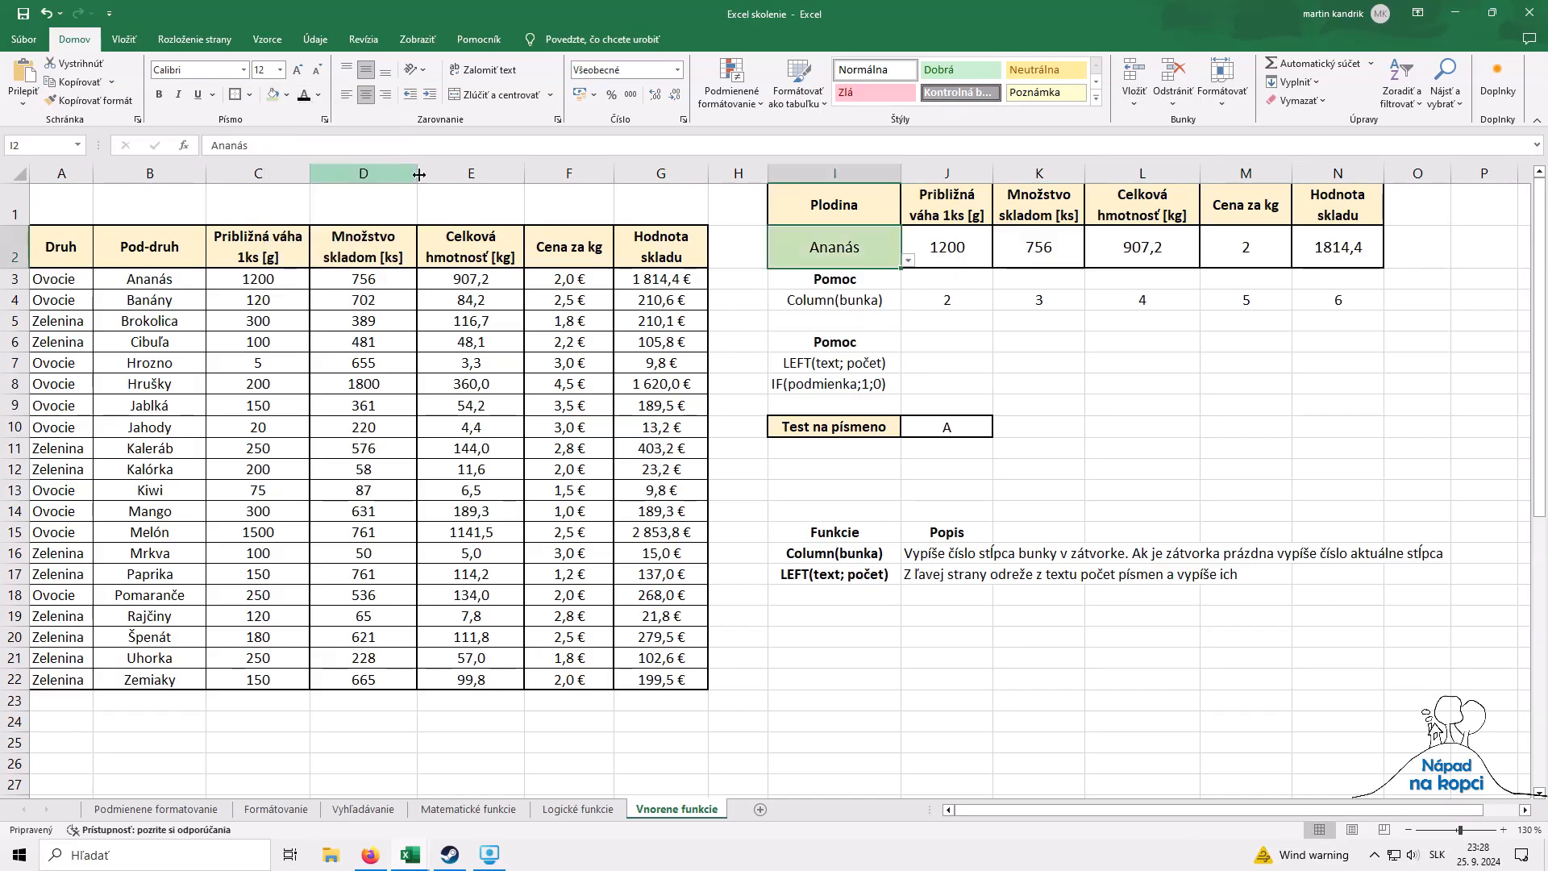
click(909, 260)
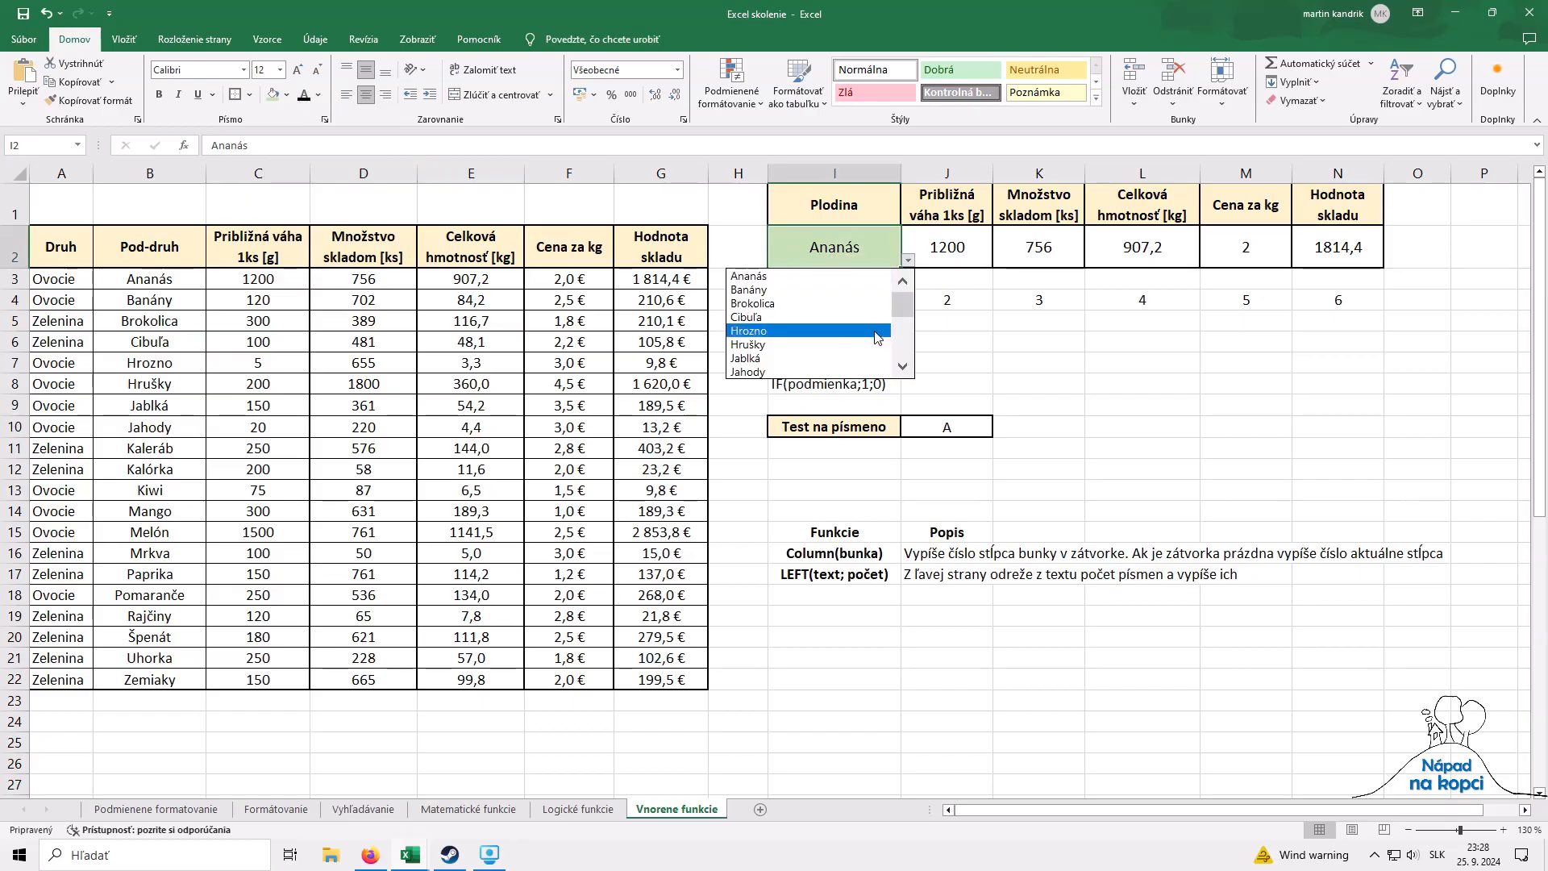
click(877, 330)
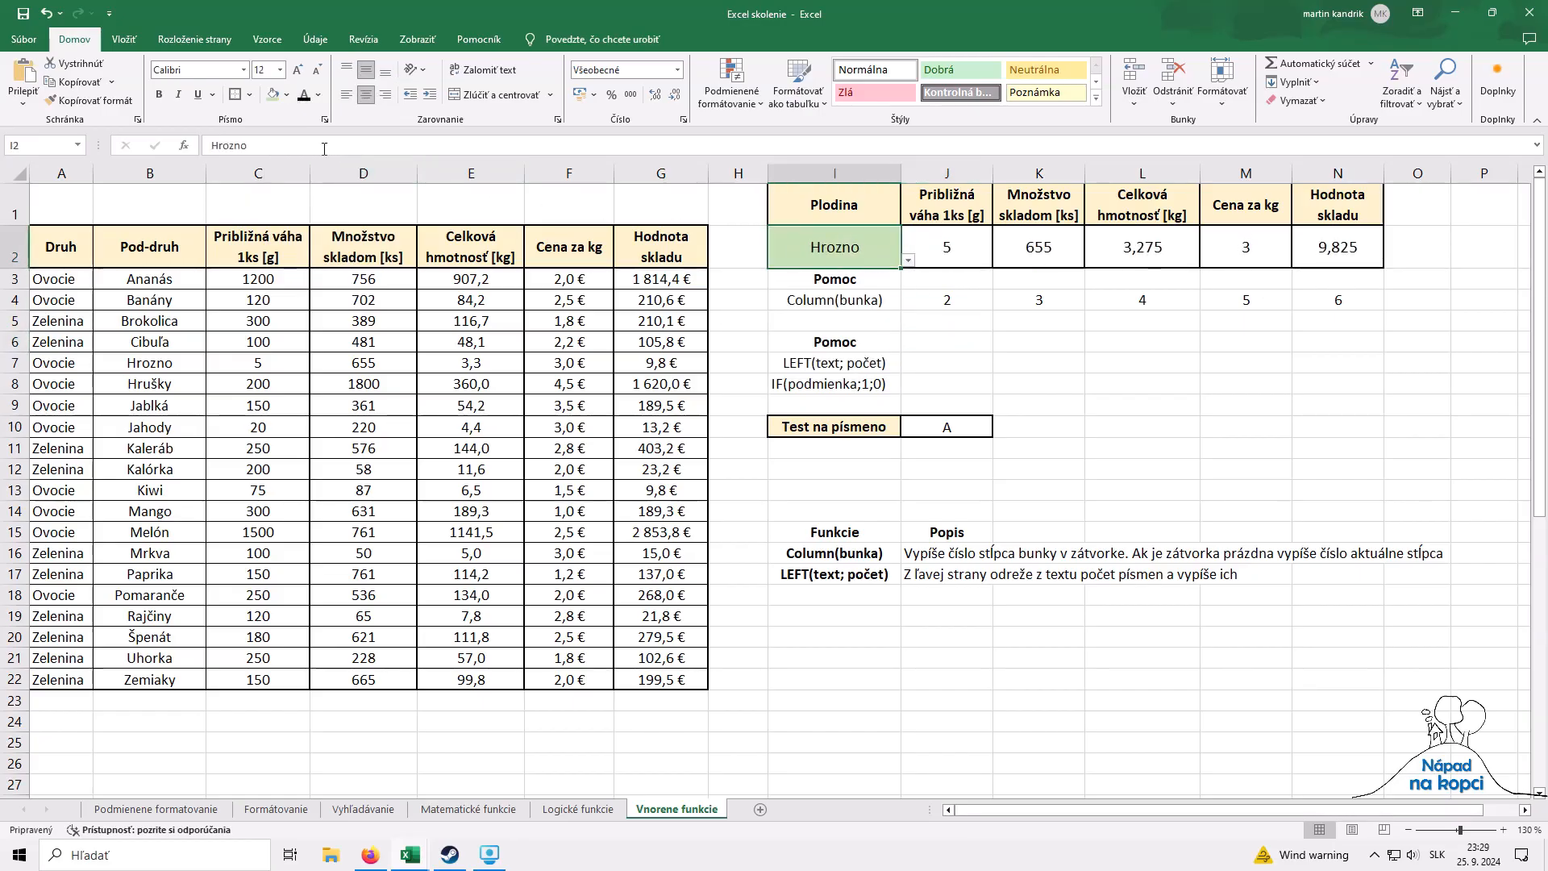
Step: Remove the fill color from cell I2
click(287, 95)
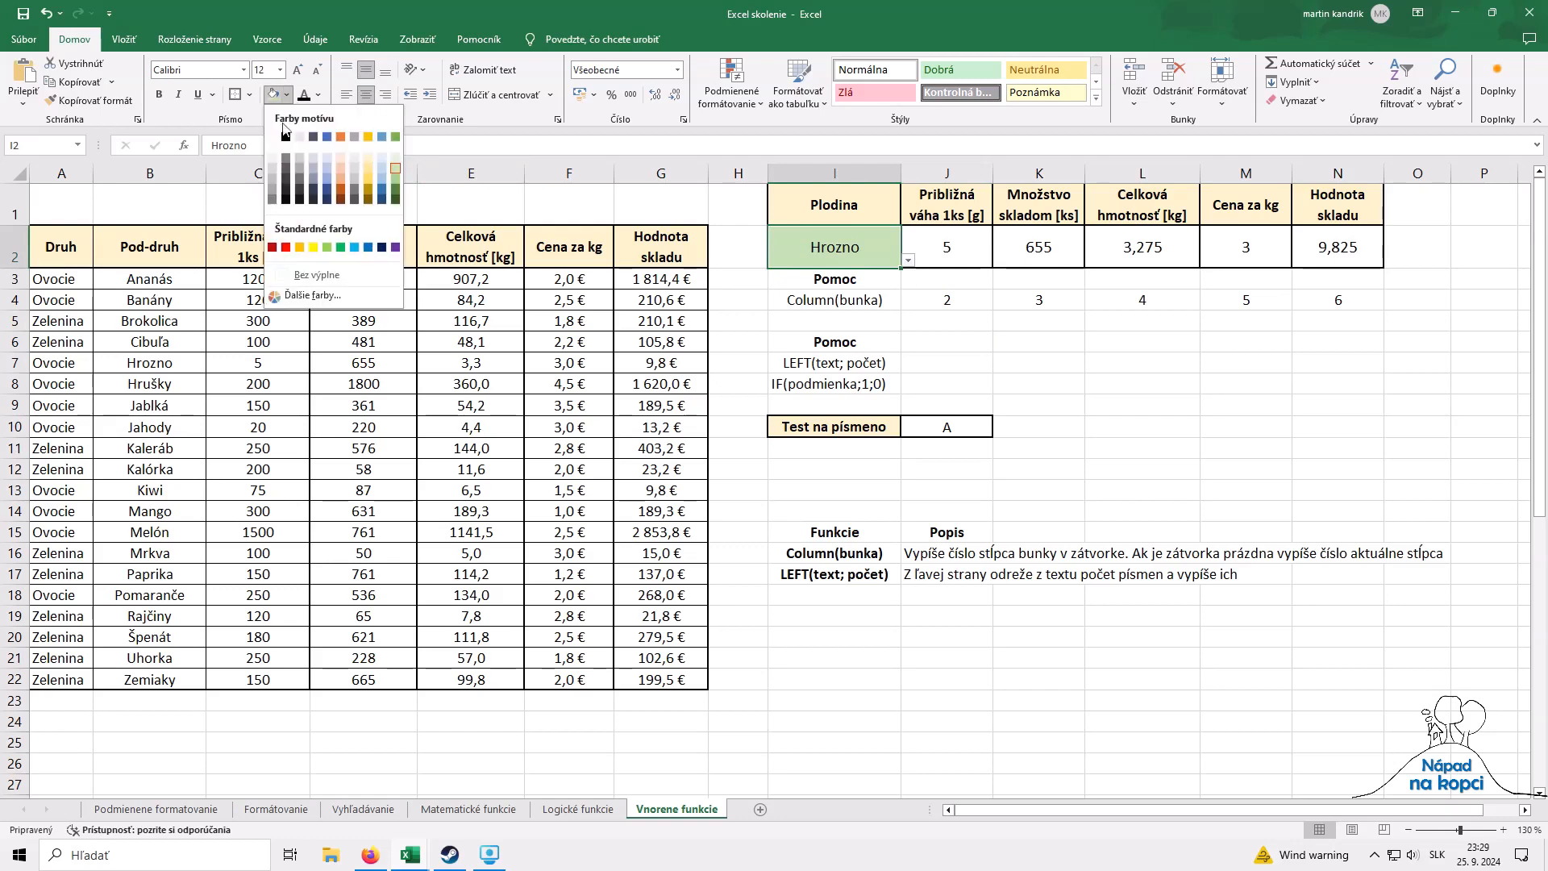
click(322, 274)
click(1051, 372)
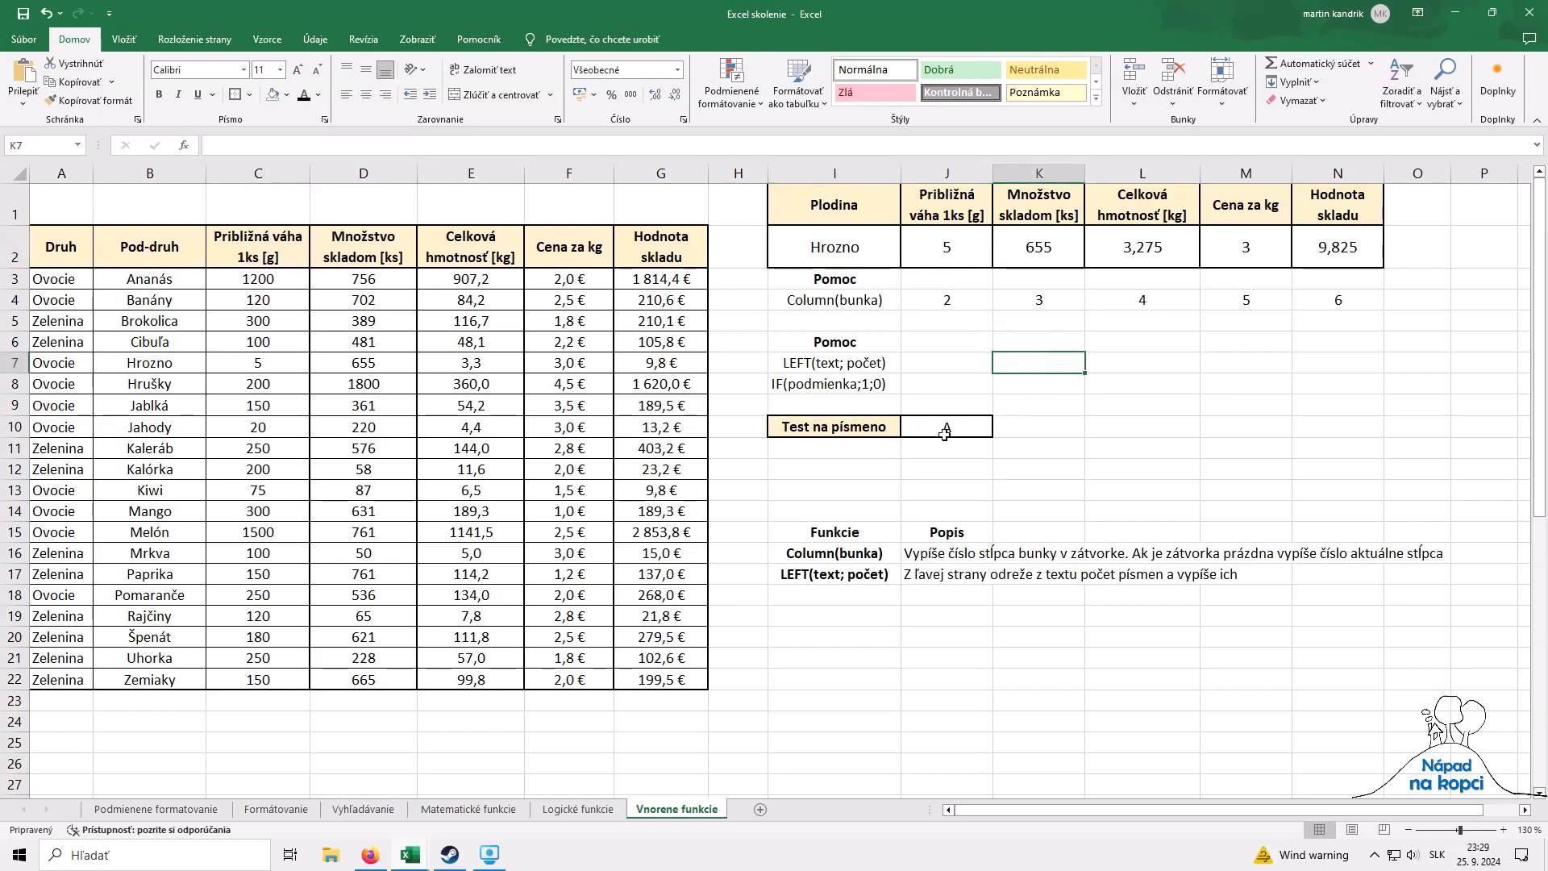
Step: Enter =LEFT($I$2;1) in helper cell J7 to extract the first letter of the selected crop
click(937, 364)
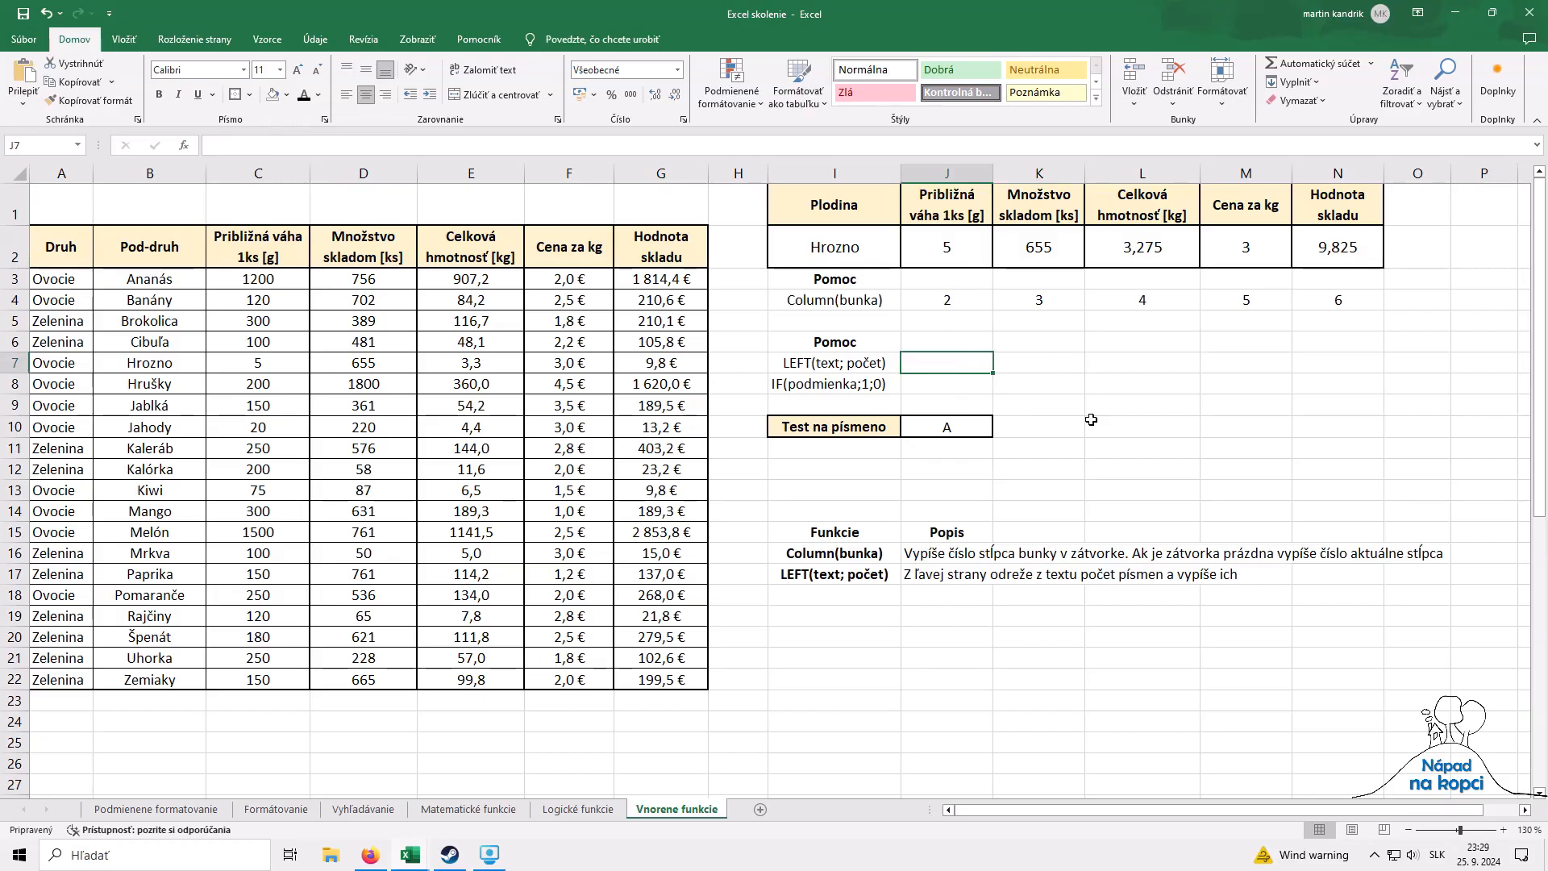
text(=left)
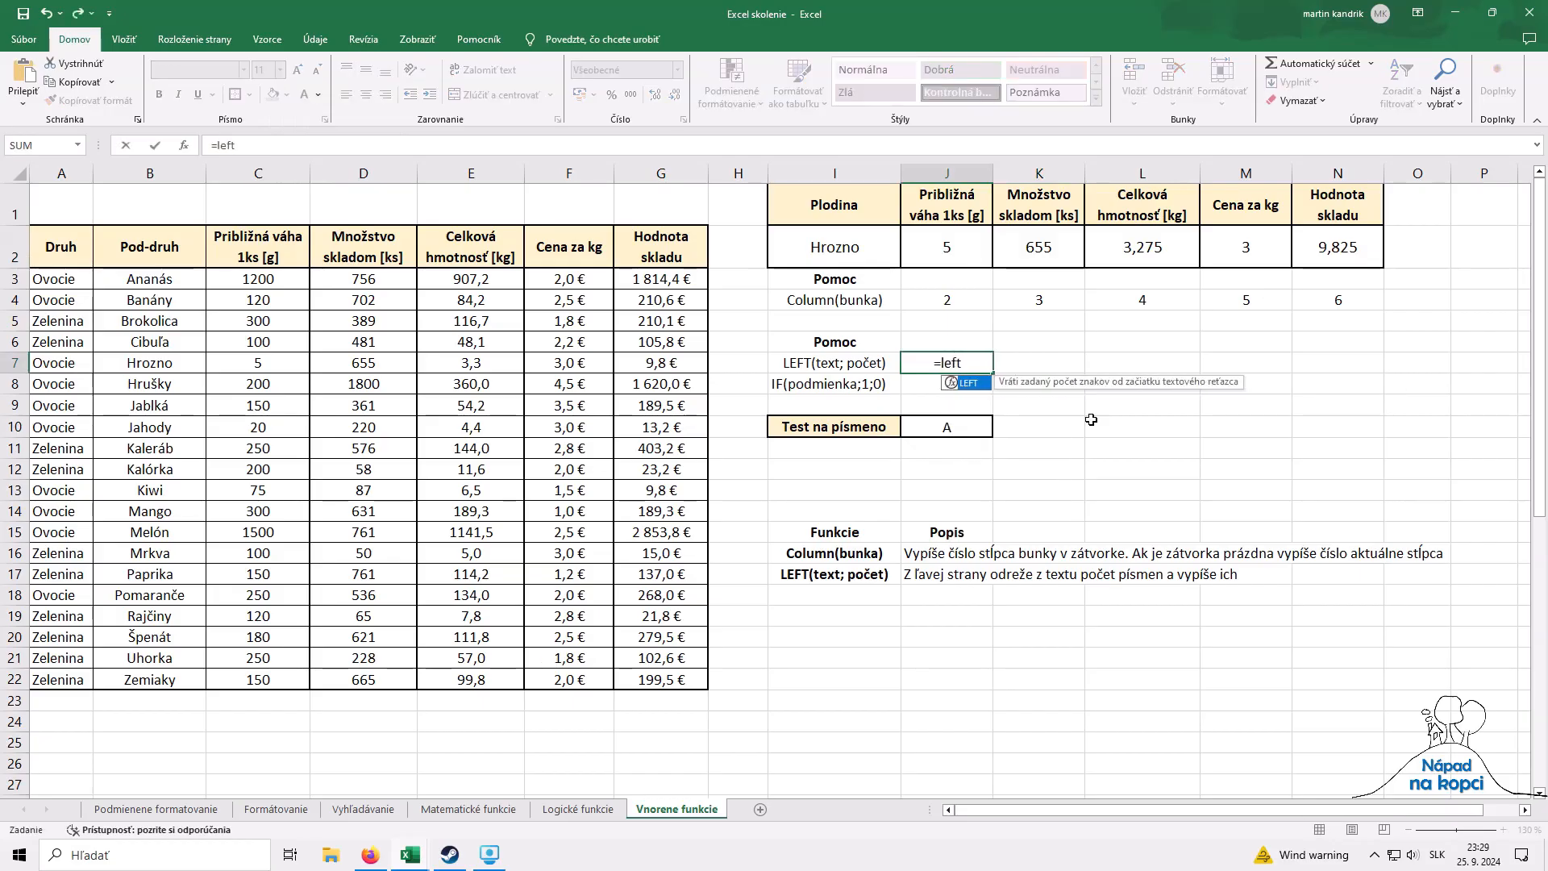
key(Tab)
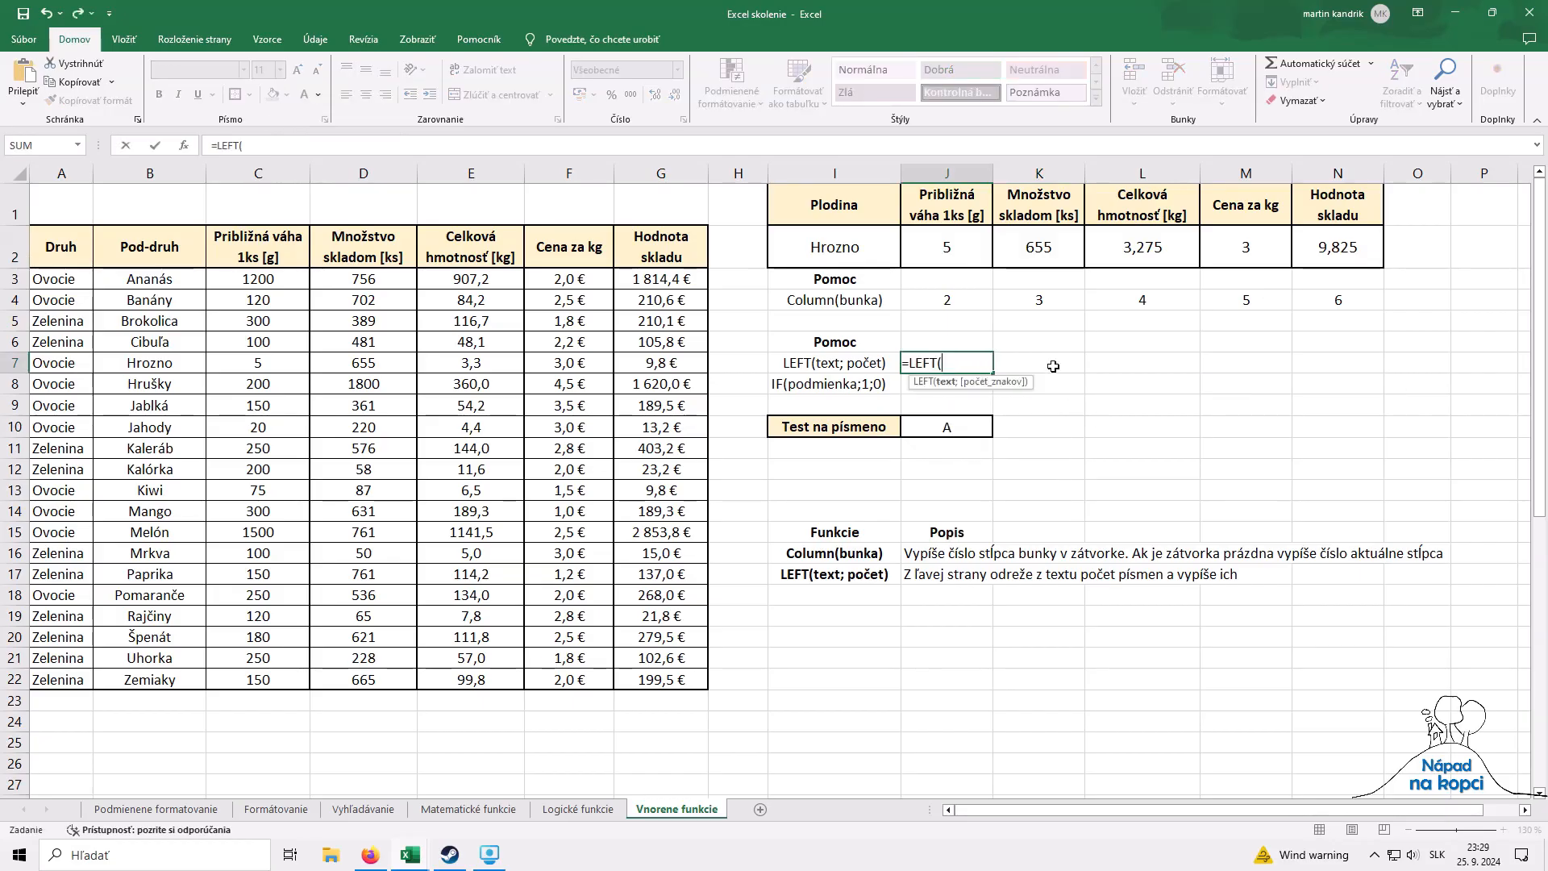
click(809, 240)
key(F4)
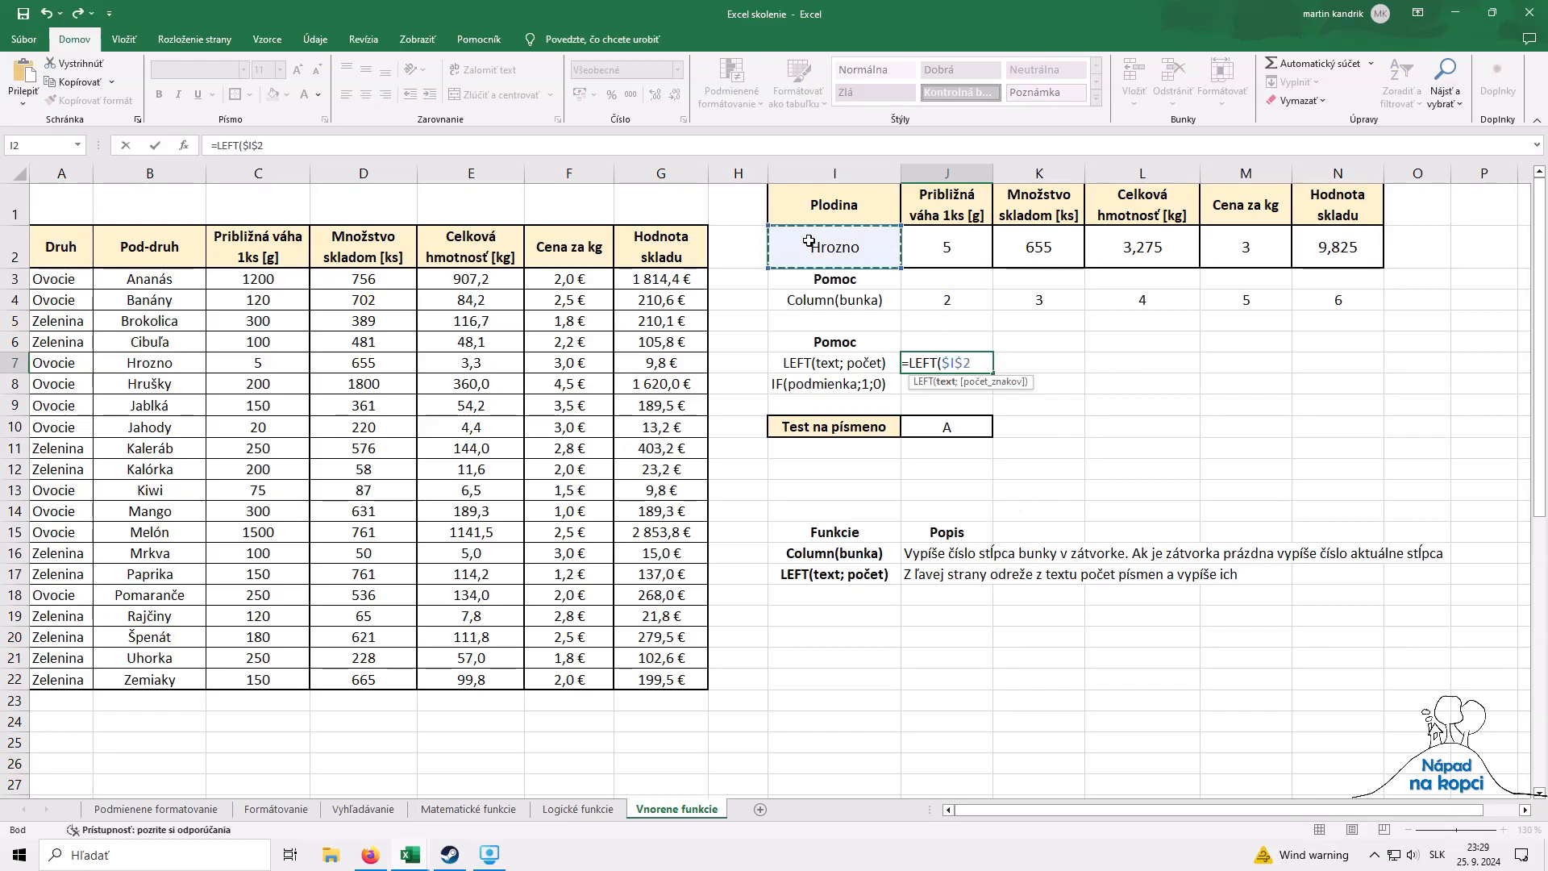
text(;)
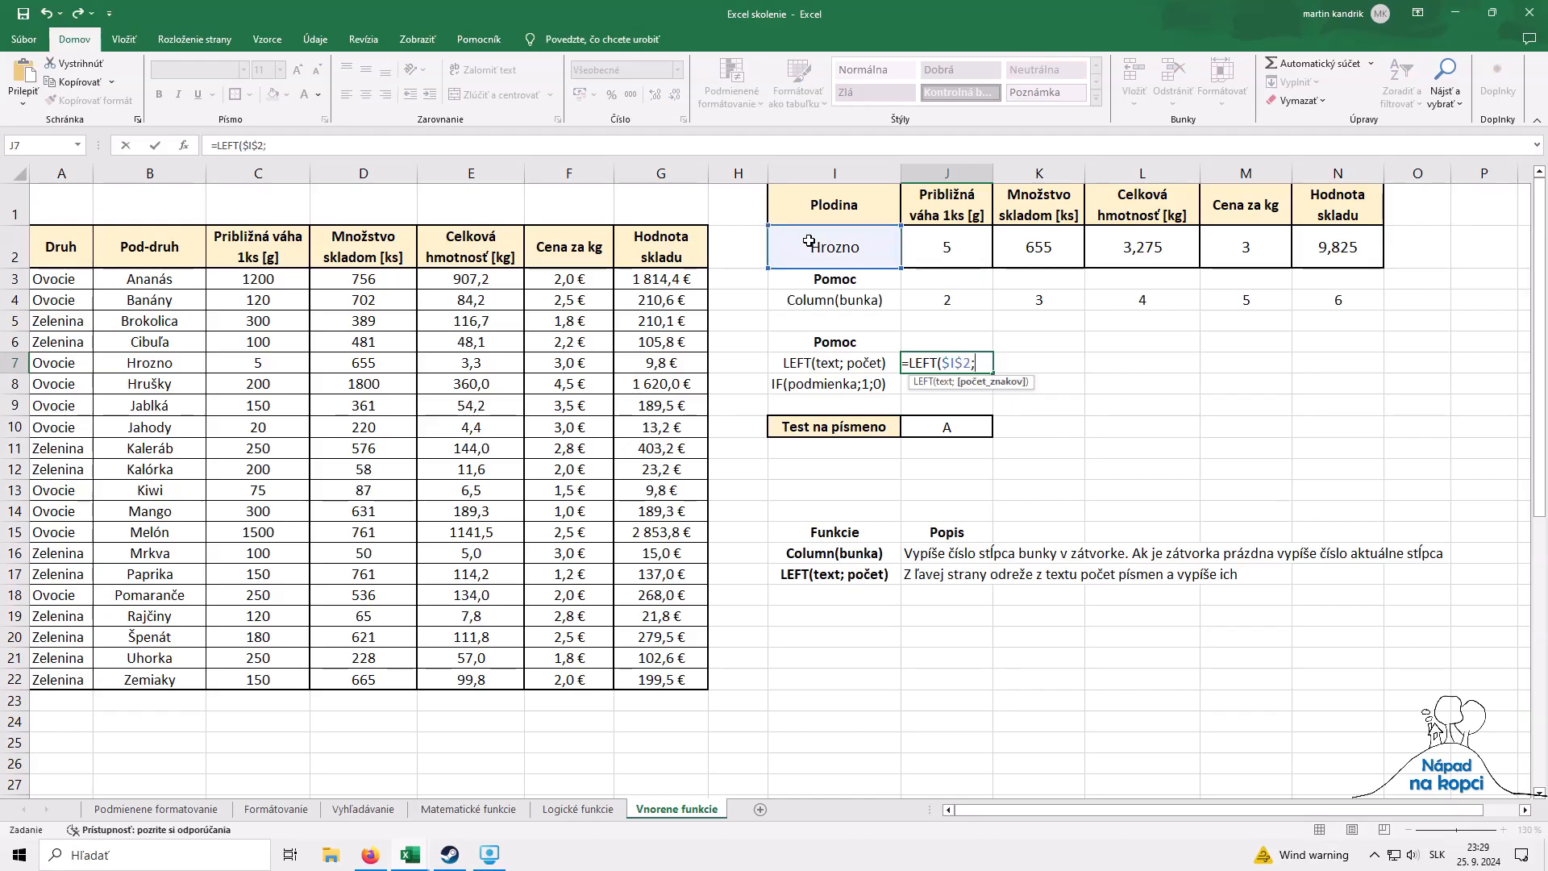
text(1))
key(Return)
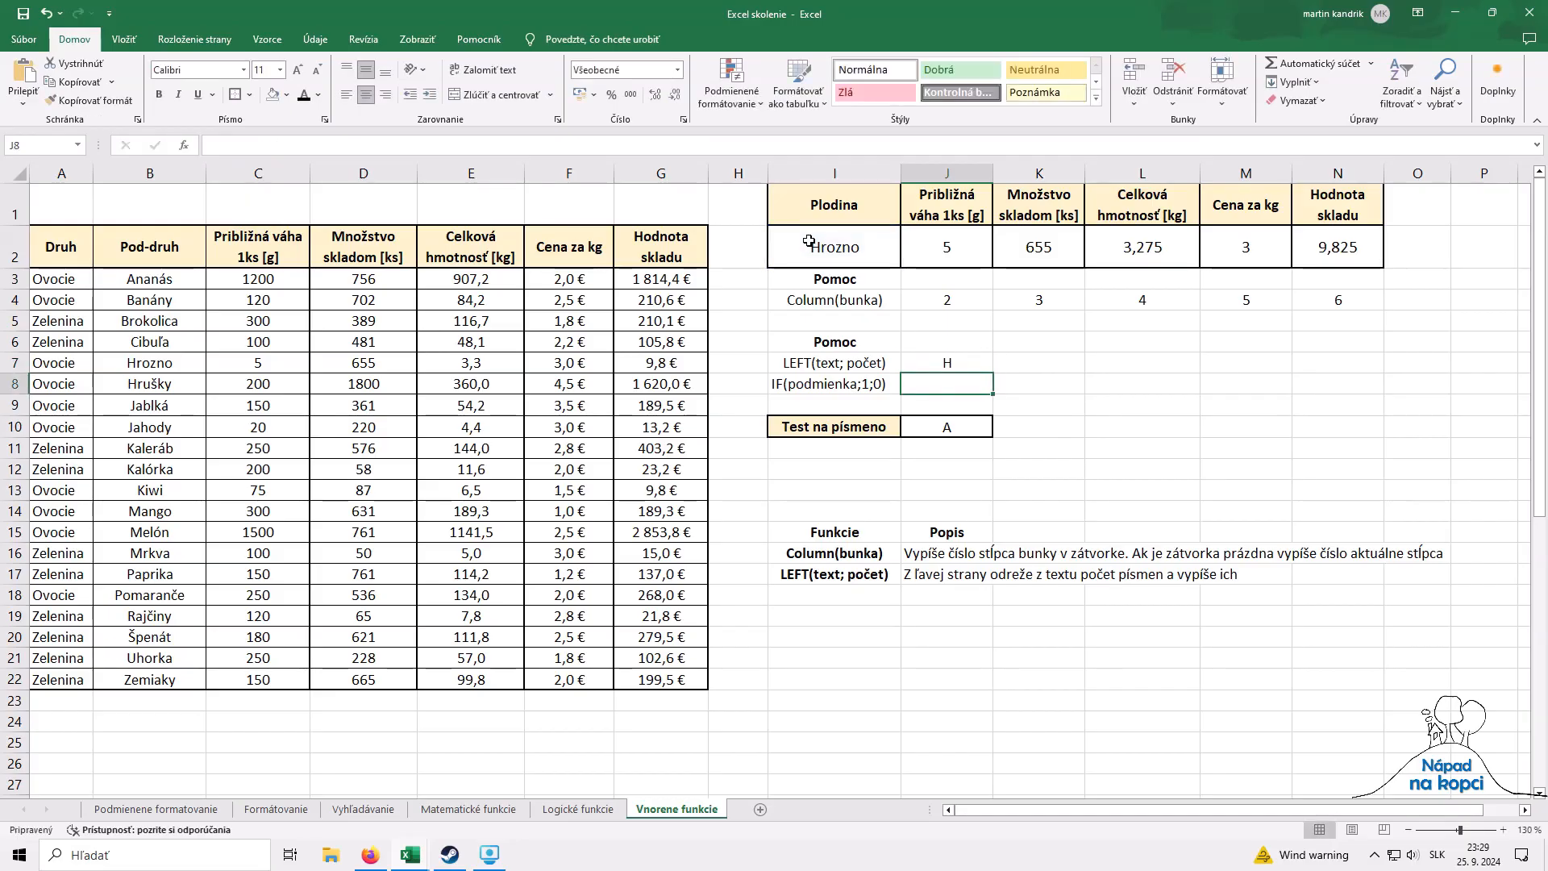
Step: Choose Jahody from the Plodina drop-down list in I2 to test the extracted letter
click(809, 241)
click(908, 259)
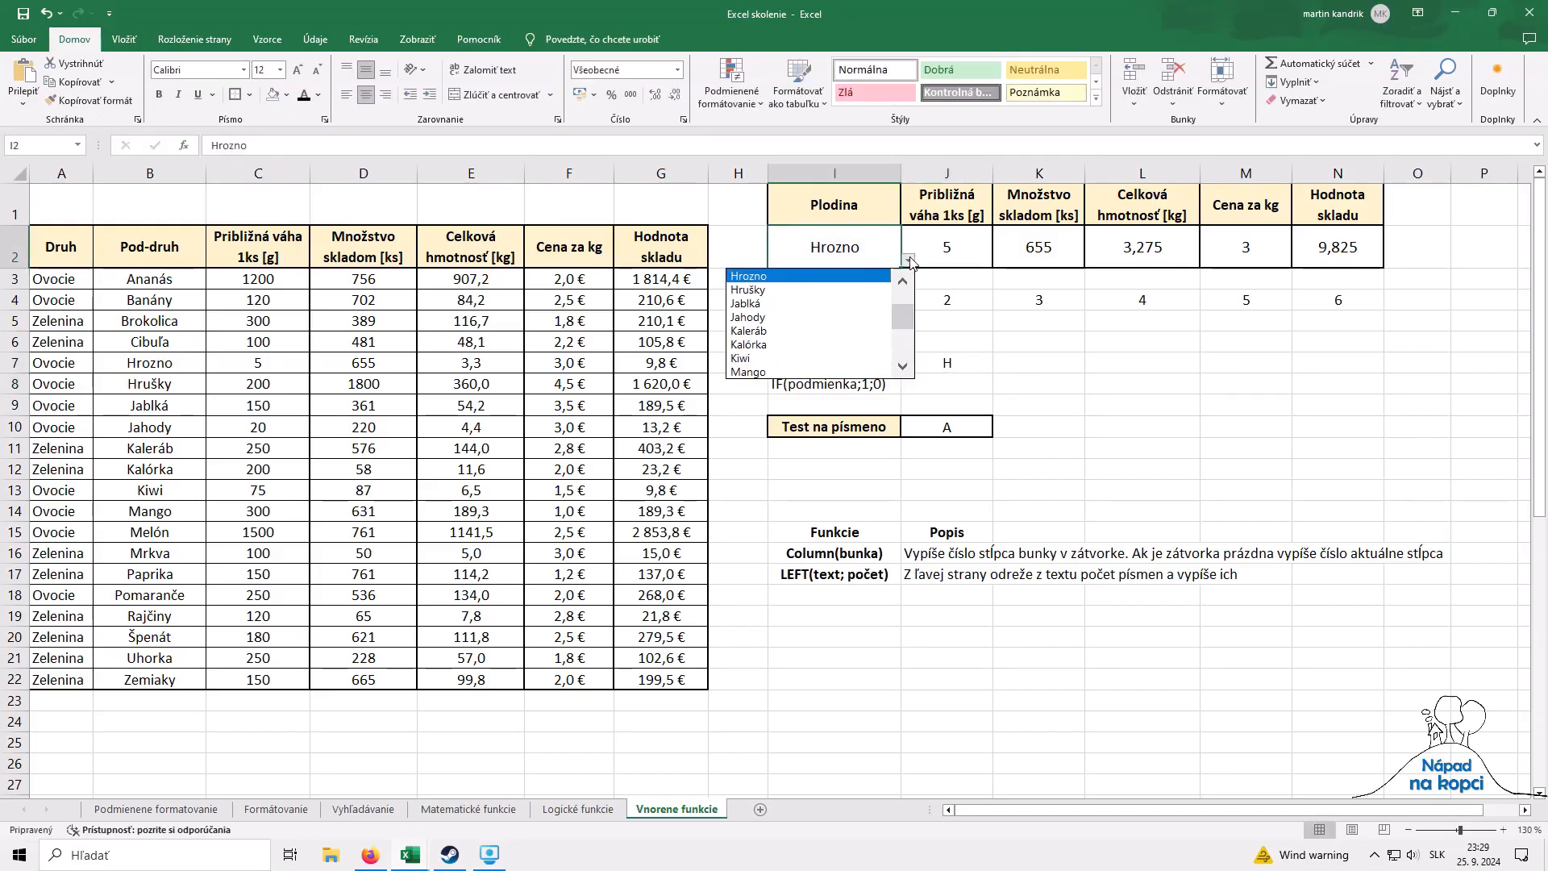
click(809, 323)
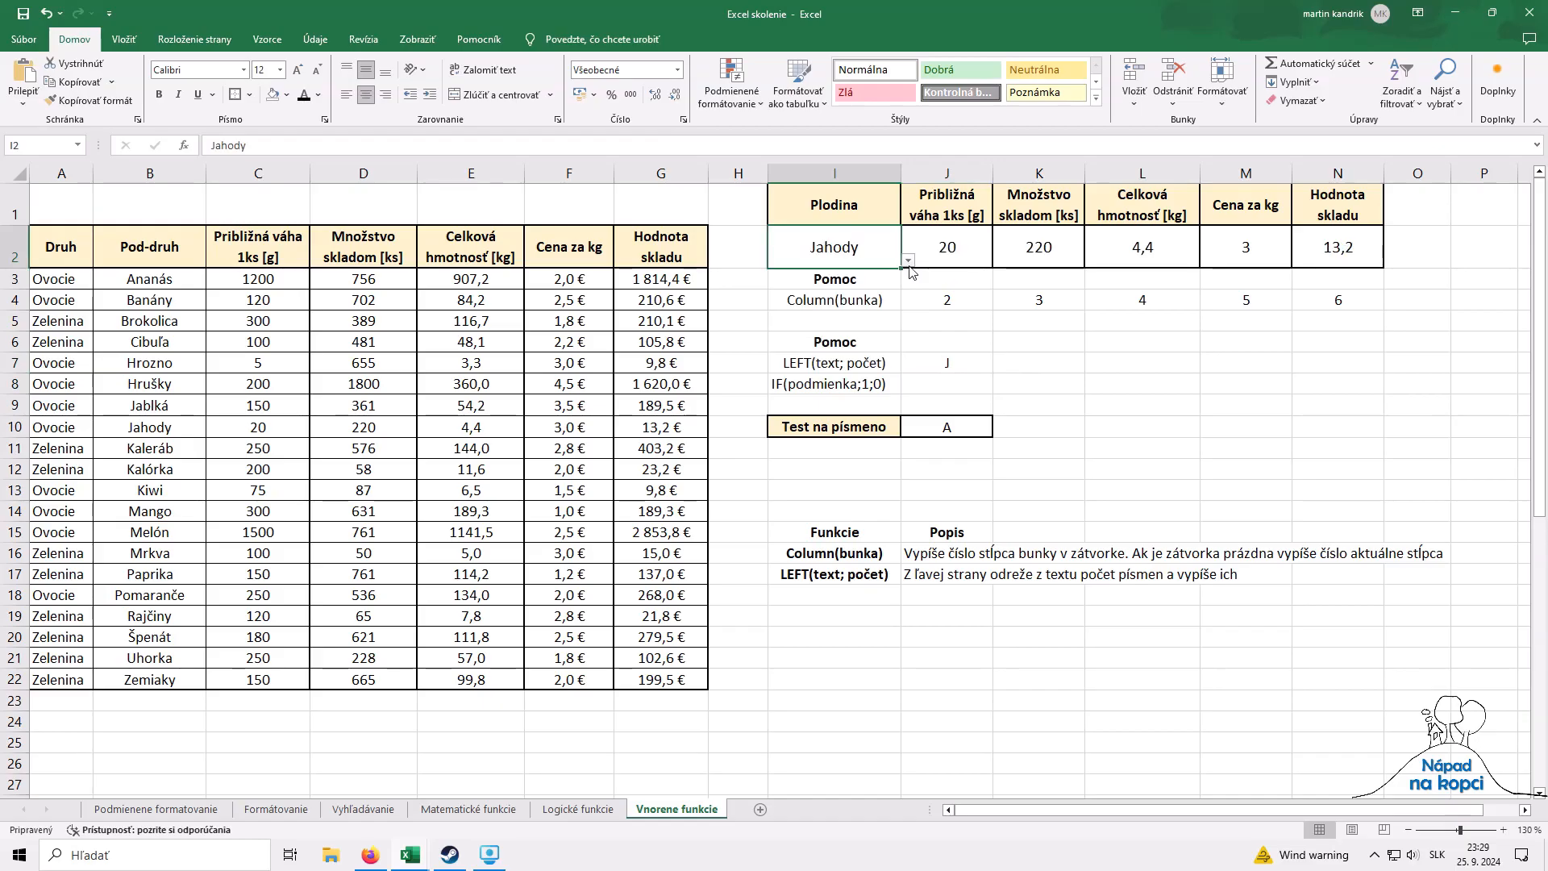
Step: Enter =IF(J7=J10;1;0) in helper cell J8 to compare the first letter with the test letter, and reselect J8
click(968, 388)
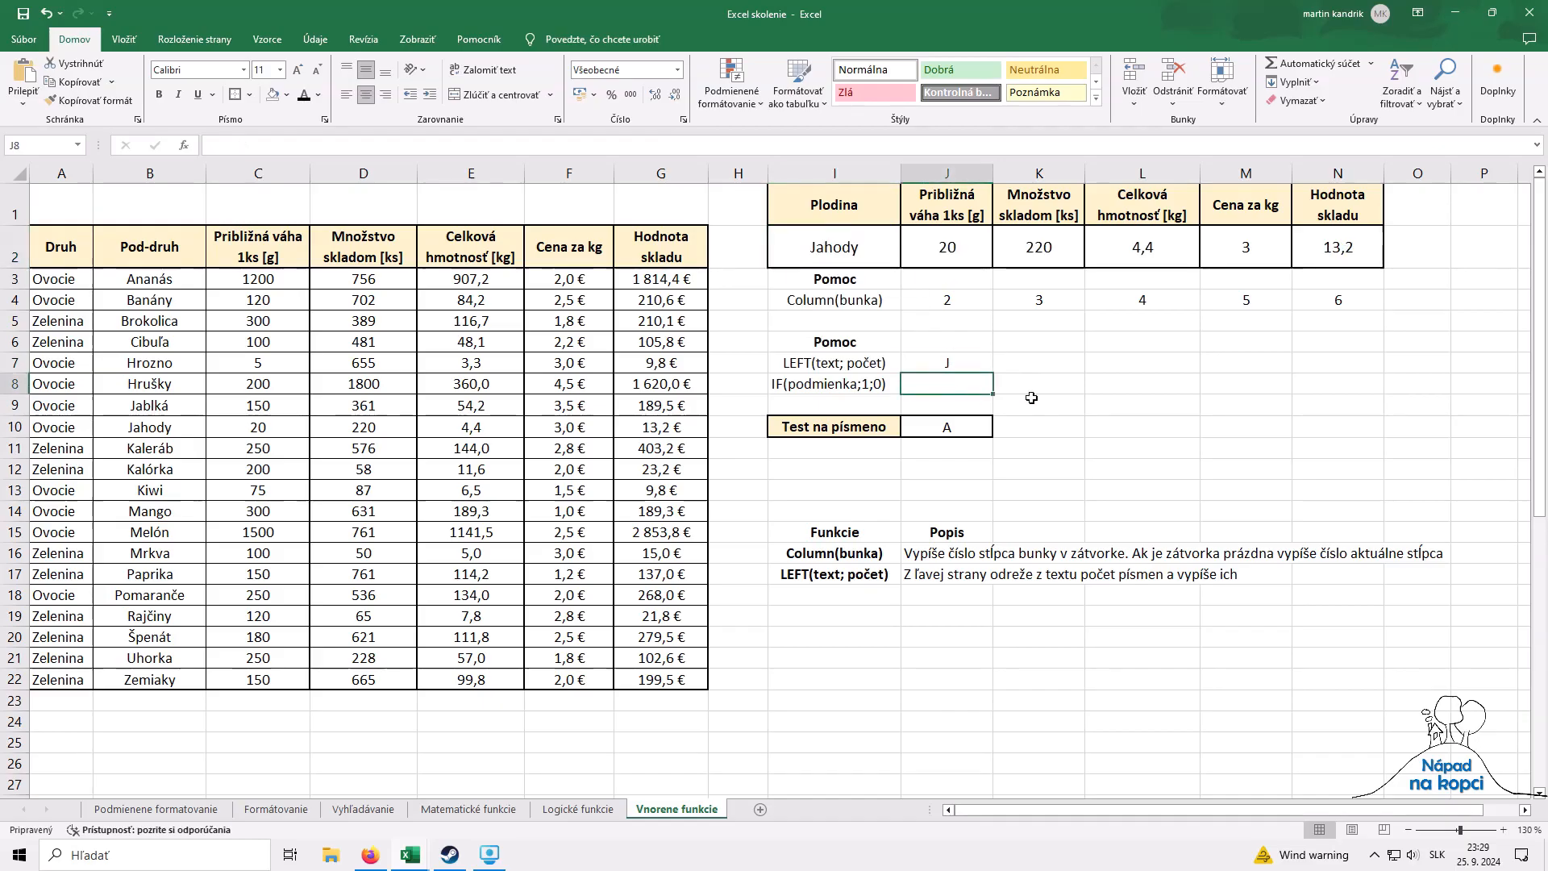
text(=)
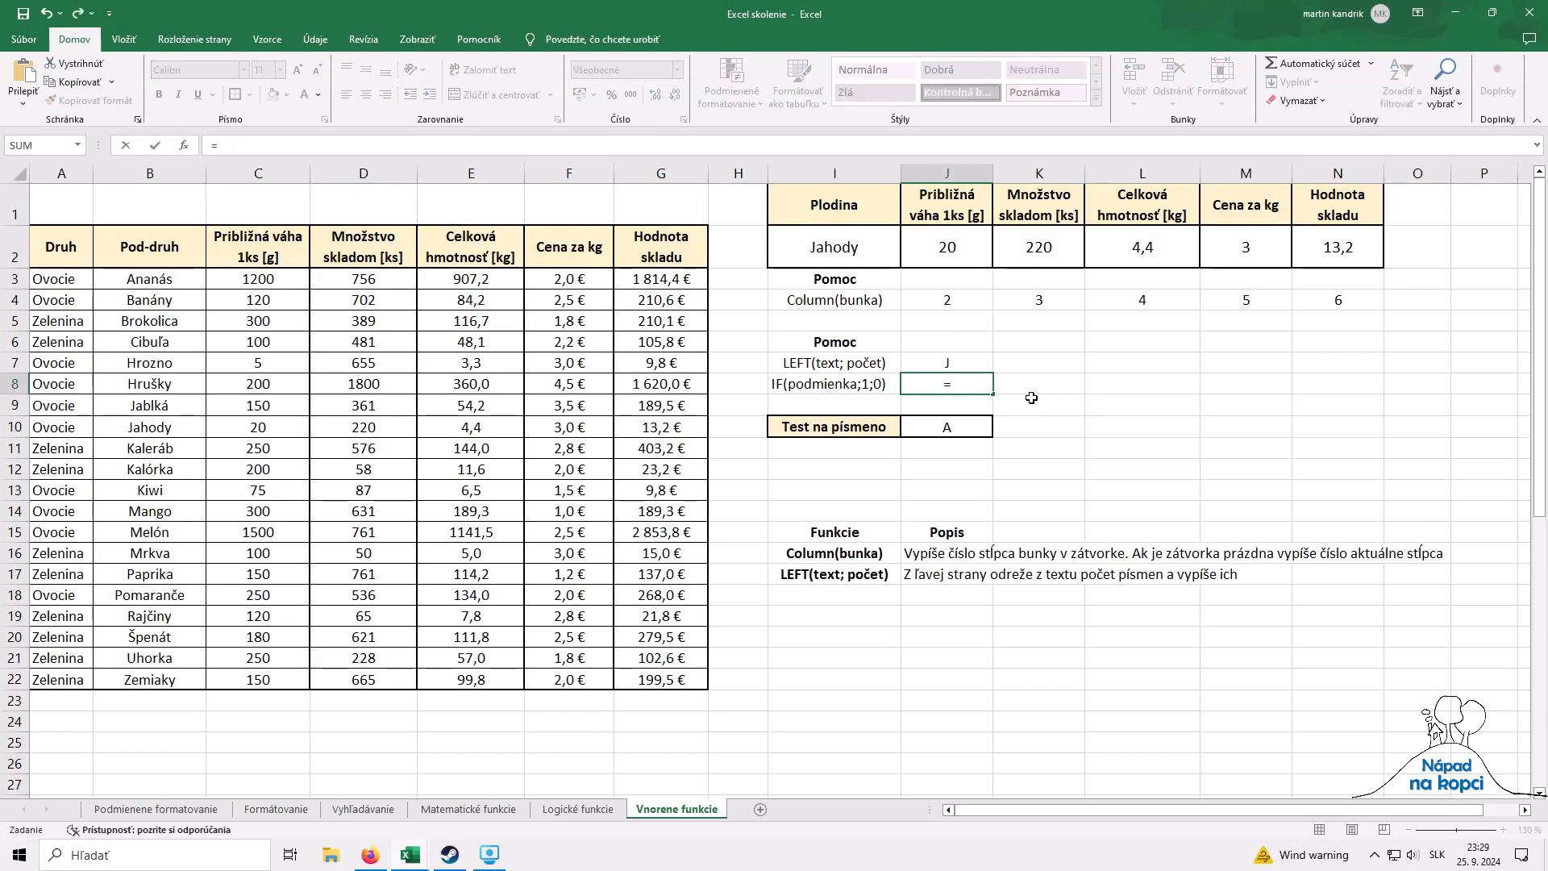
text(if)
key(Tab)
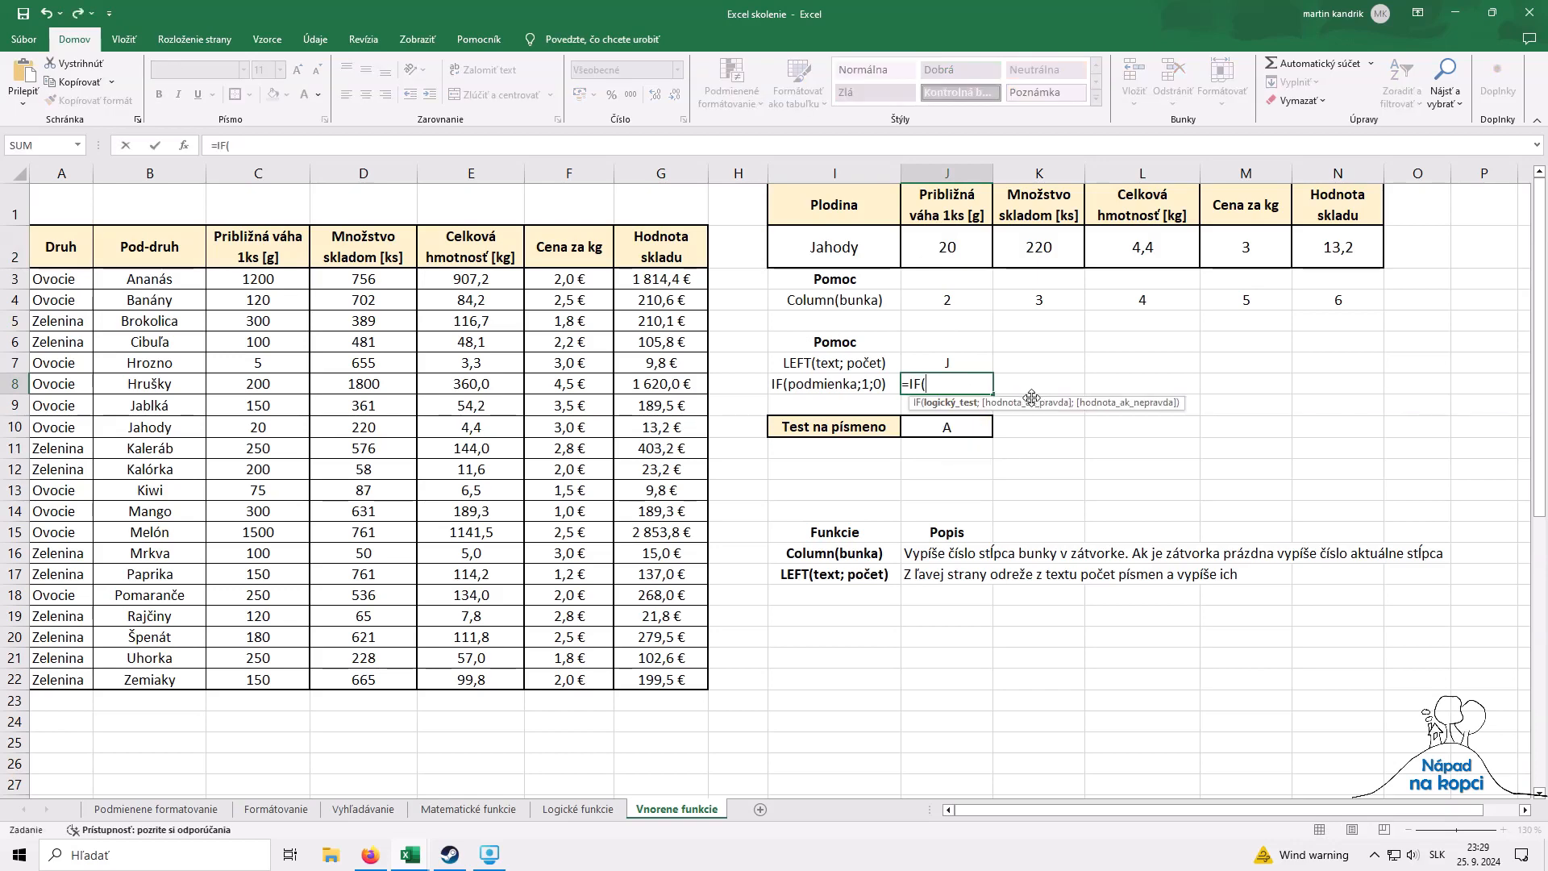
key(Up)
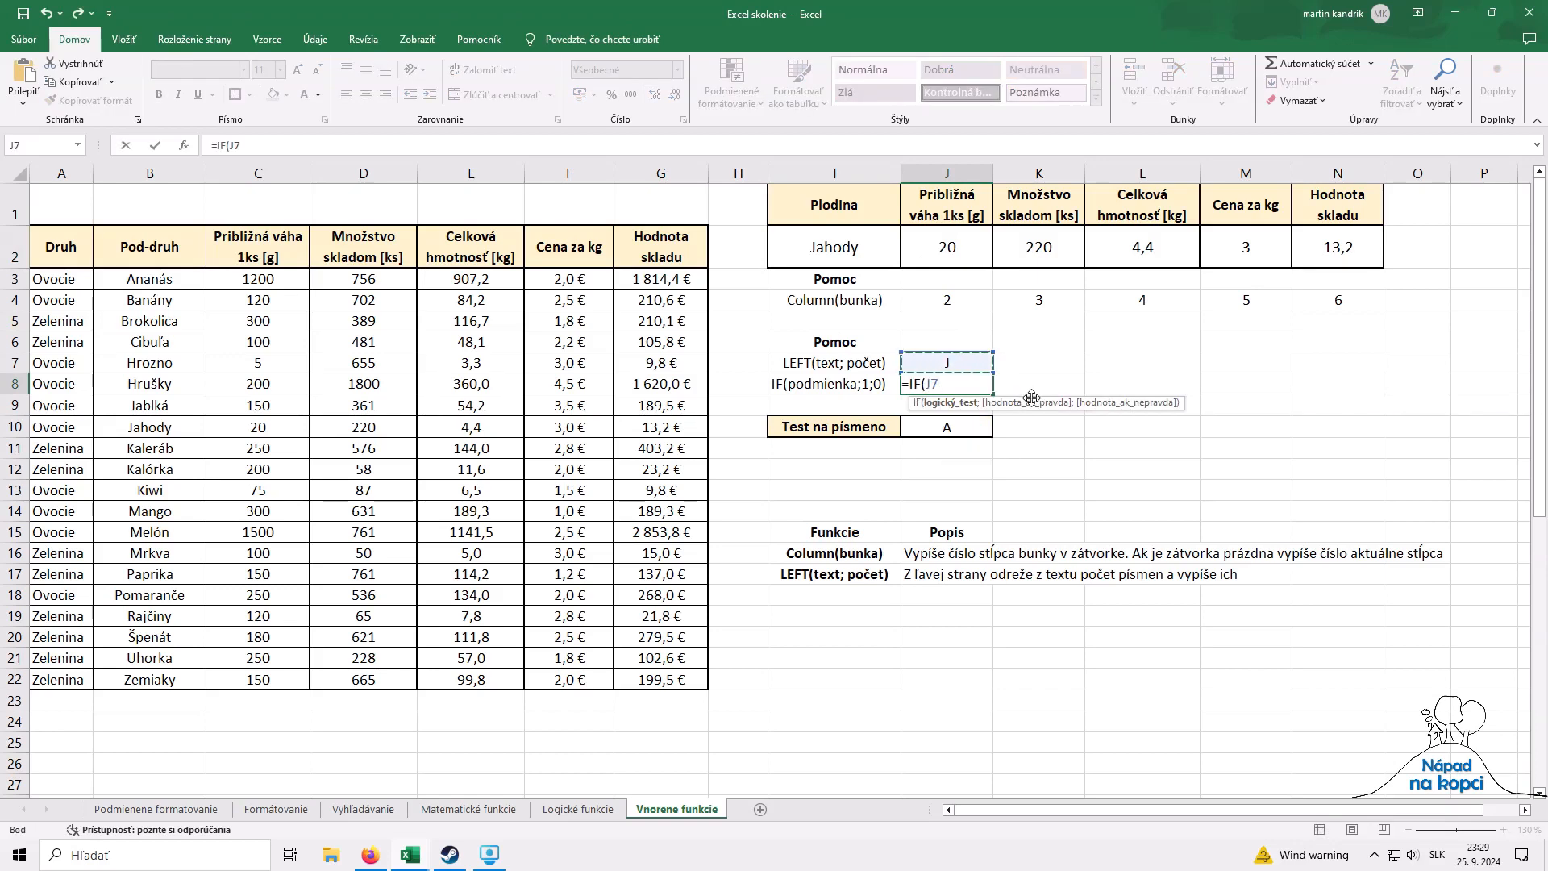
text(=)
click(967, 428)
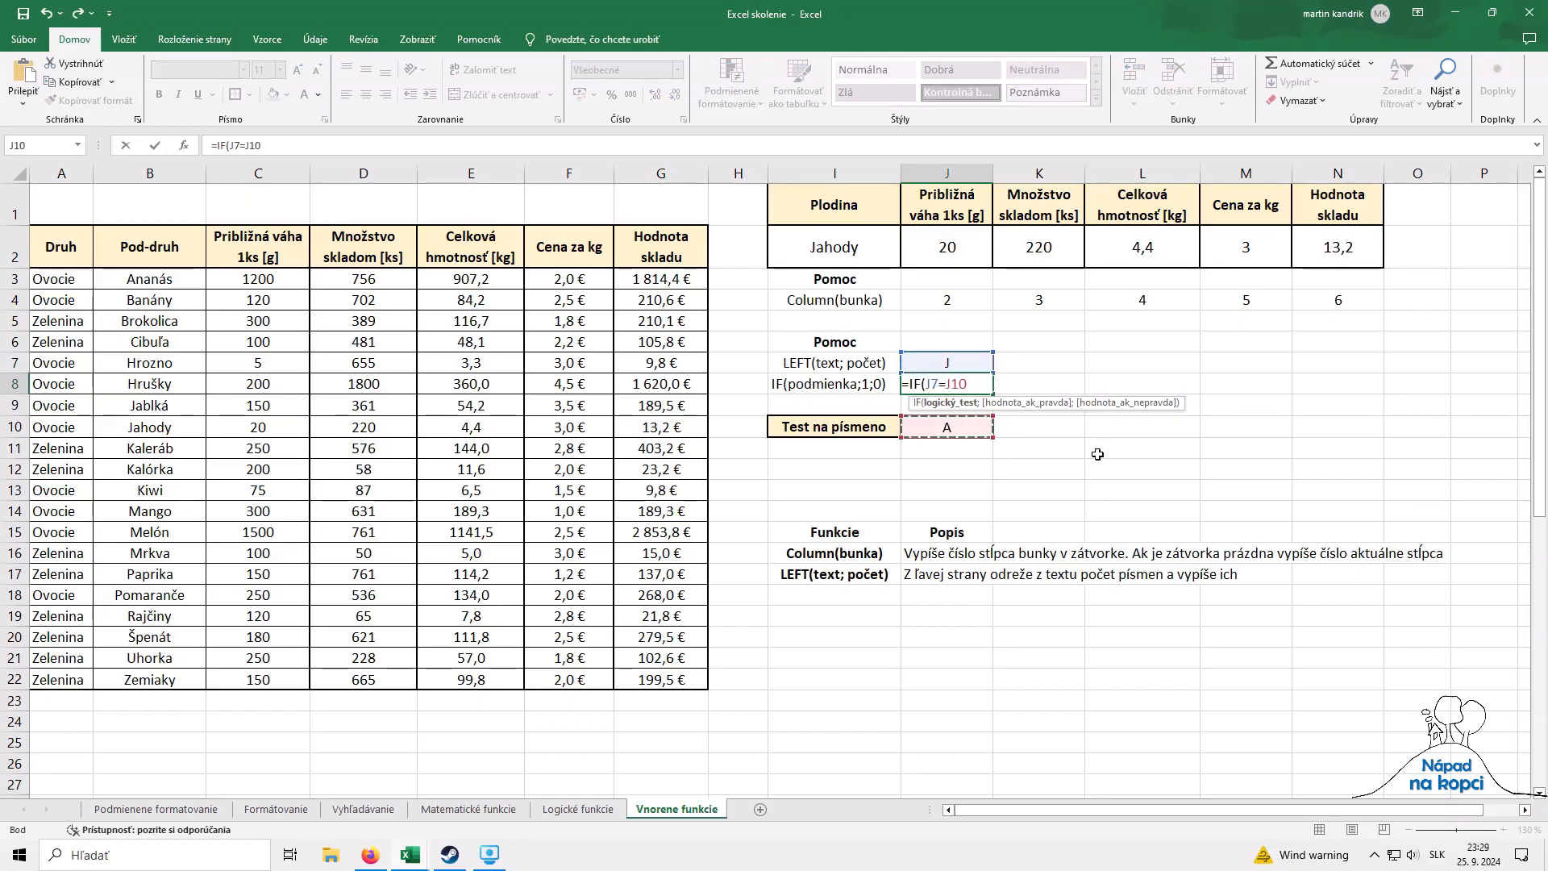
text(;1;)
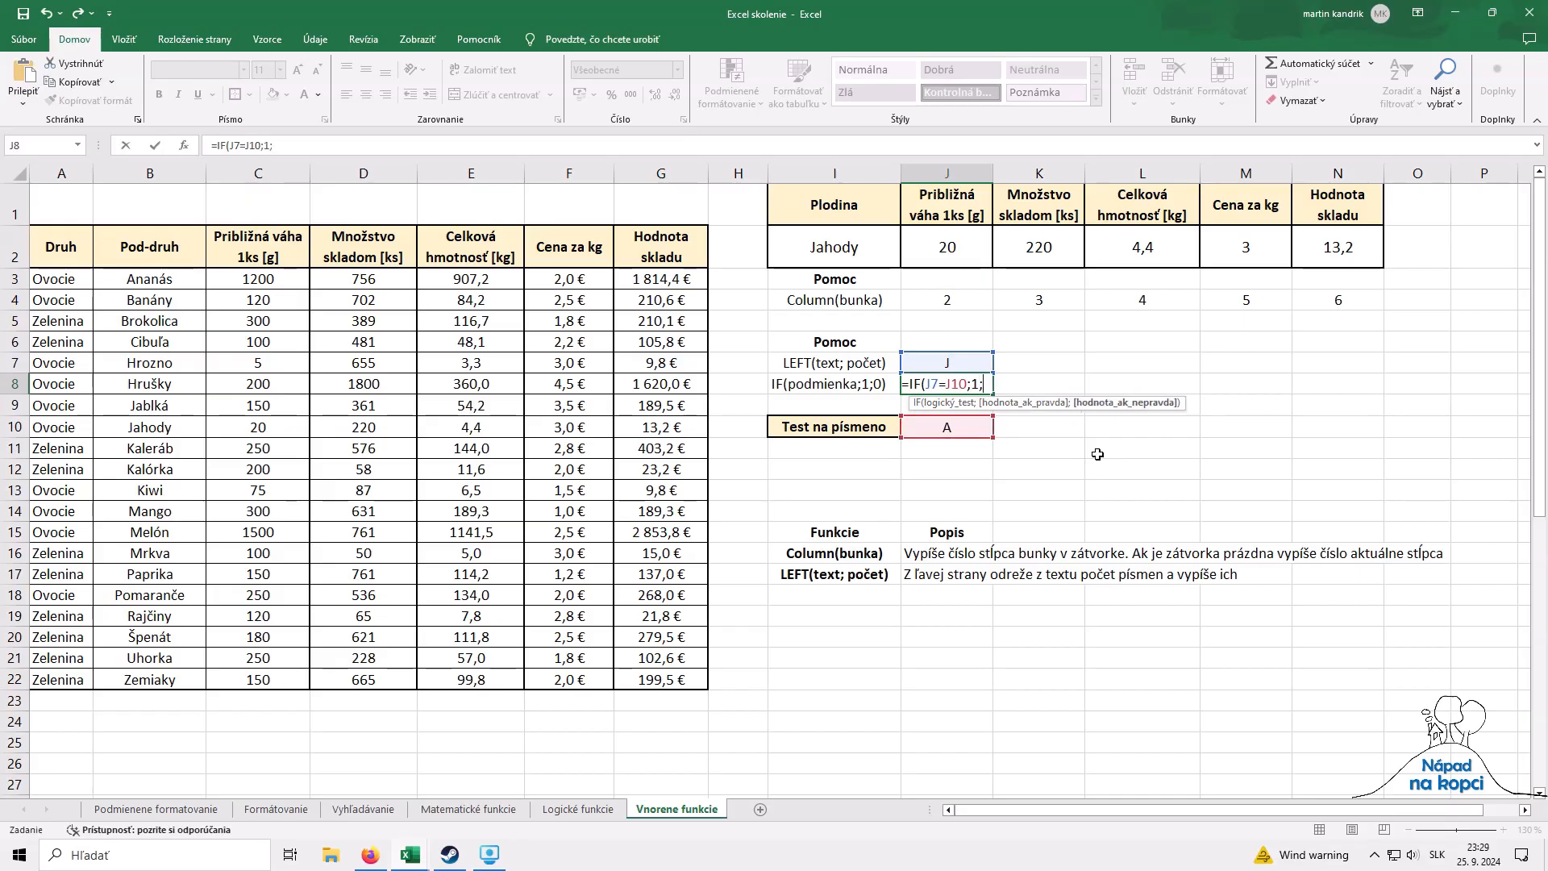
text(0))
key(Return)
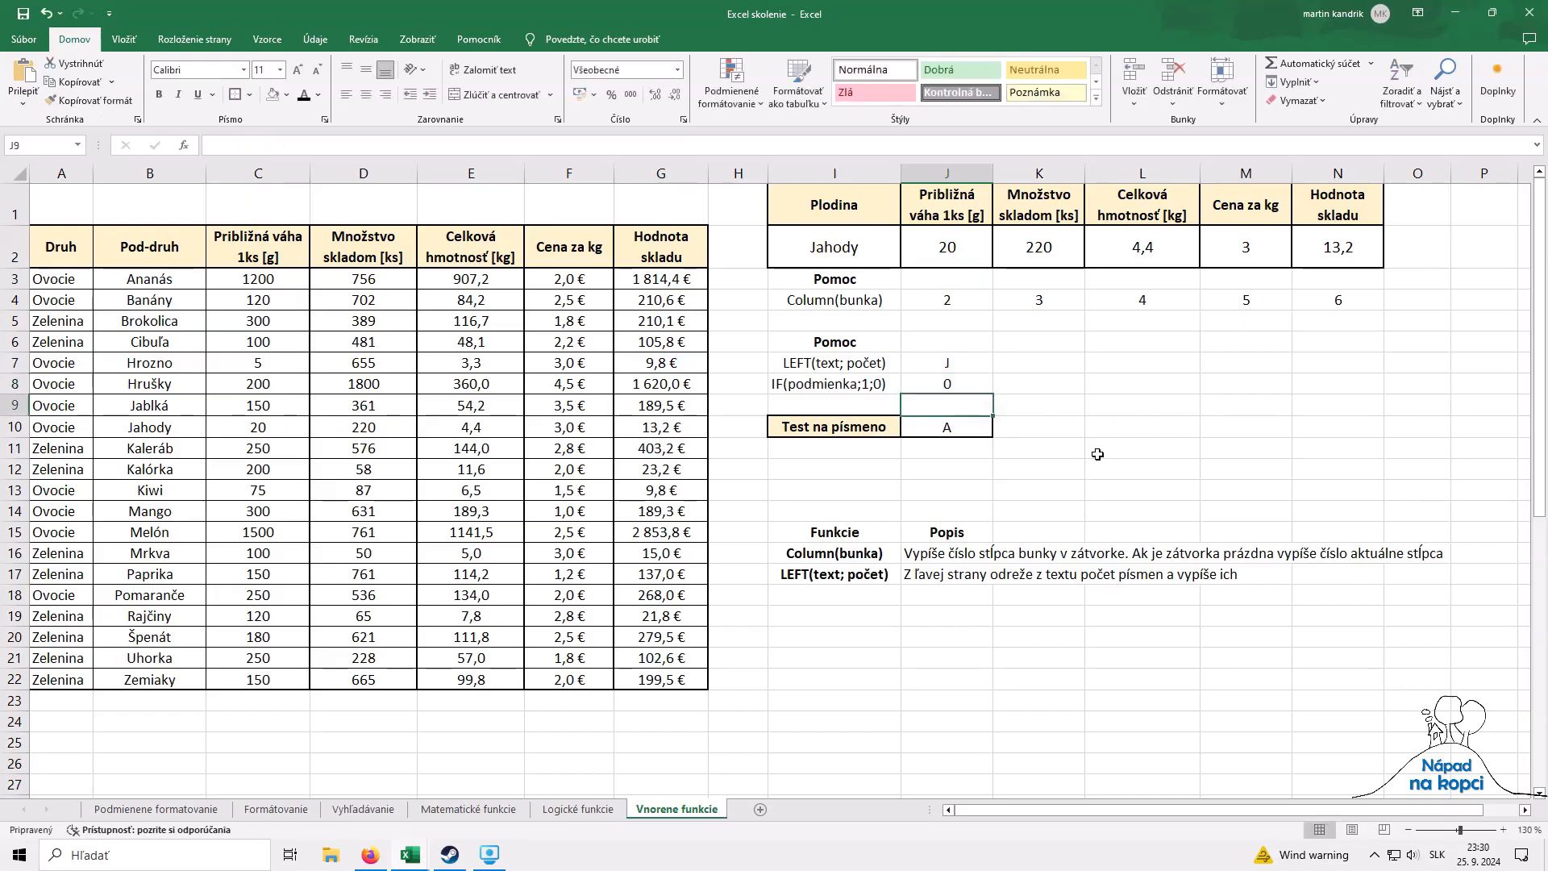
click(982, 384)
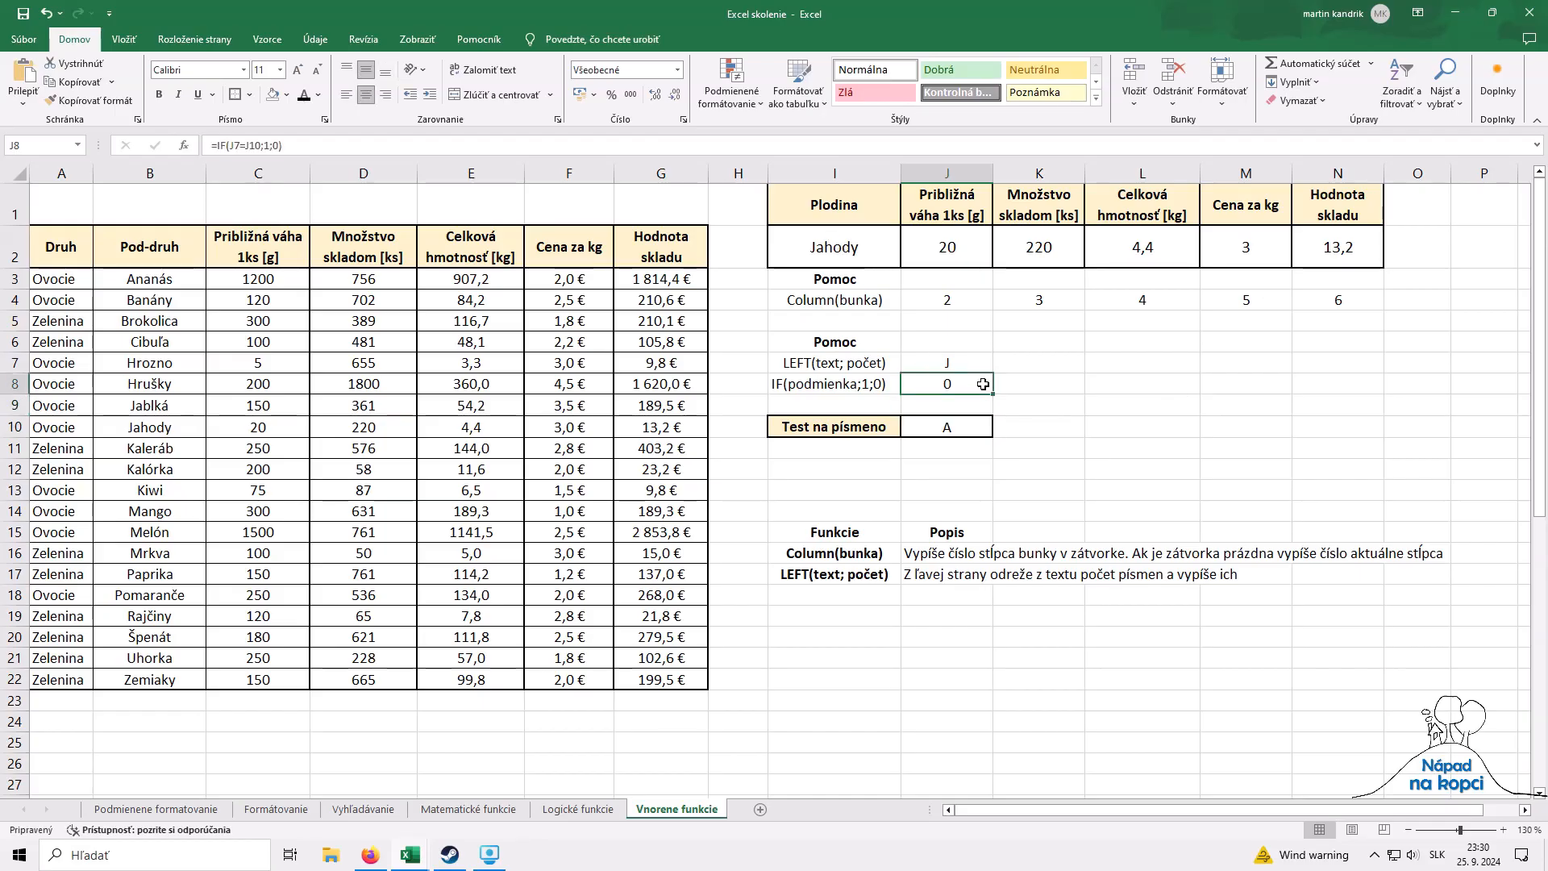
Step: Choose Ananás from the Plodina drop-down list in I2 to test the first-letter comparison
click(879, 249)
scroll(903, 315, up, 3)
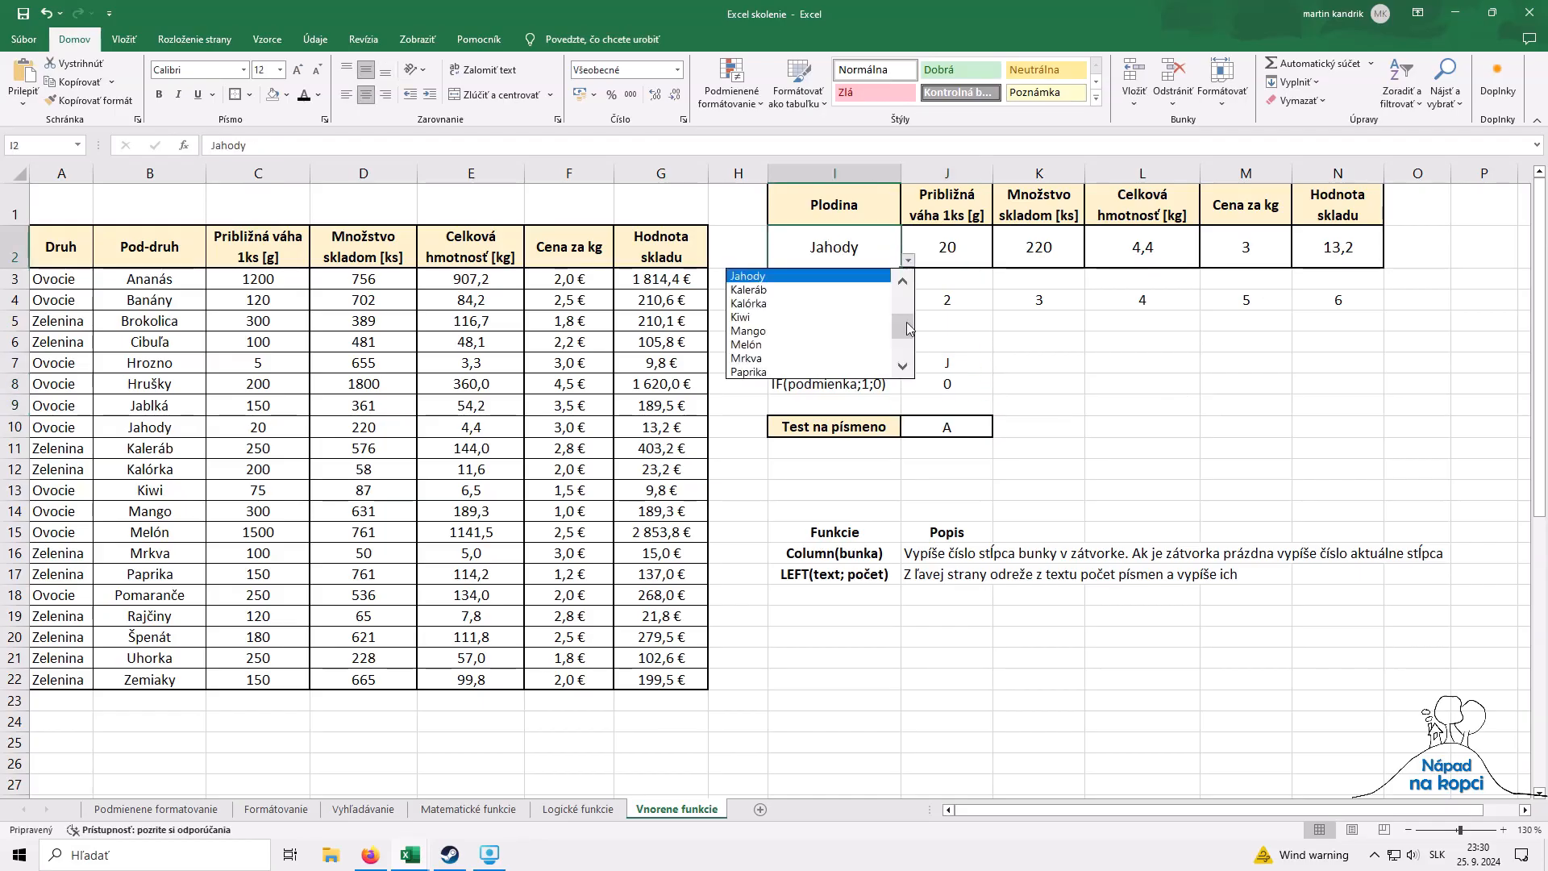
click(838, 277)
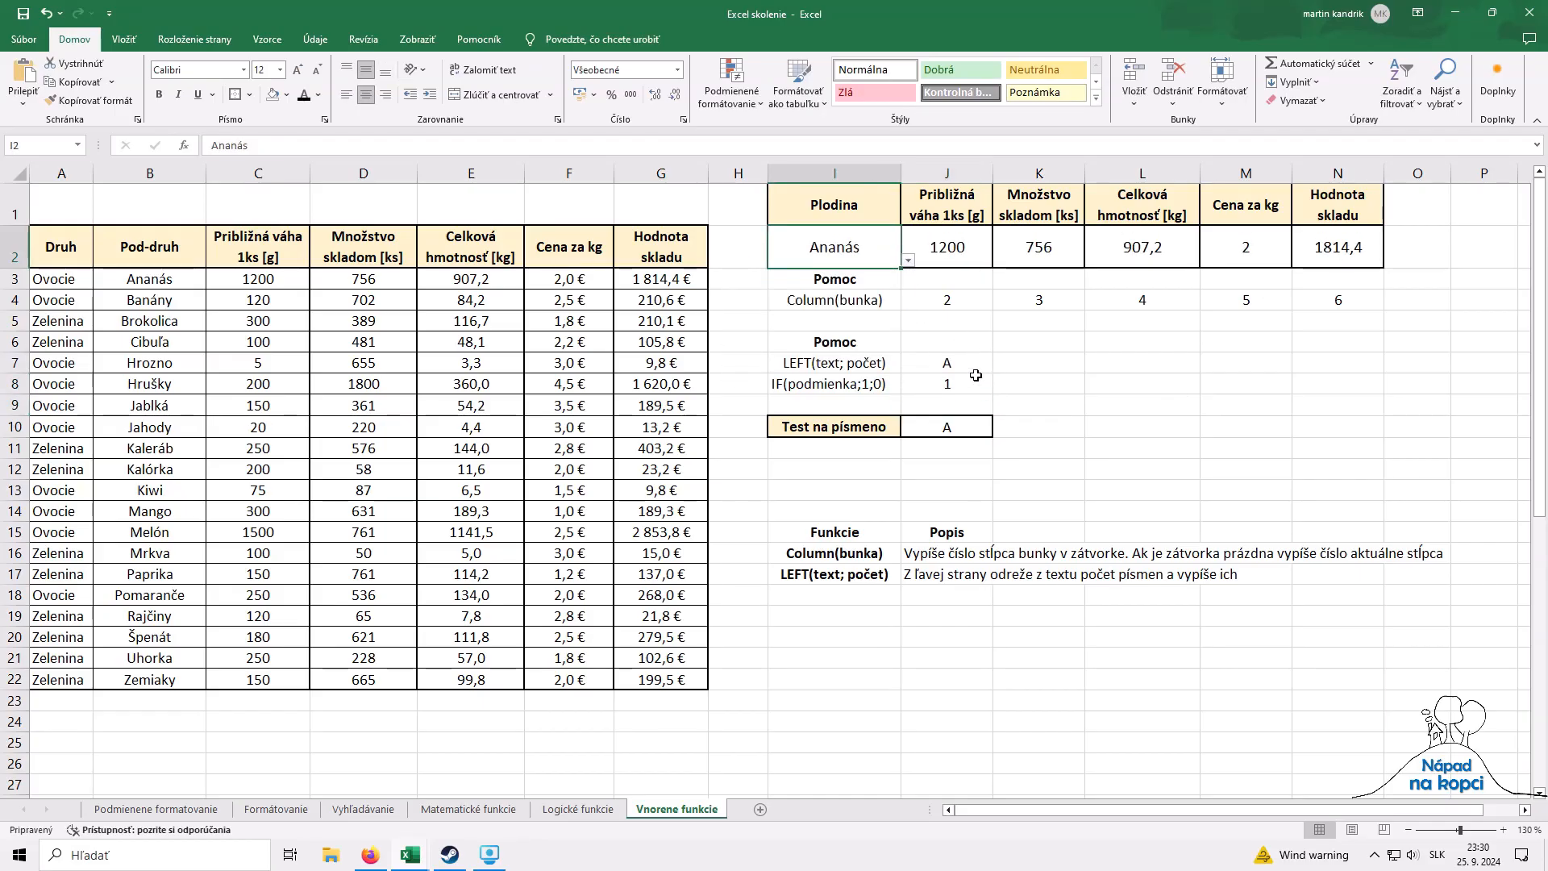
Step: Choose Cibuľa from the Plodina drop-down list in I2 and enter C as the test letter in J10
click(908, 260)
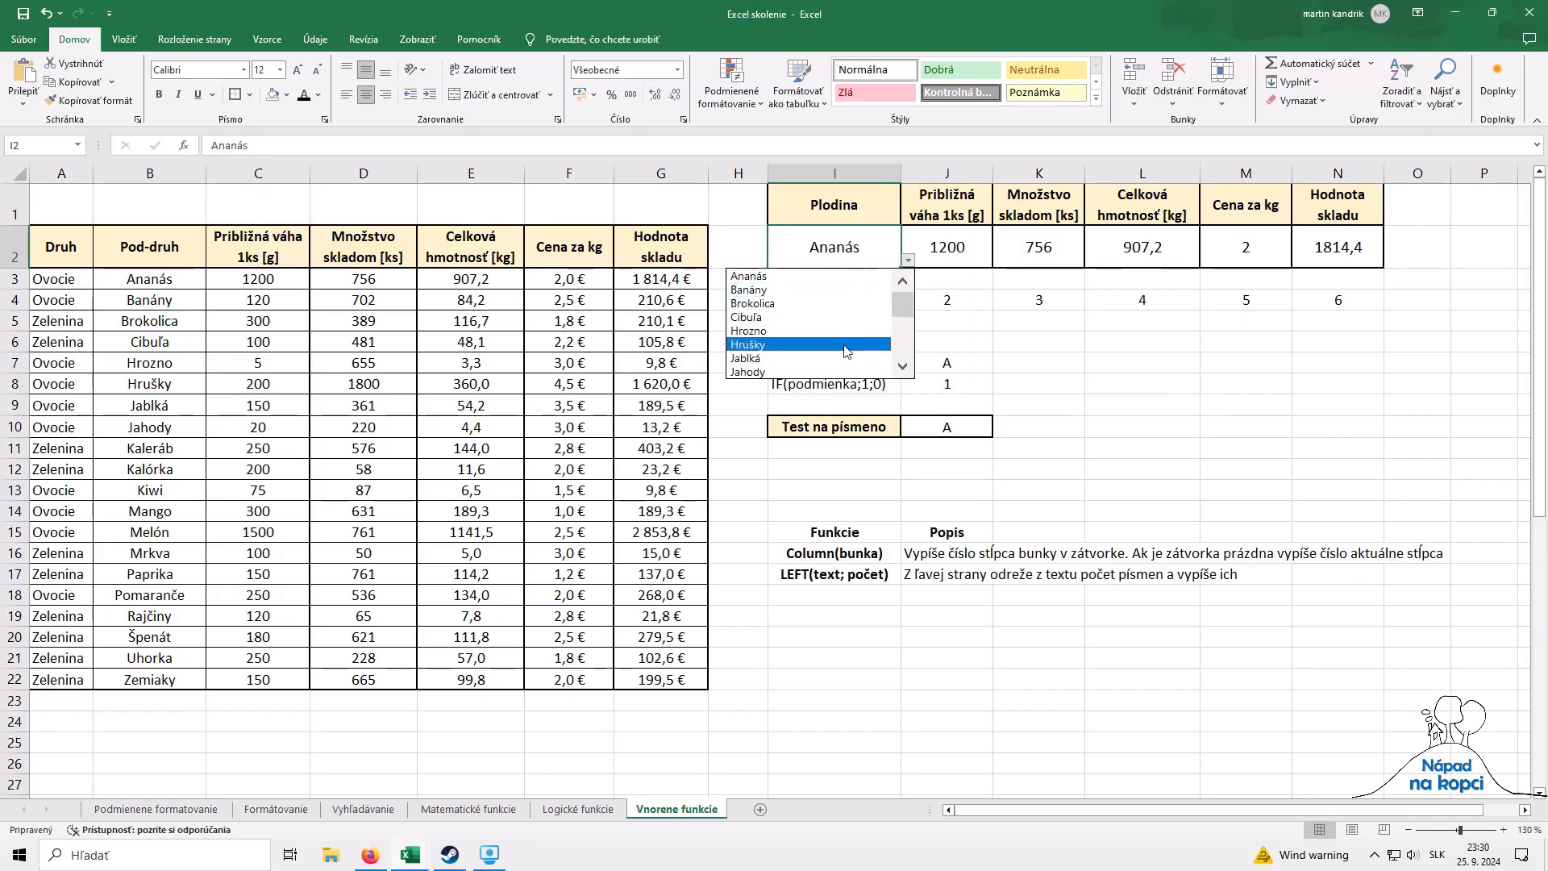
click(838, 317)
click(952, 428)
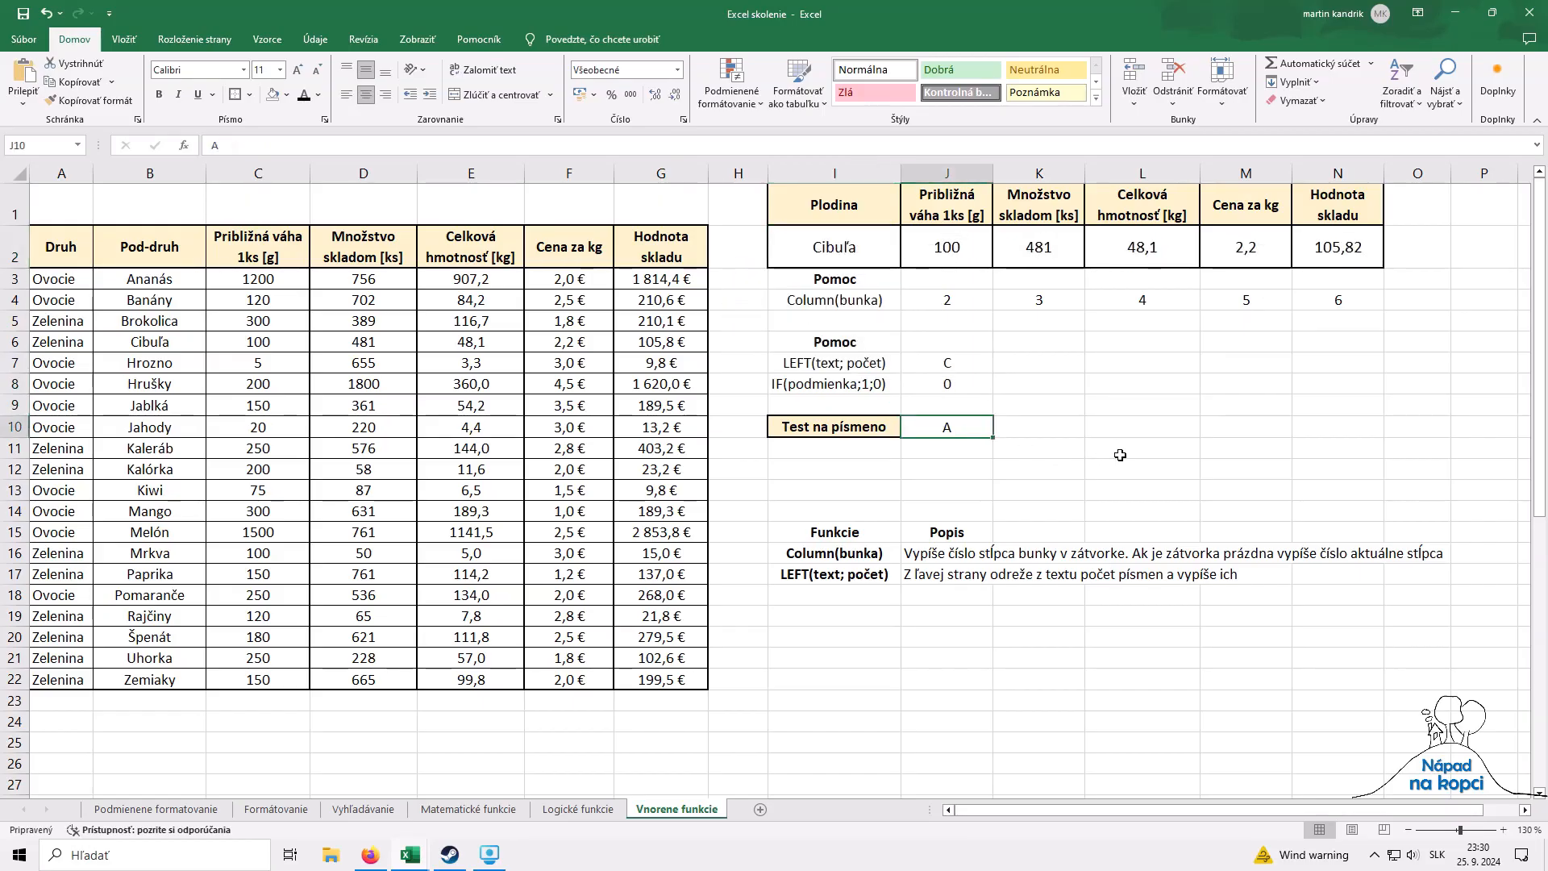
text(C)
key(Return)
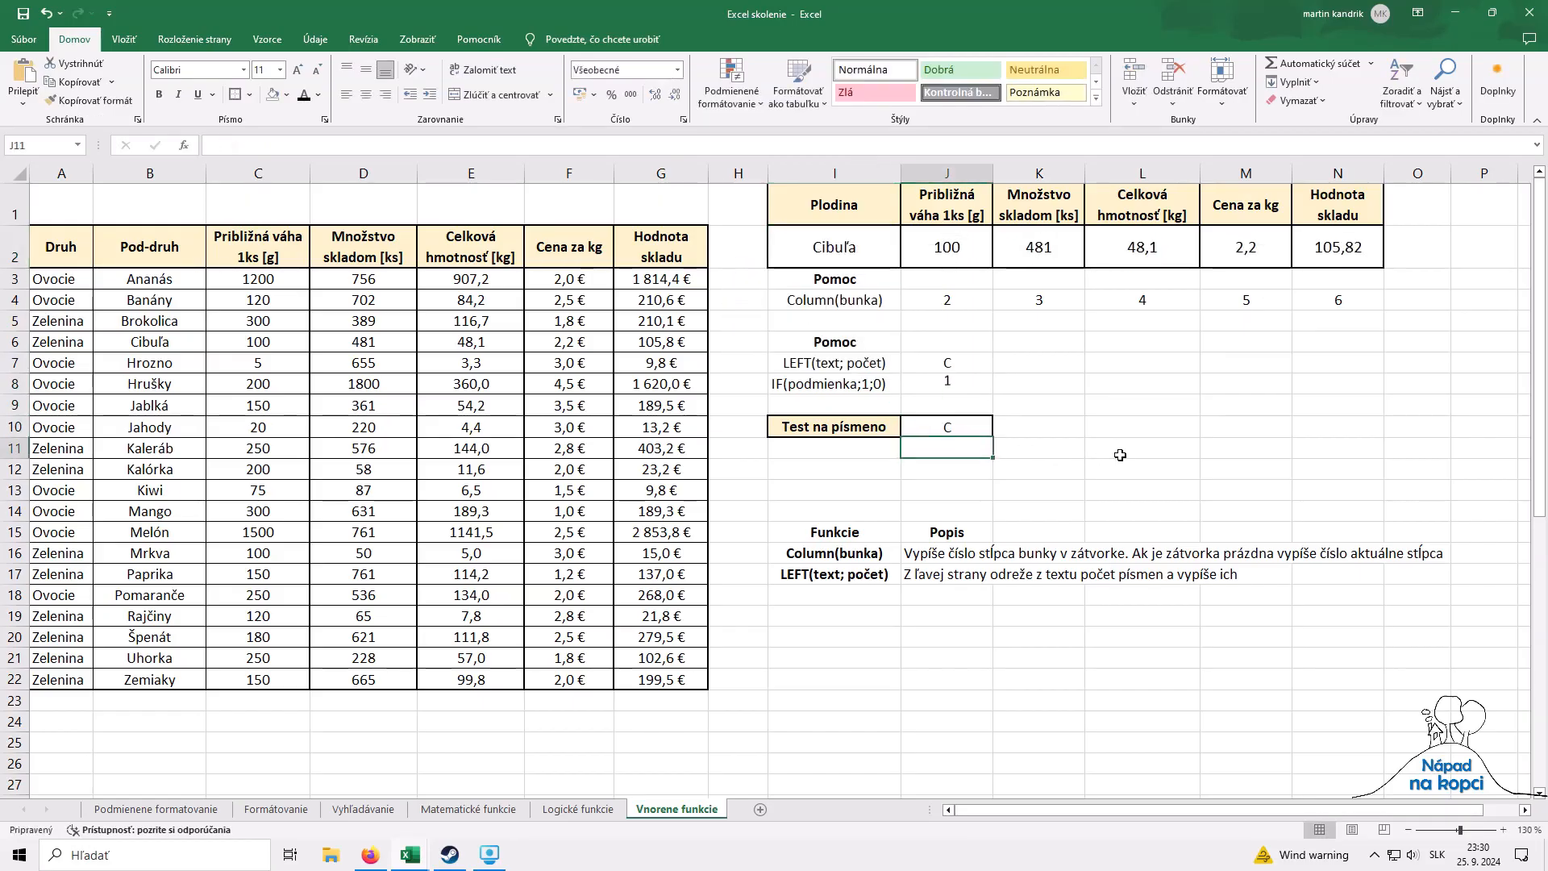
Step: Make the J10 reference absolute in the IF formula of helper cell J8, giving =IF(J7=$J$10;1;0)
click(972, 386)
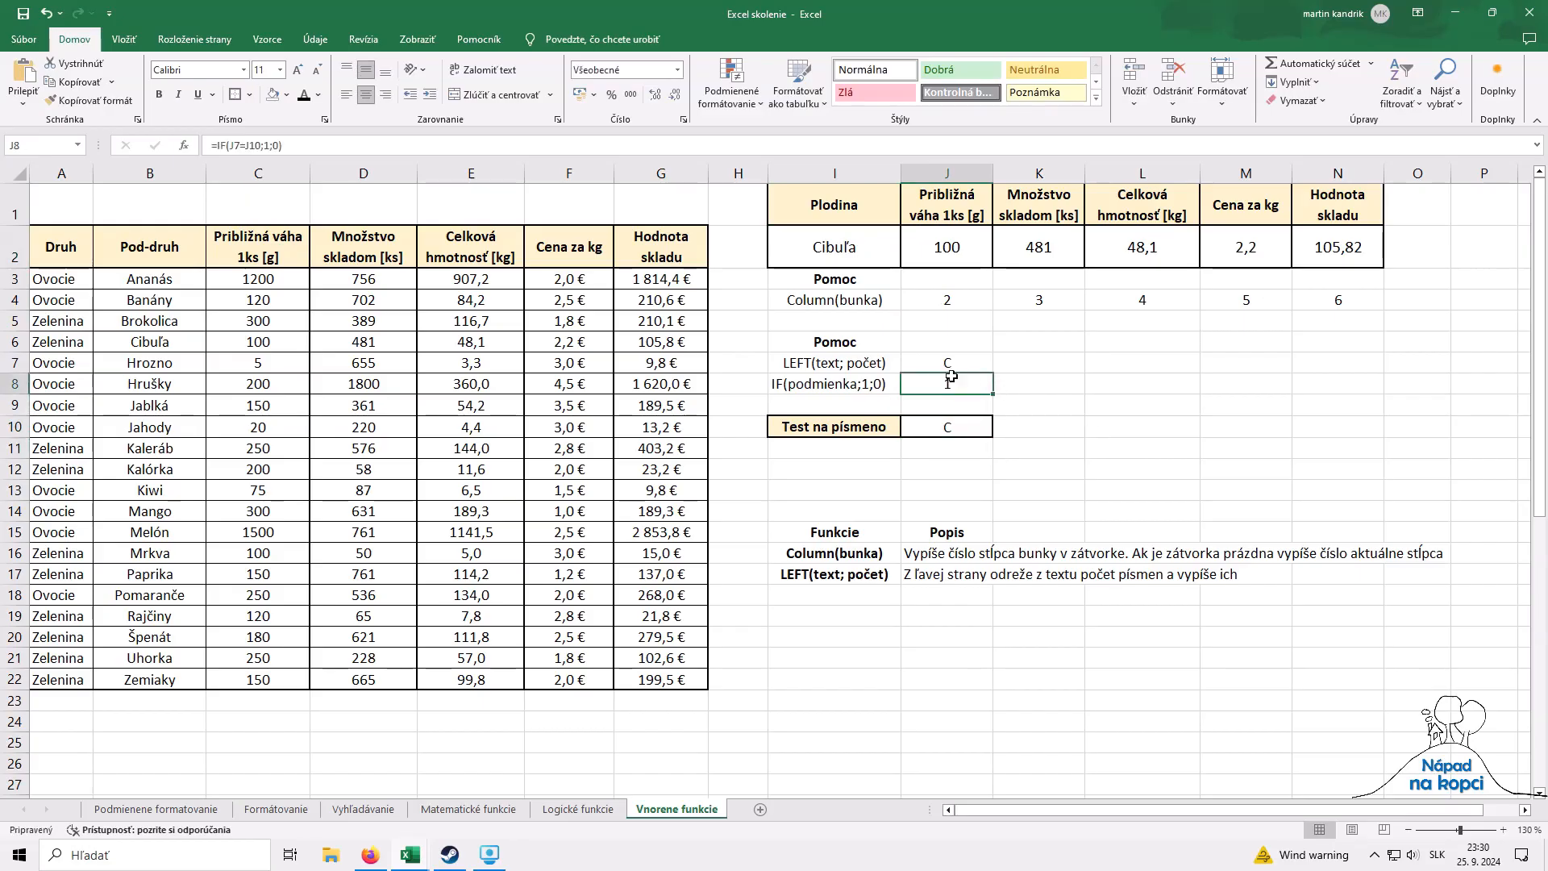
double_click(970, 391)
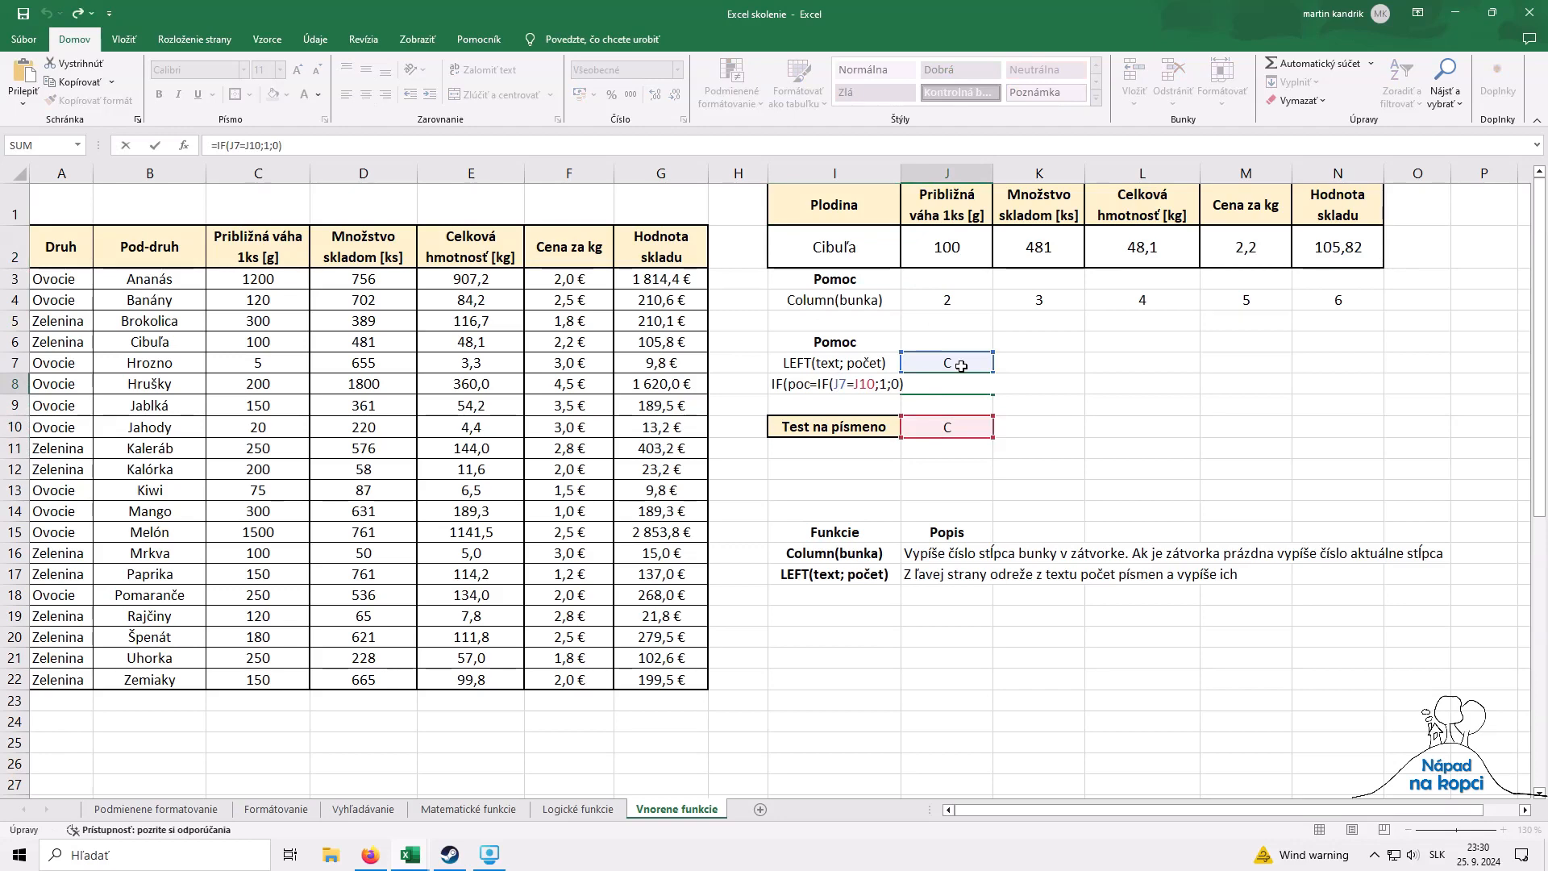
key(Left)
key(Left)
key(Left)
key(Left)
key(Left)
key(F4)
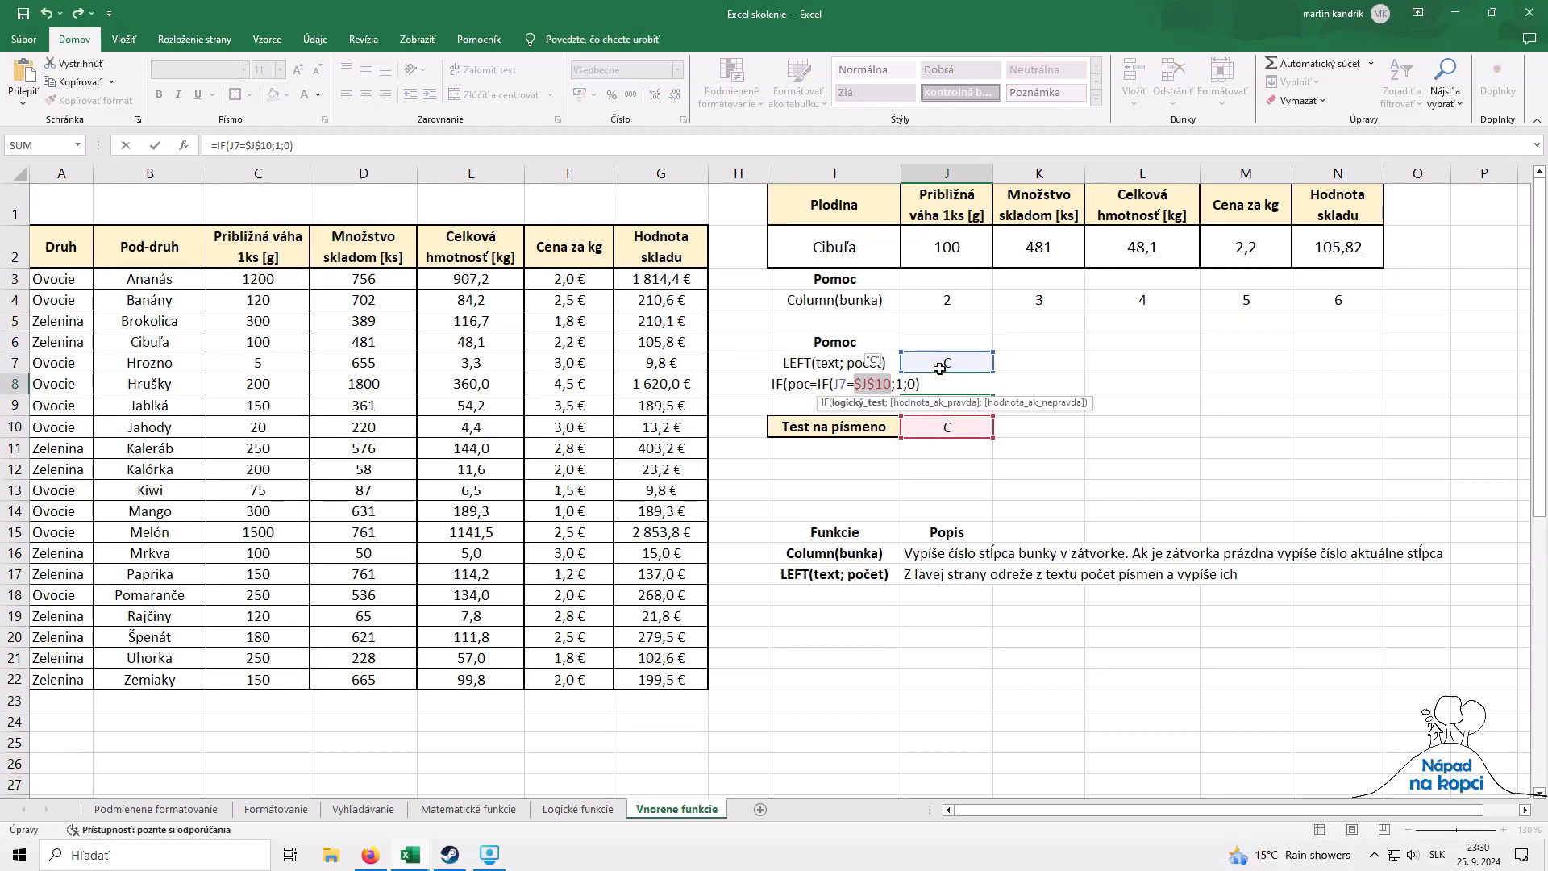
key(Return)
Step: Copy LEFT($I$2;1) from J7 and nest it in place of J7 in the IF formula of helper cell J8
double_click(941, 367)
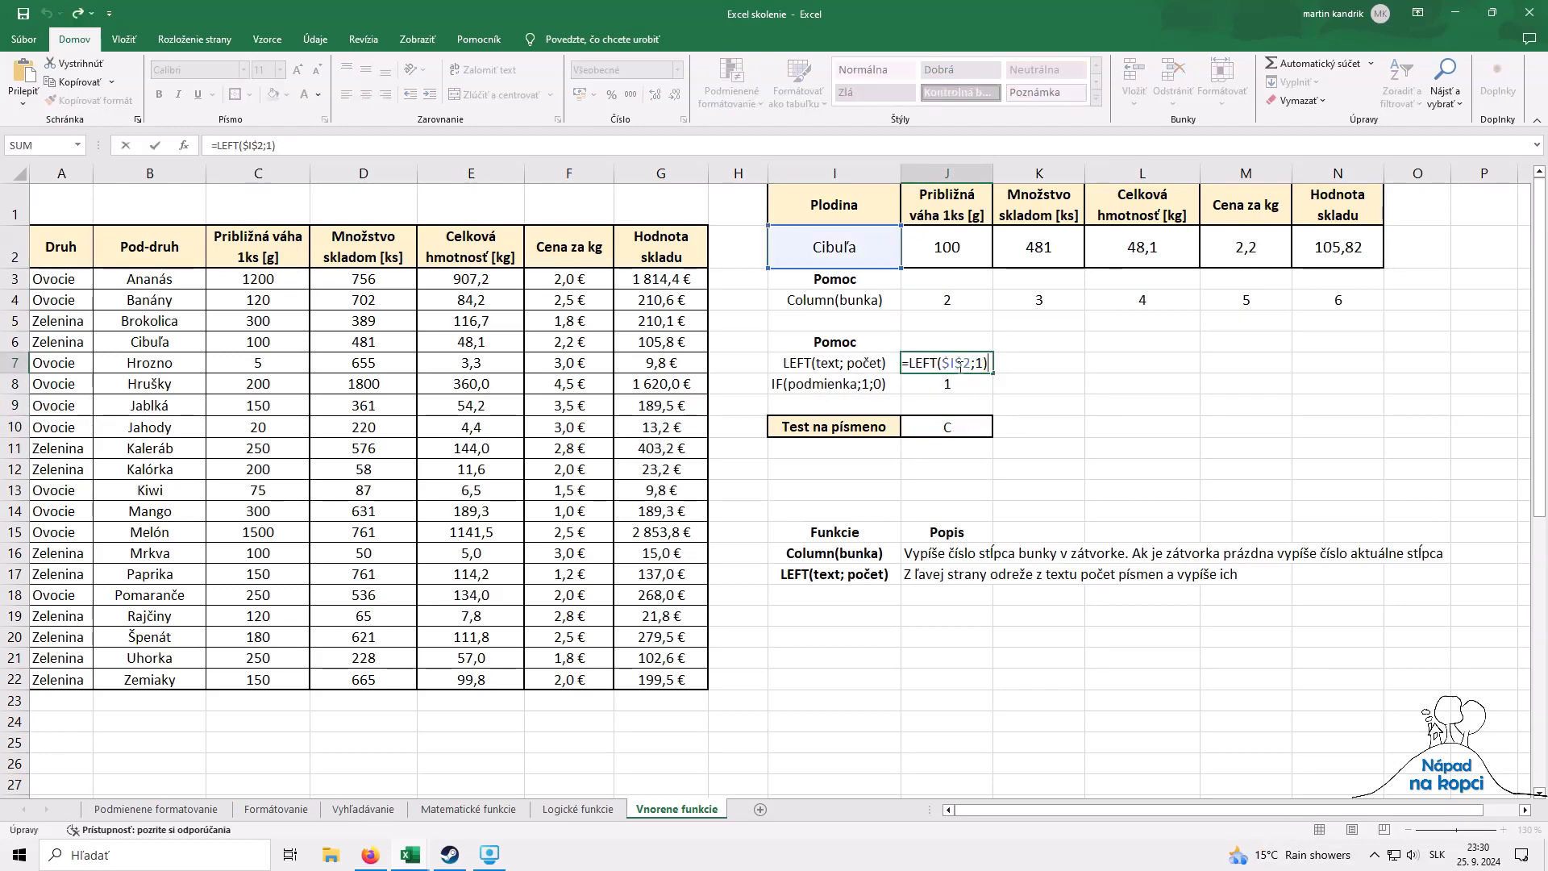
drag(909, 361, 1054, 357)
key(ctrl+c)
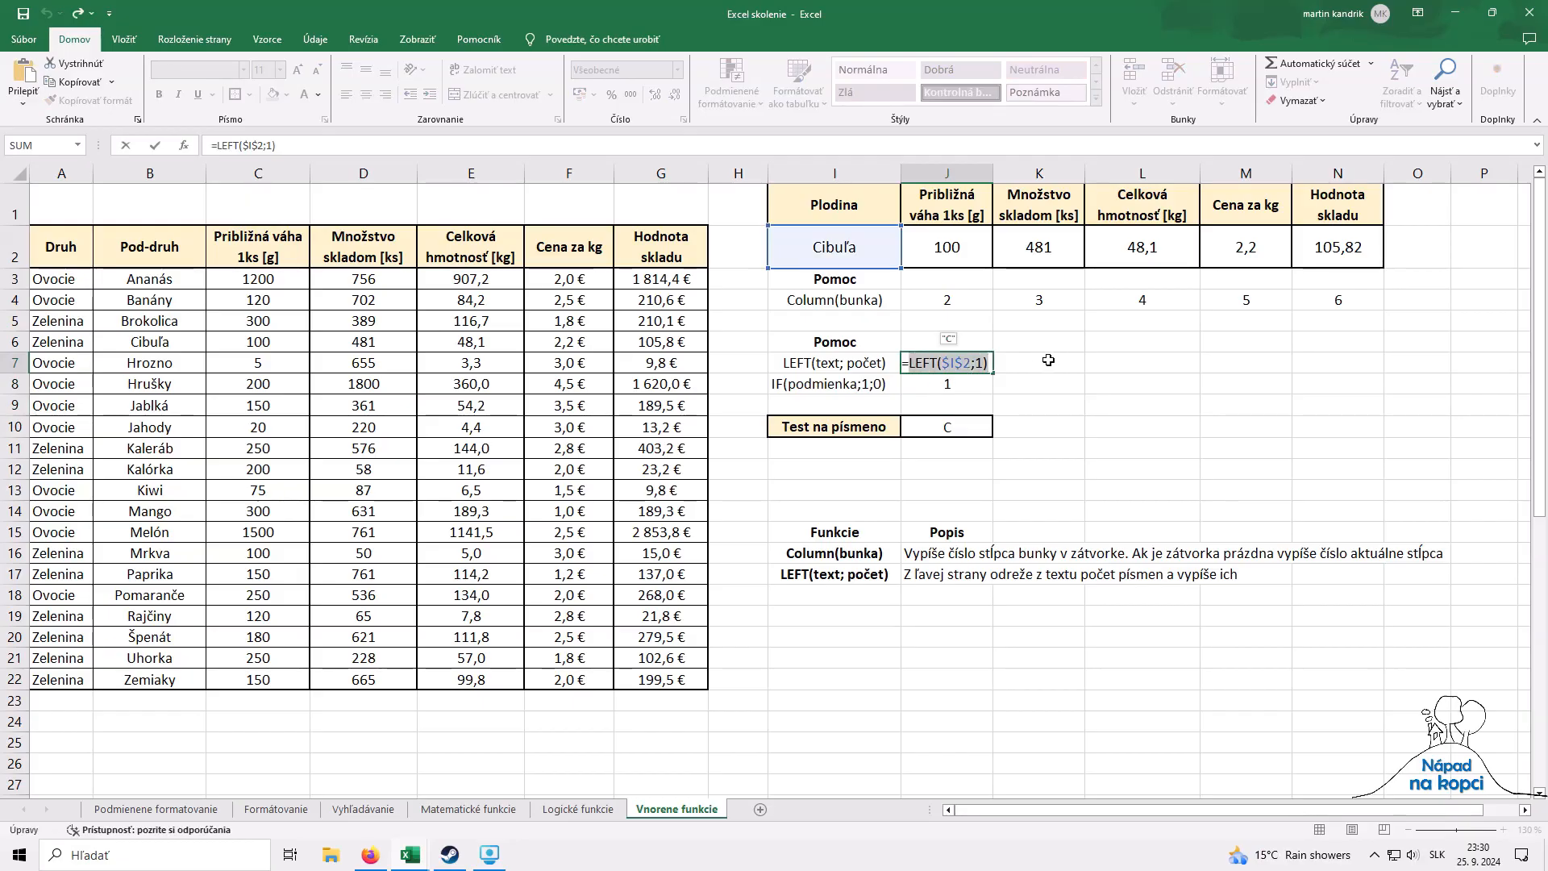
key(Return)
double_click(967, 383)
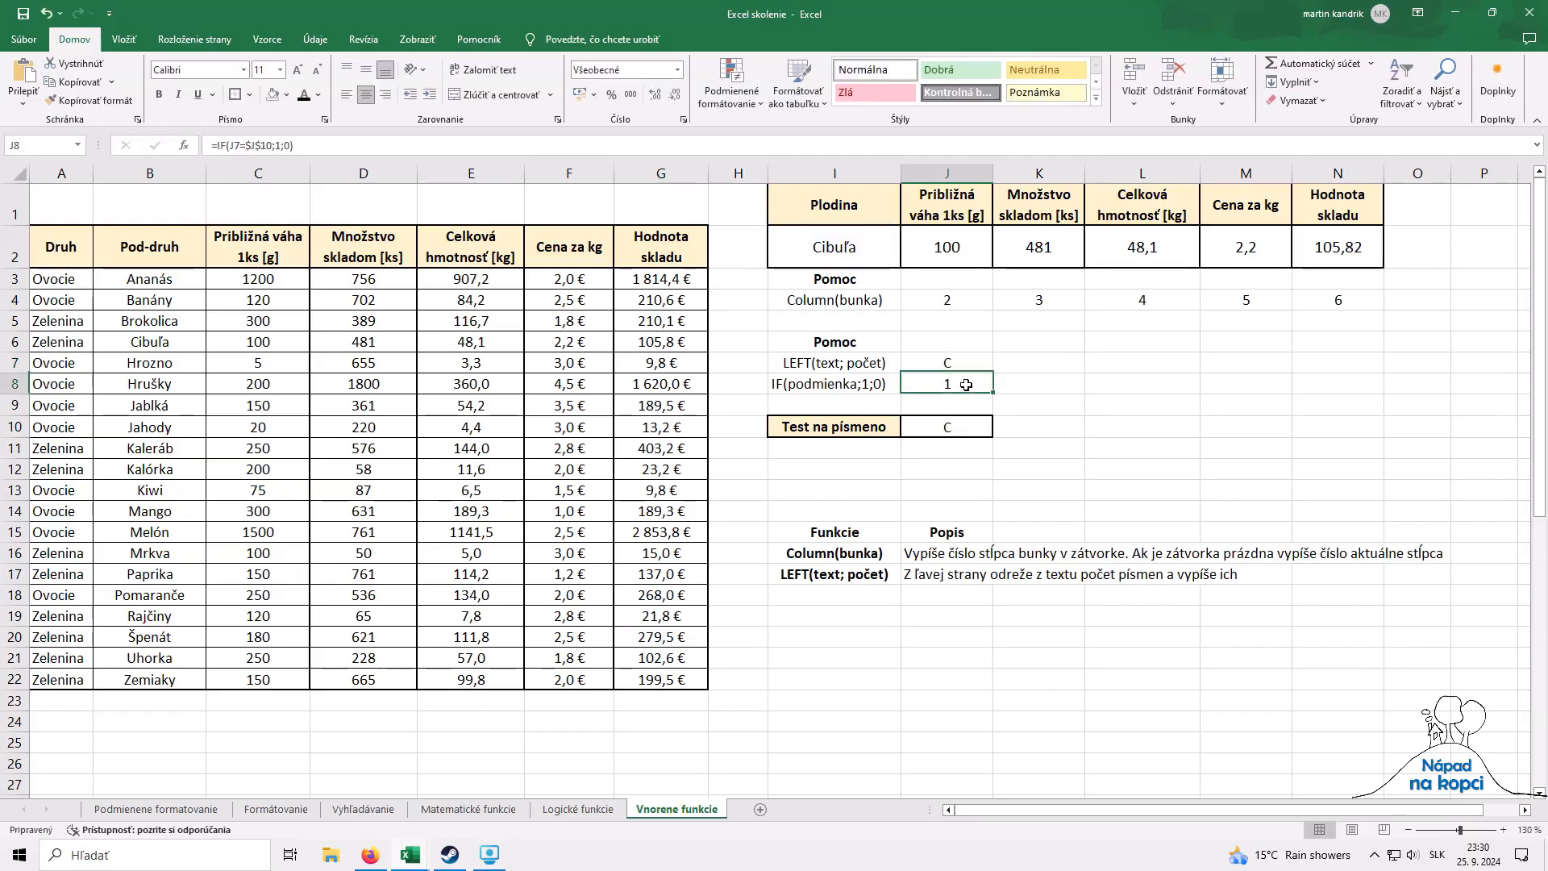
double_click(839, 384)
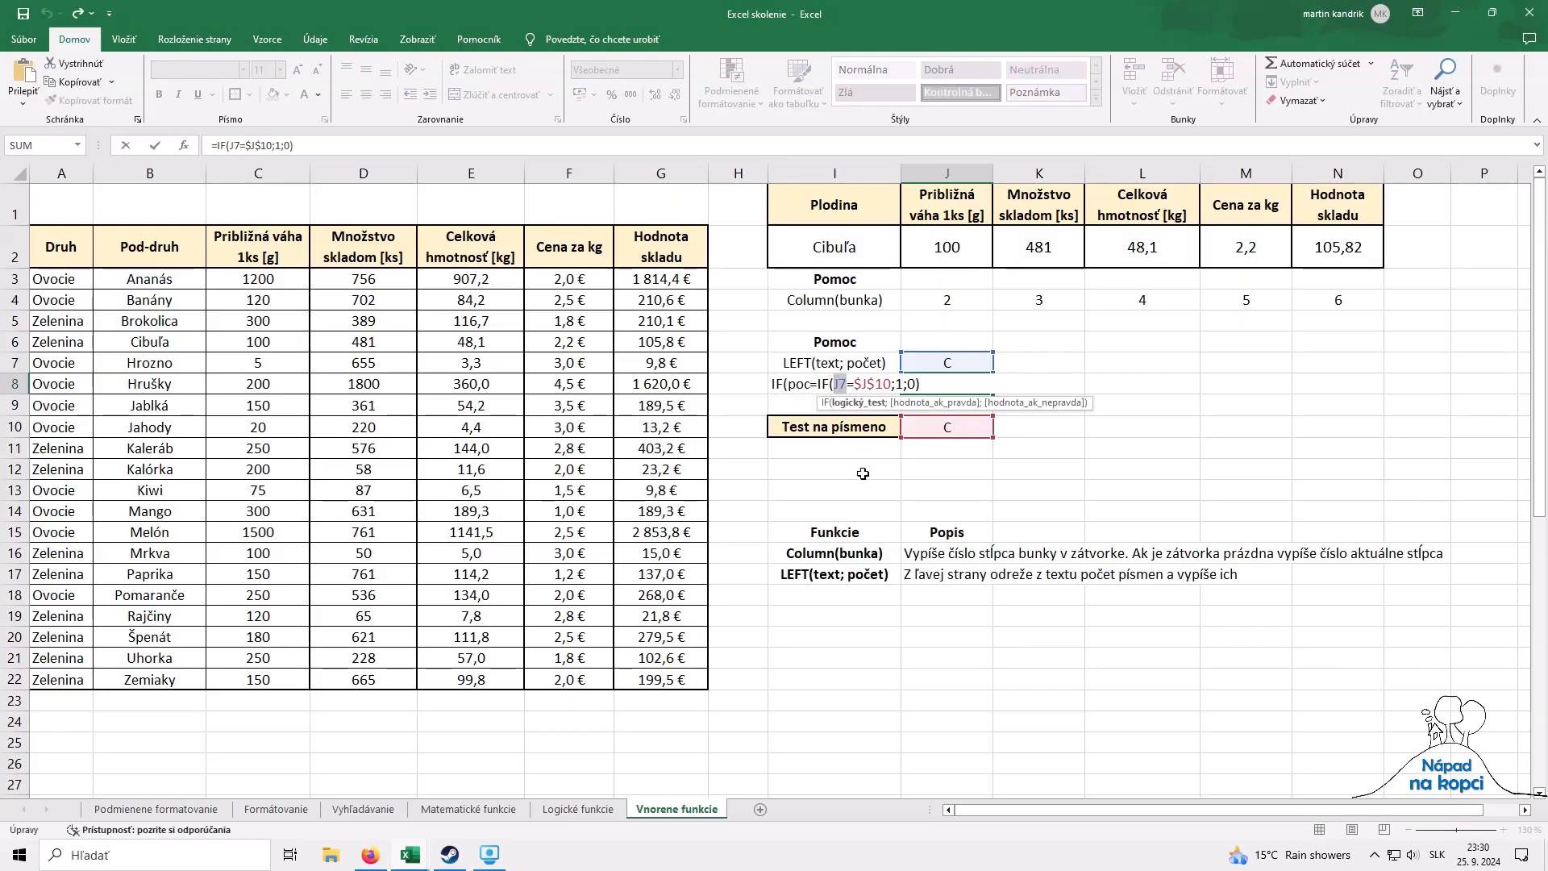
key(ctrl+v)
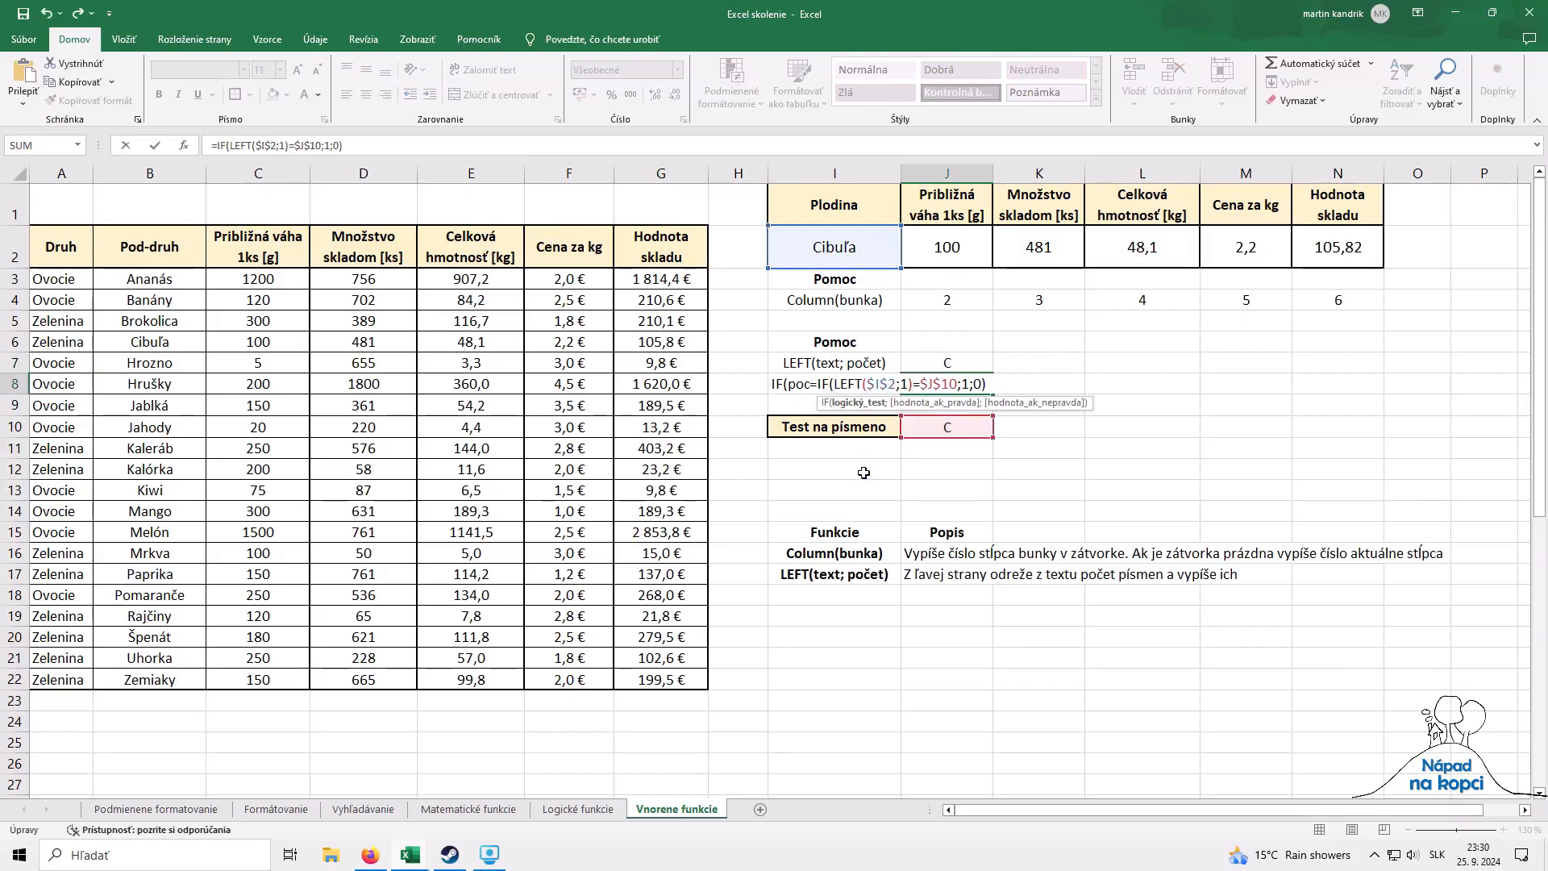
key(Return)
Step: Copy the complete nested IF and LEFT formula text from helper cell J8, leaving the cell unedited
click(967, 385)
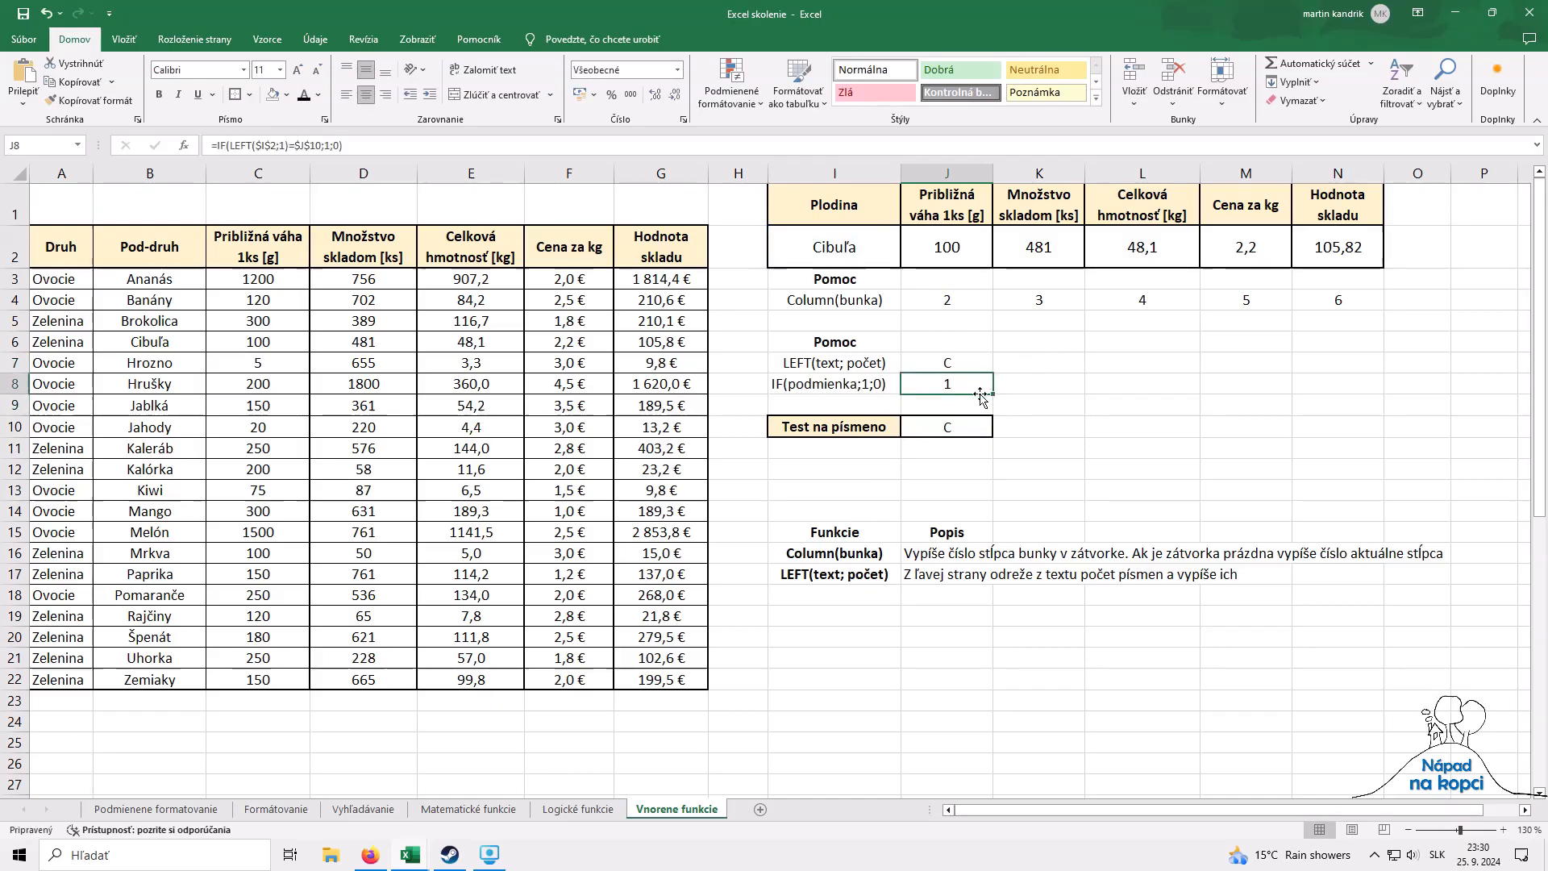
key(F2)
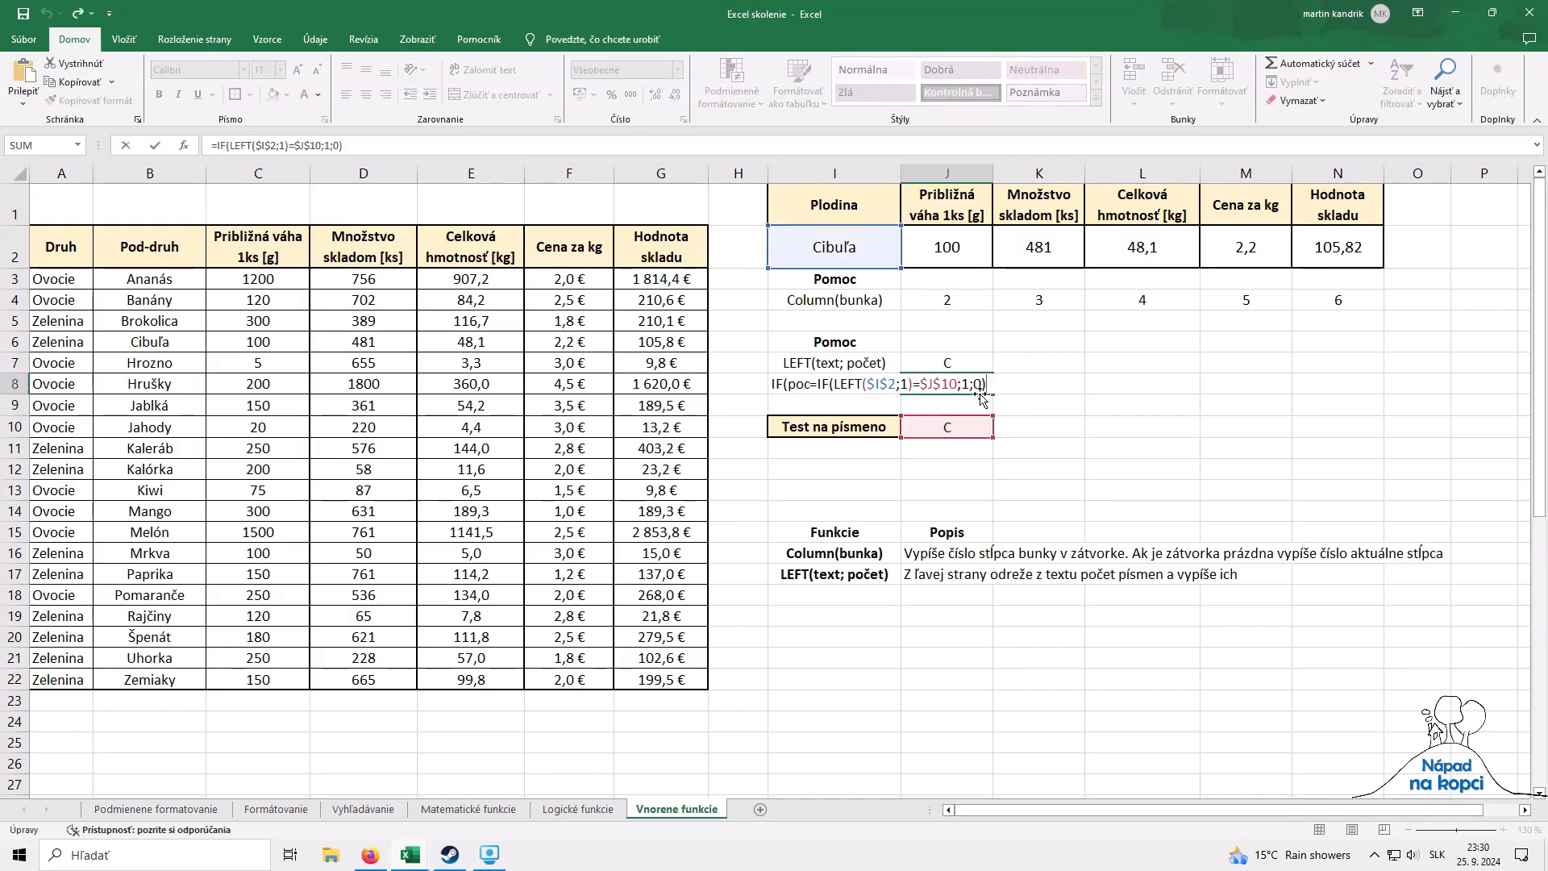
drag(982, 396, 808, 385)
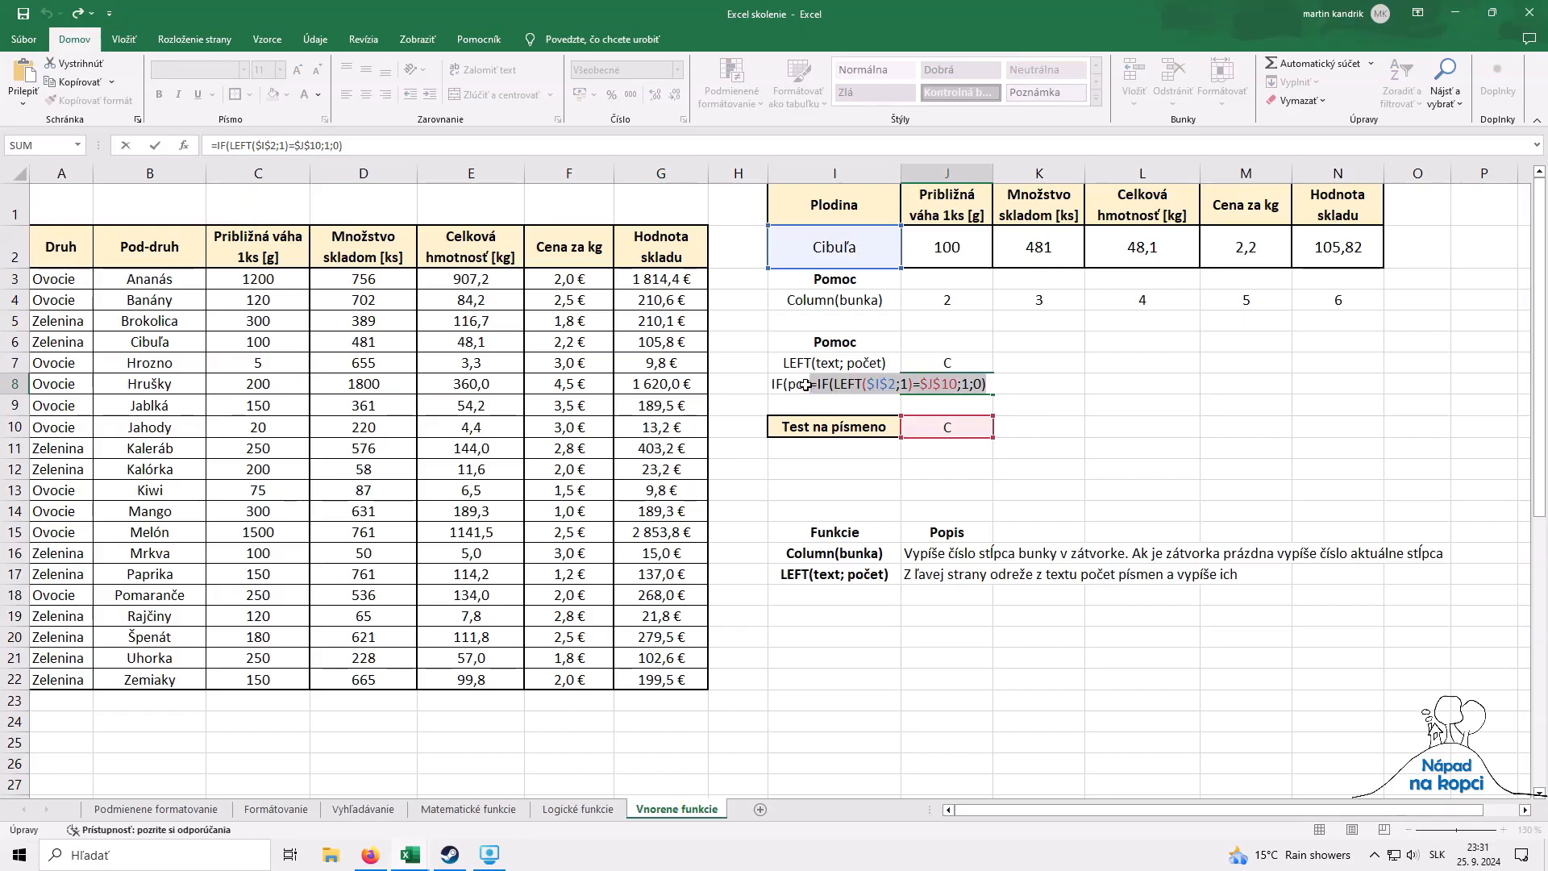
key(Escape)
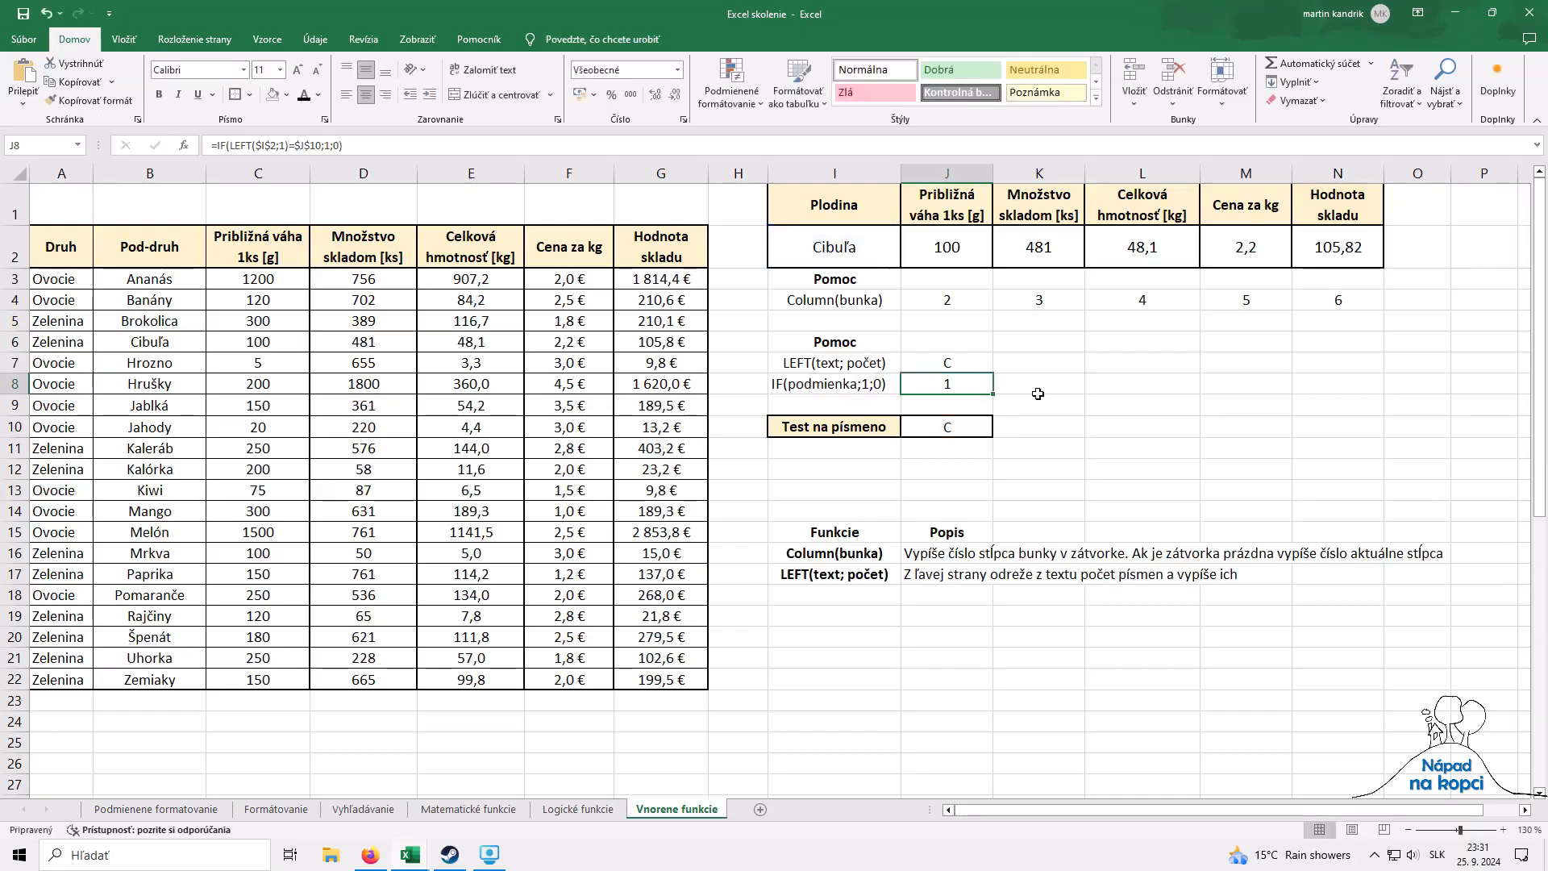
Step: Start a formula-based conditional formatting rule for I2 with the formula =IF(LEFT($I$2;1)=$J$10;1;0)
click(873, 252)
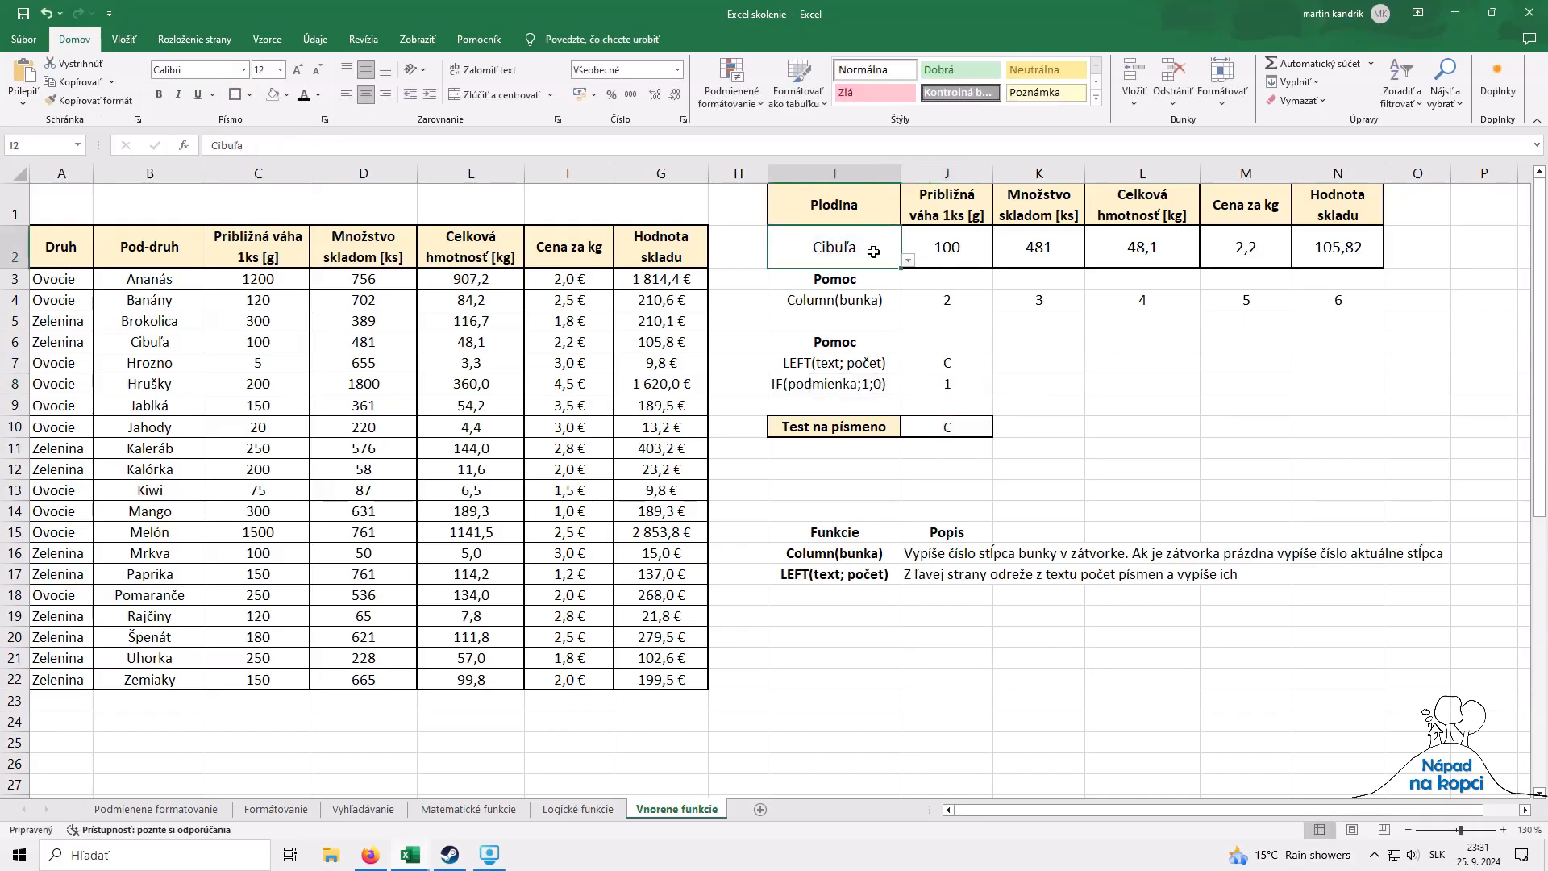
click(732, 84)
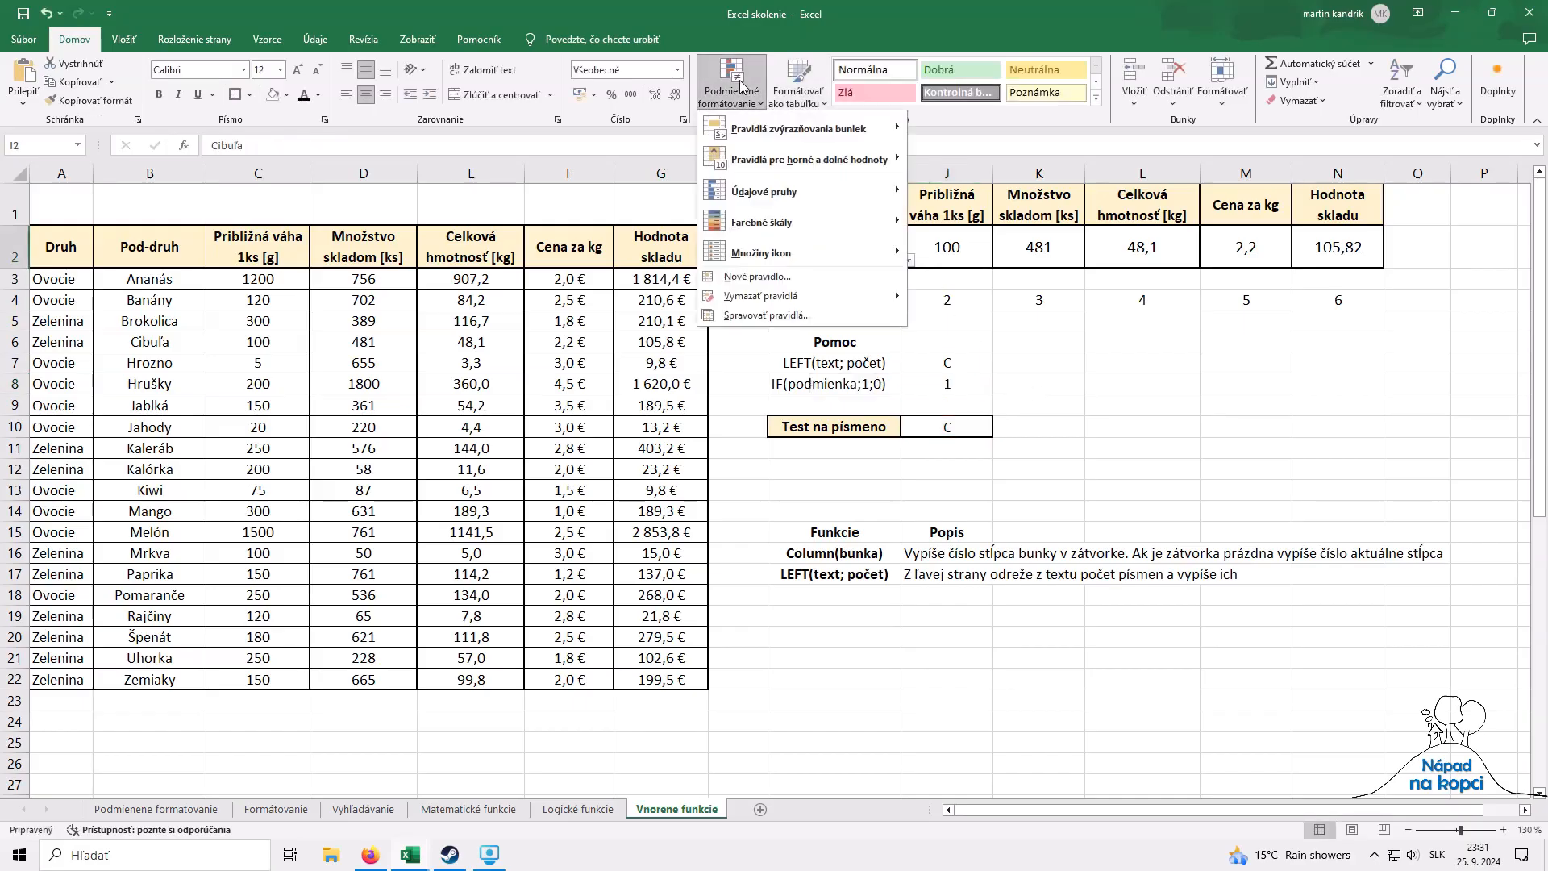
click(855, 278)
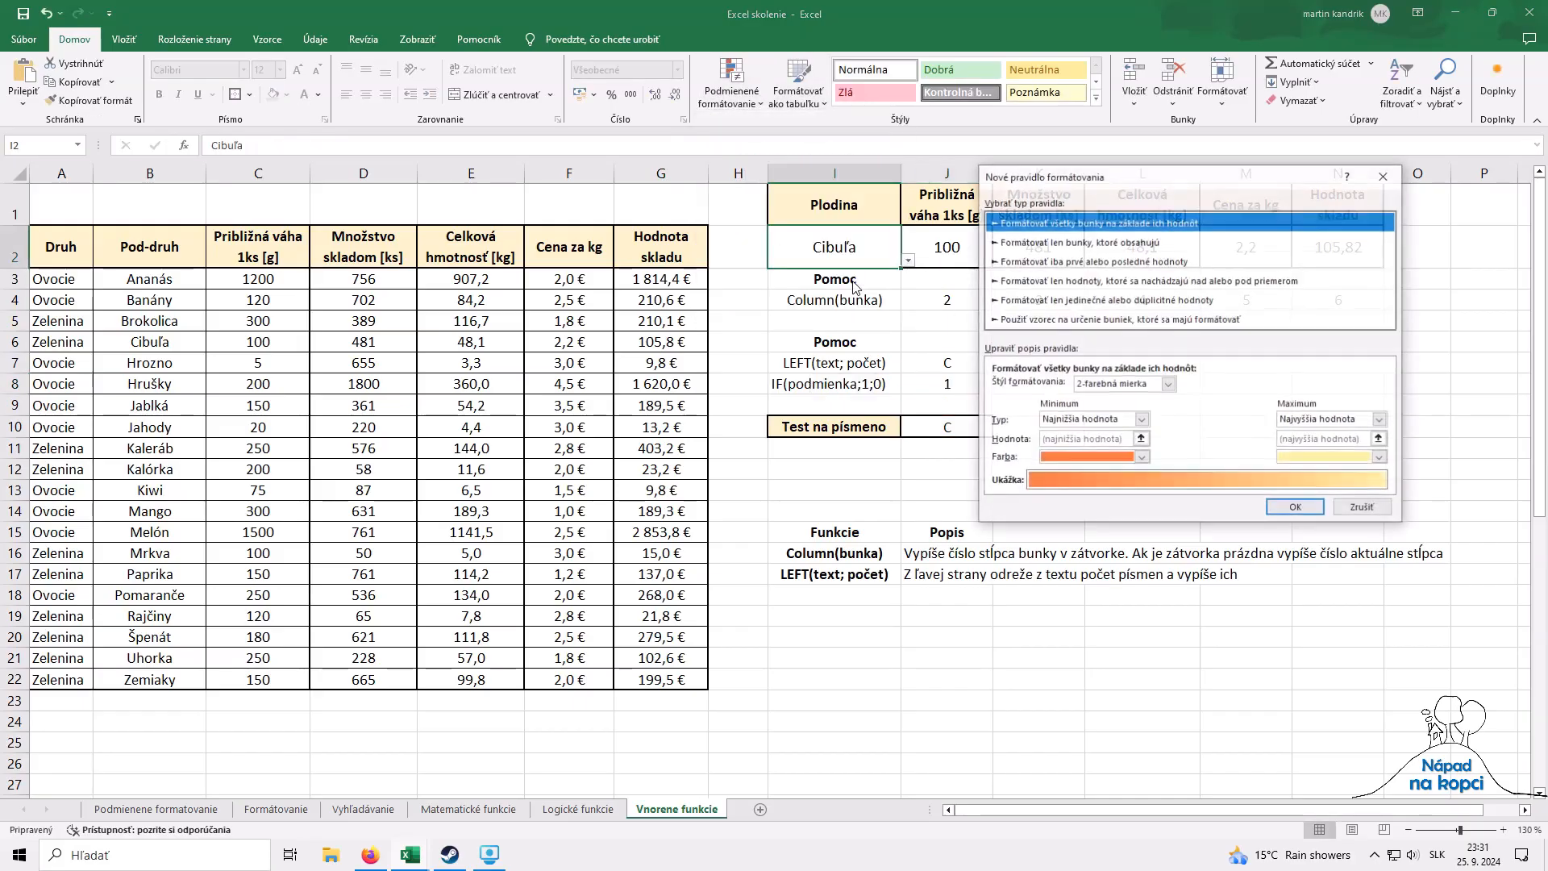
click(1085, 320)
click(1067, 384)
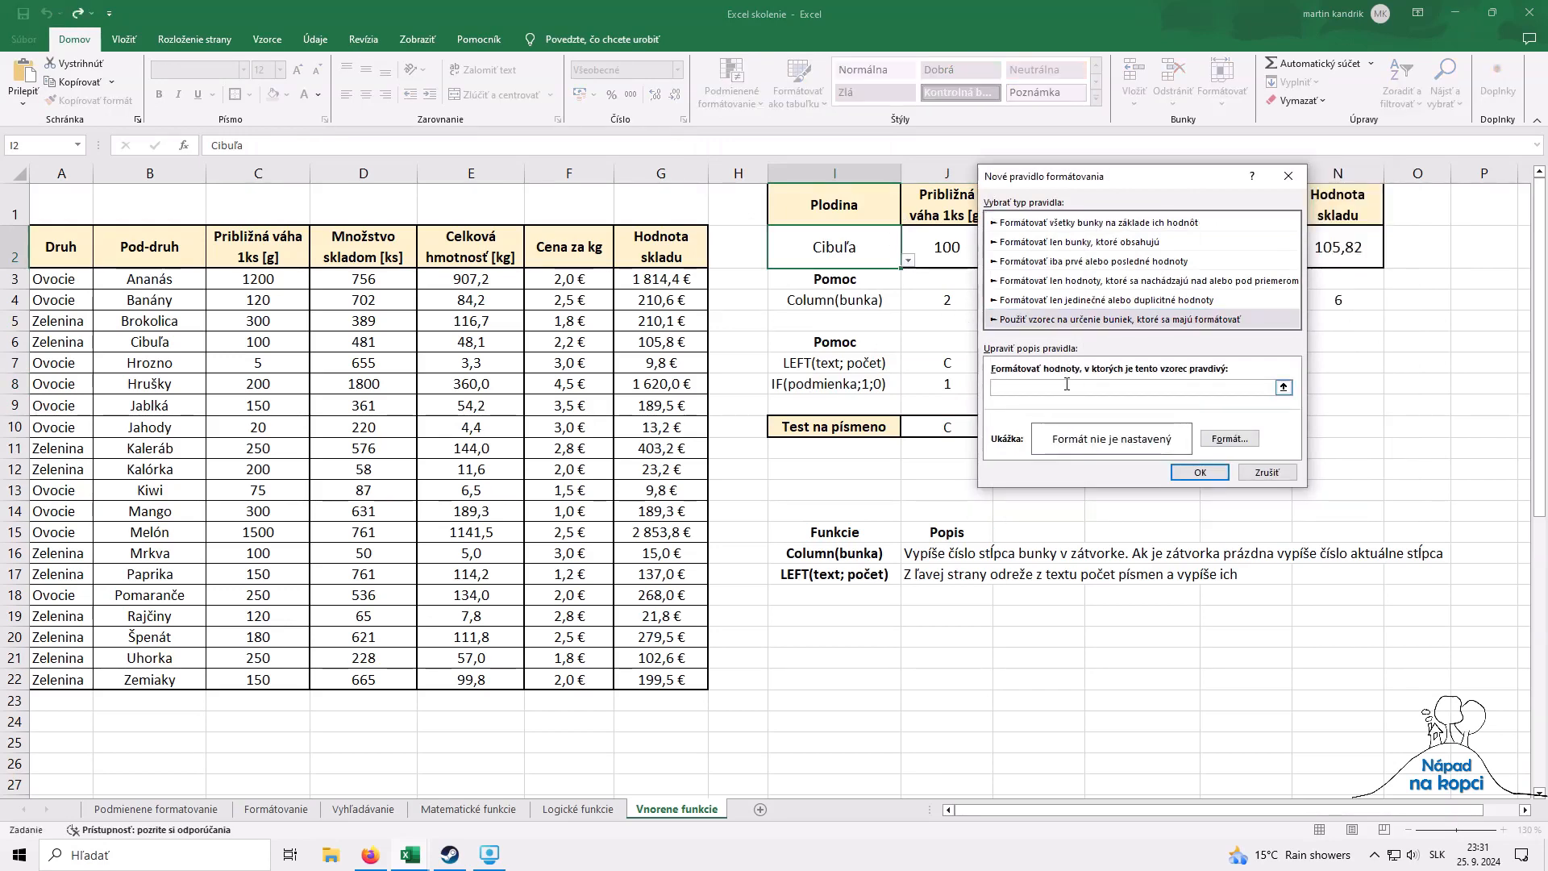
text(=IF(LEFT($I$2;1)=$J$10;1;0))
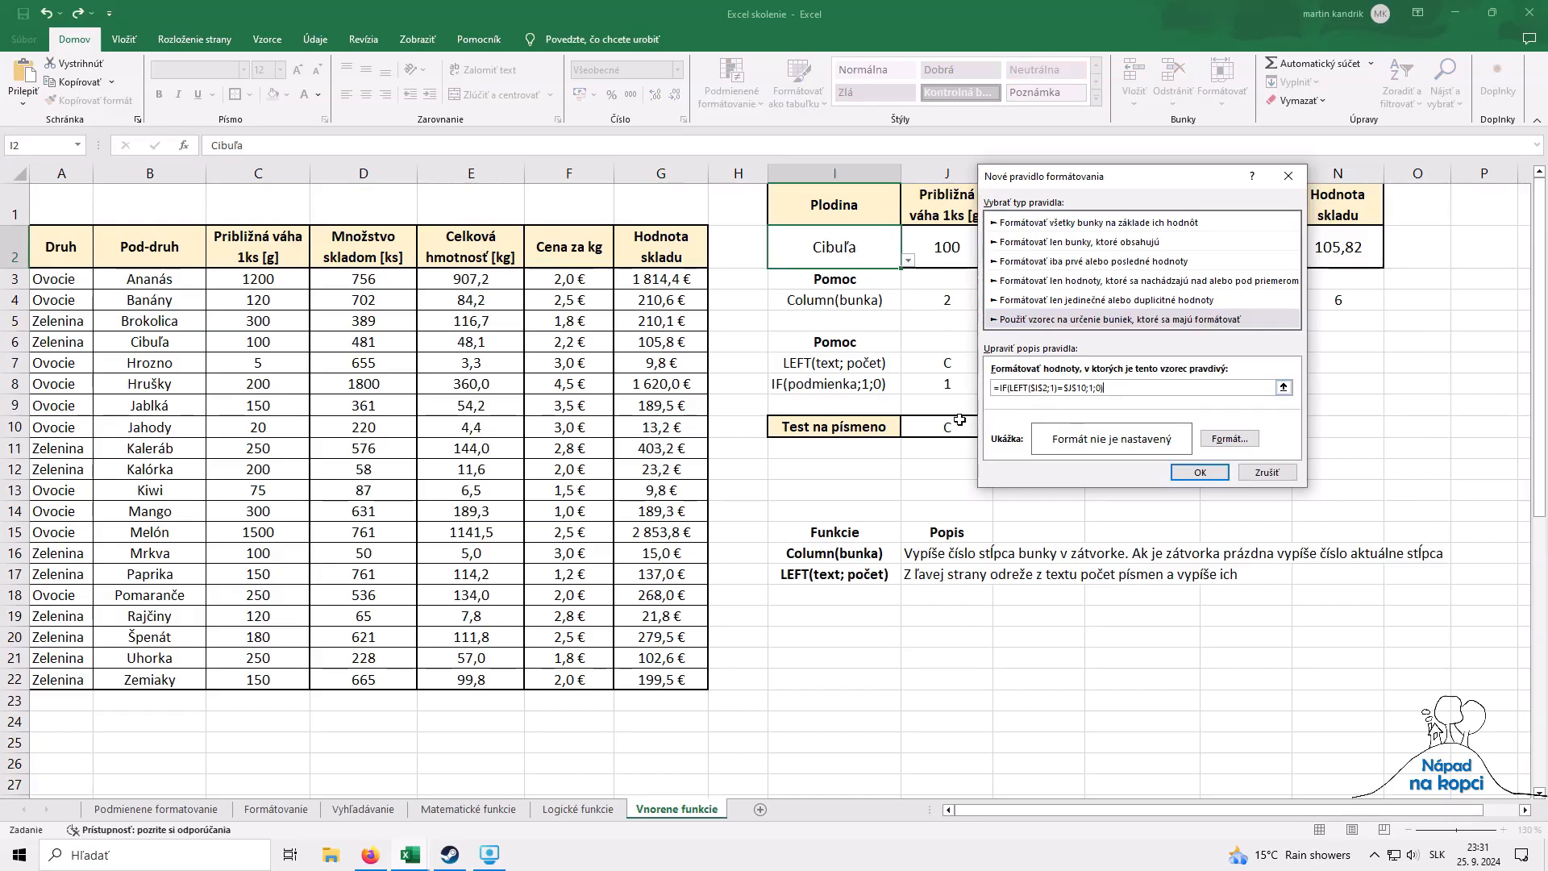
Step: Give the conditional formatting rule a light green background fill and apply it to I2
click(1229, 439)
click(1150, 242)
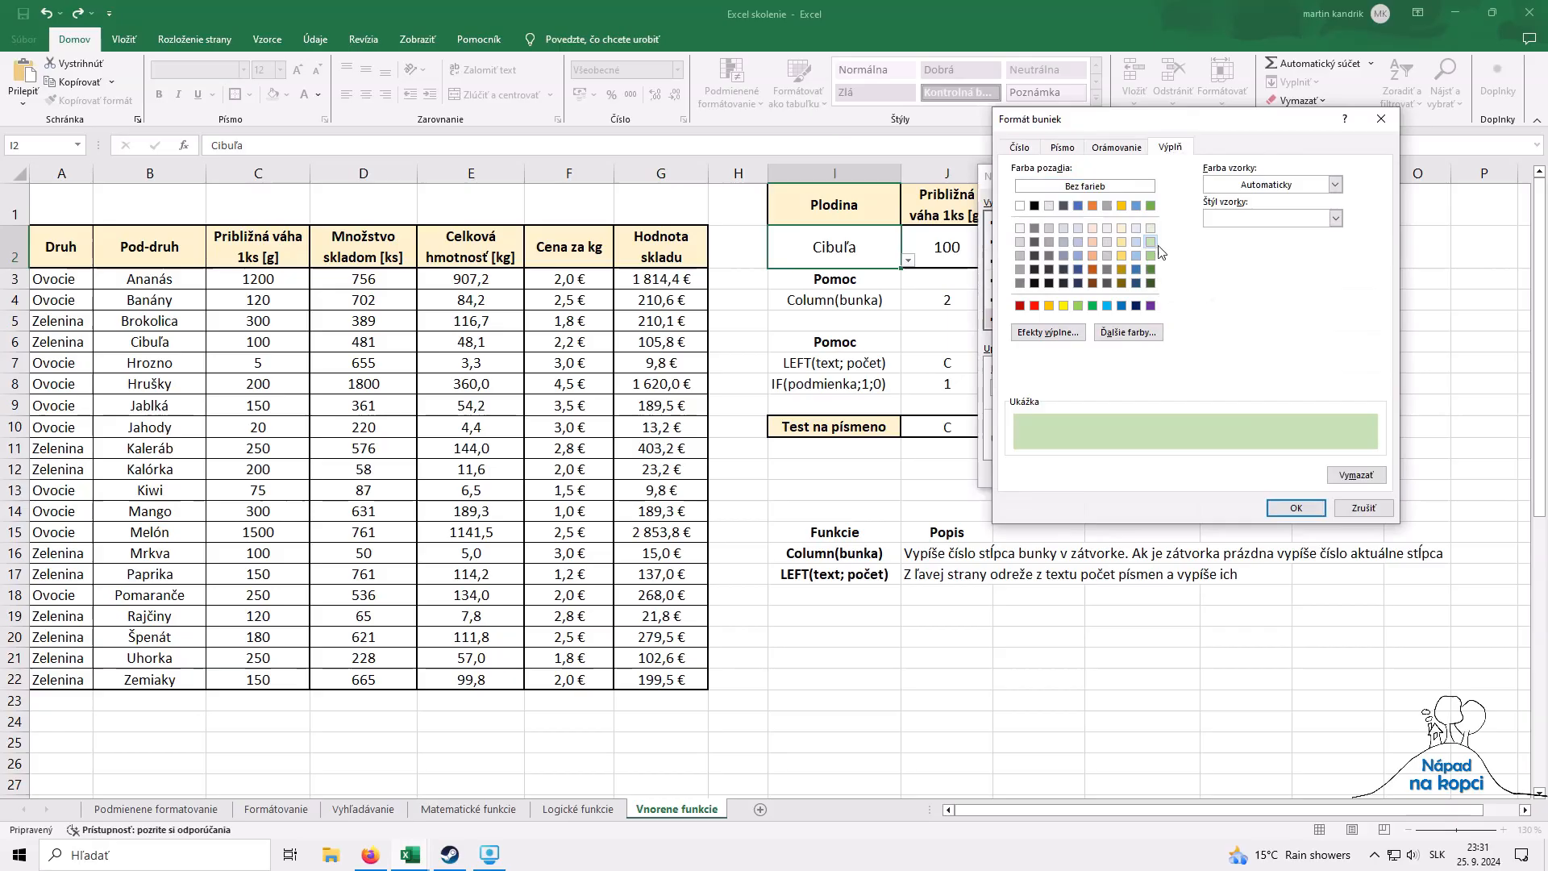
click(1295, 508)
click(1209, 478)
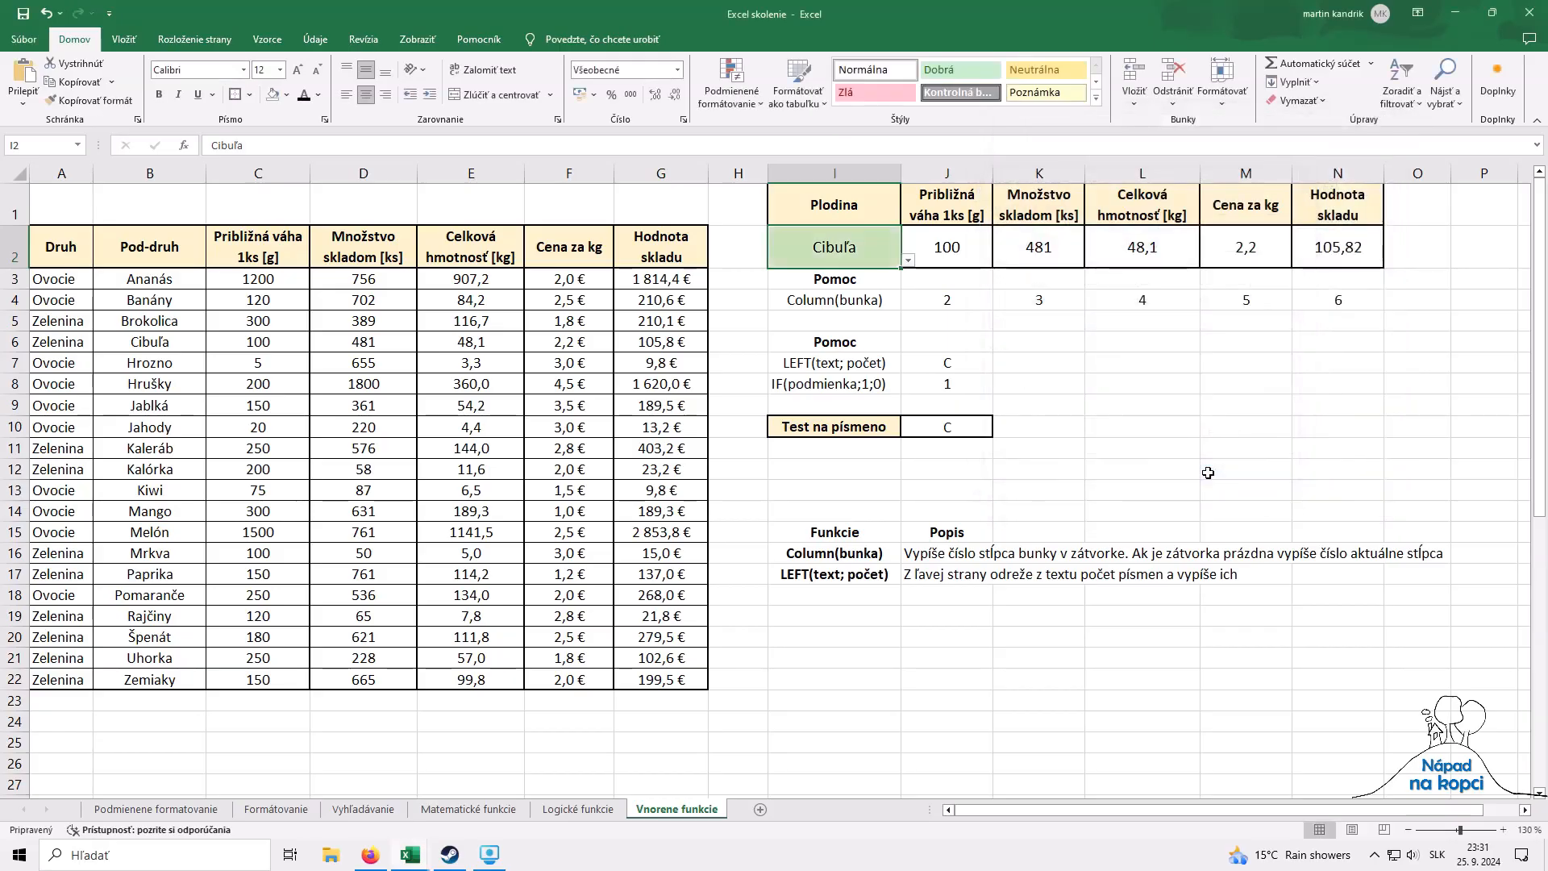
Step: Test the rule by choosing Jahody from the Plodina list in I2 and entering J as the test letter in J10
click(909, 260)
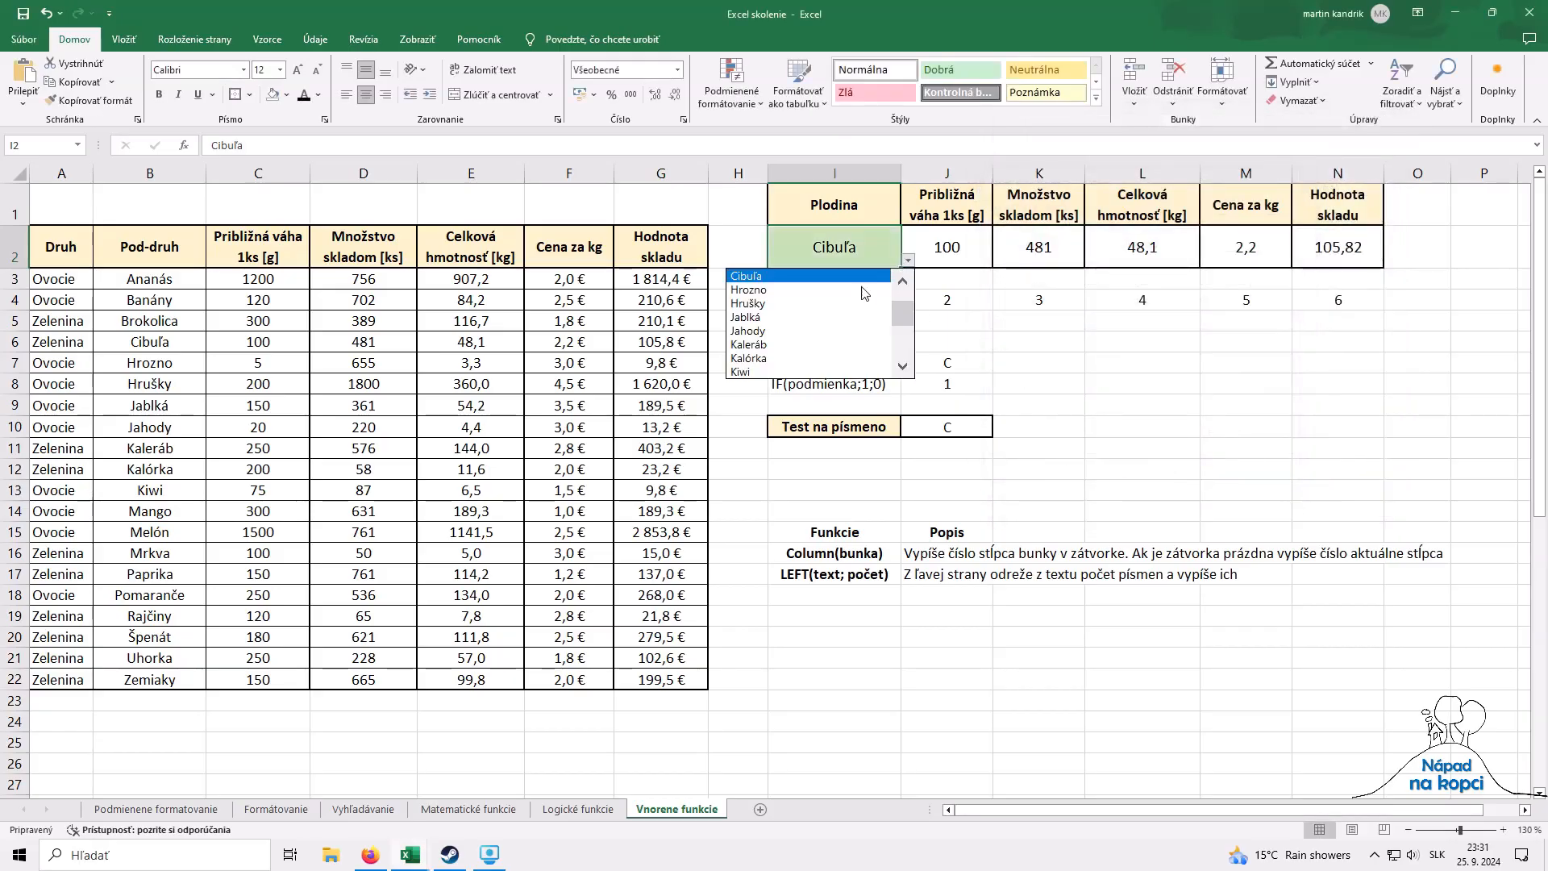
click(861, 333)
click(959, 429)
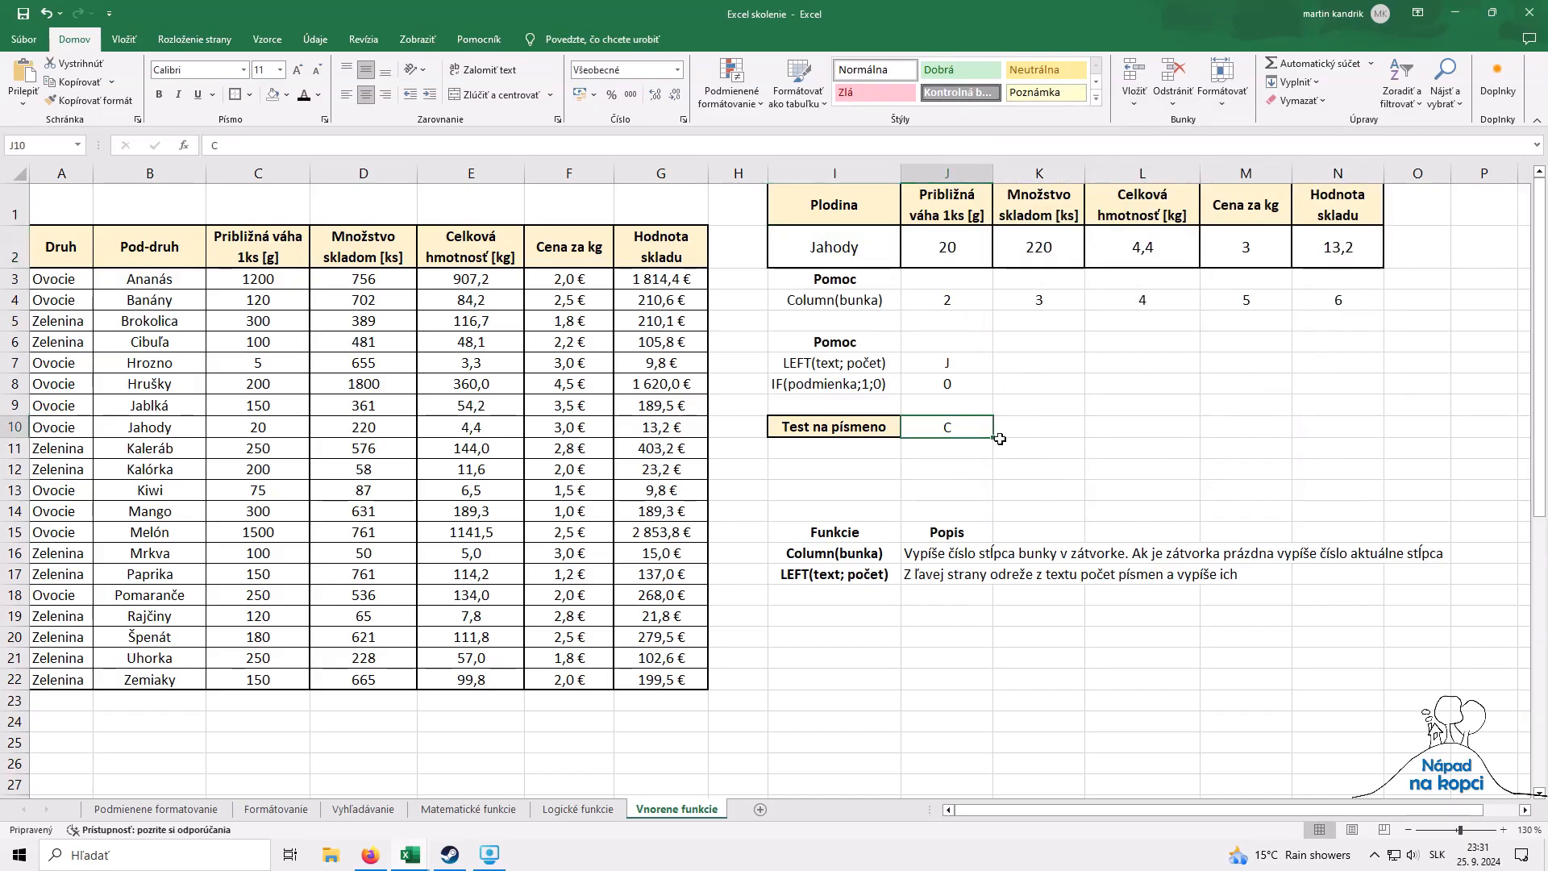
text(J)
click(1043, 445)
Step: Change the test letter in J10 to M
click(955, 426)
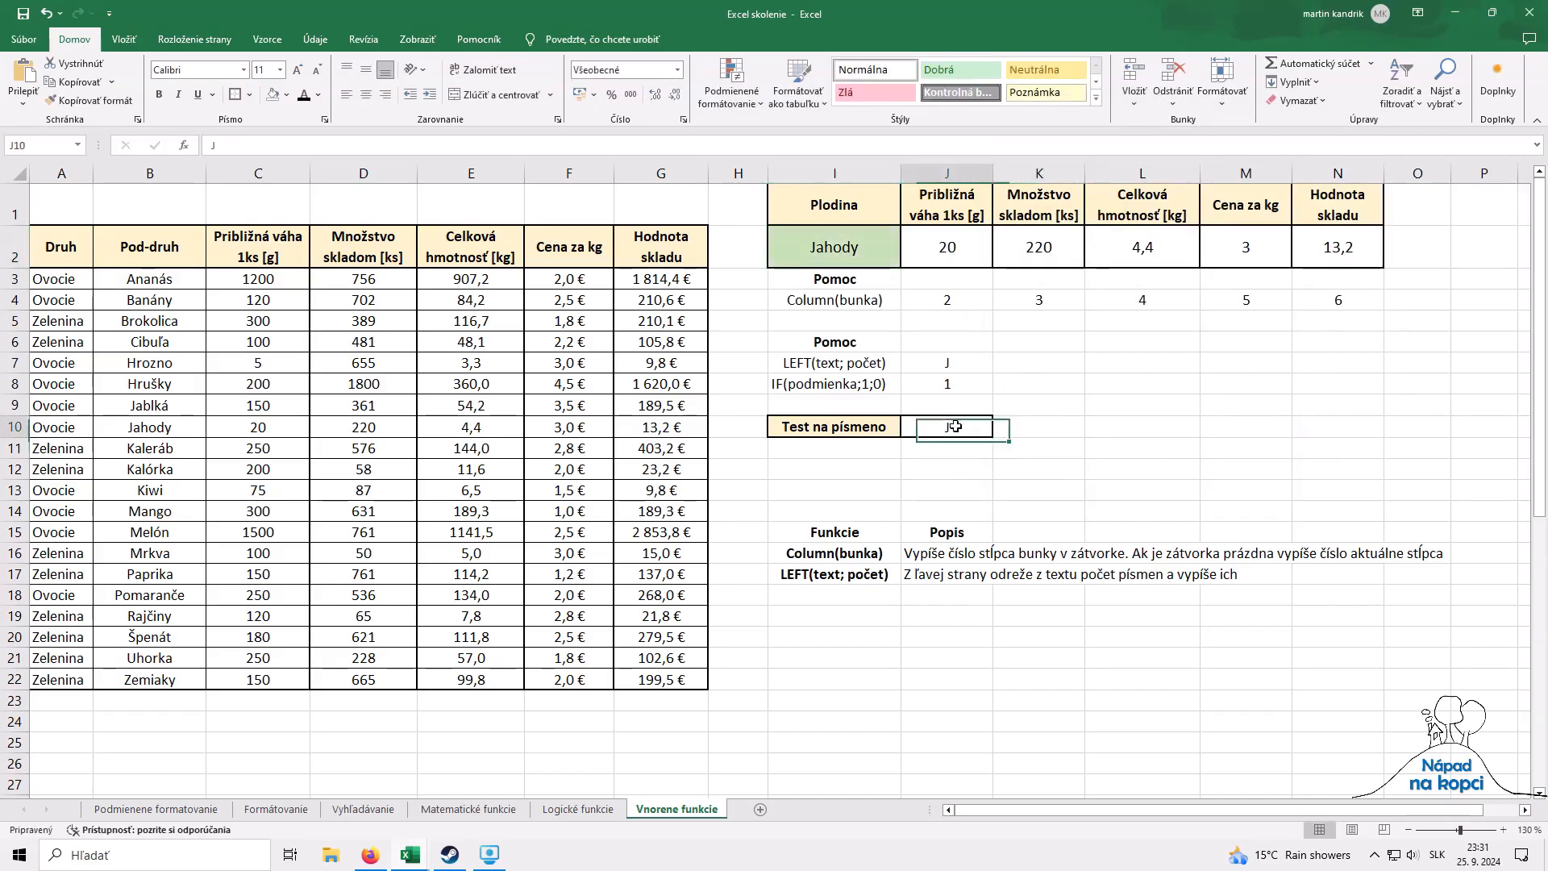
text(M)
click(1040, 427)
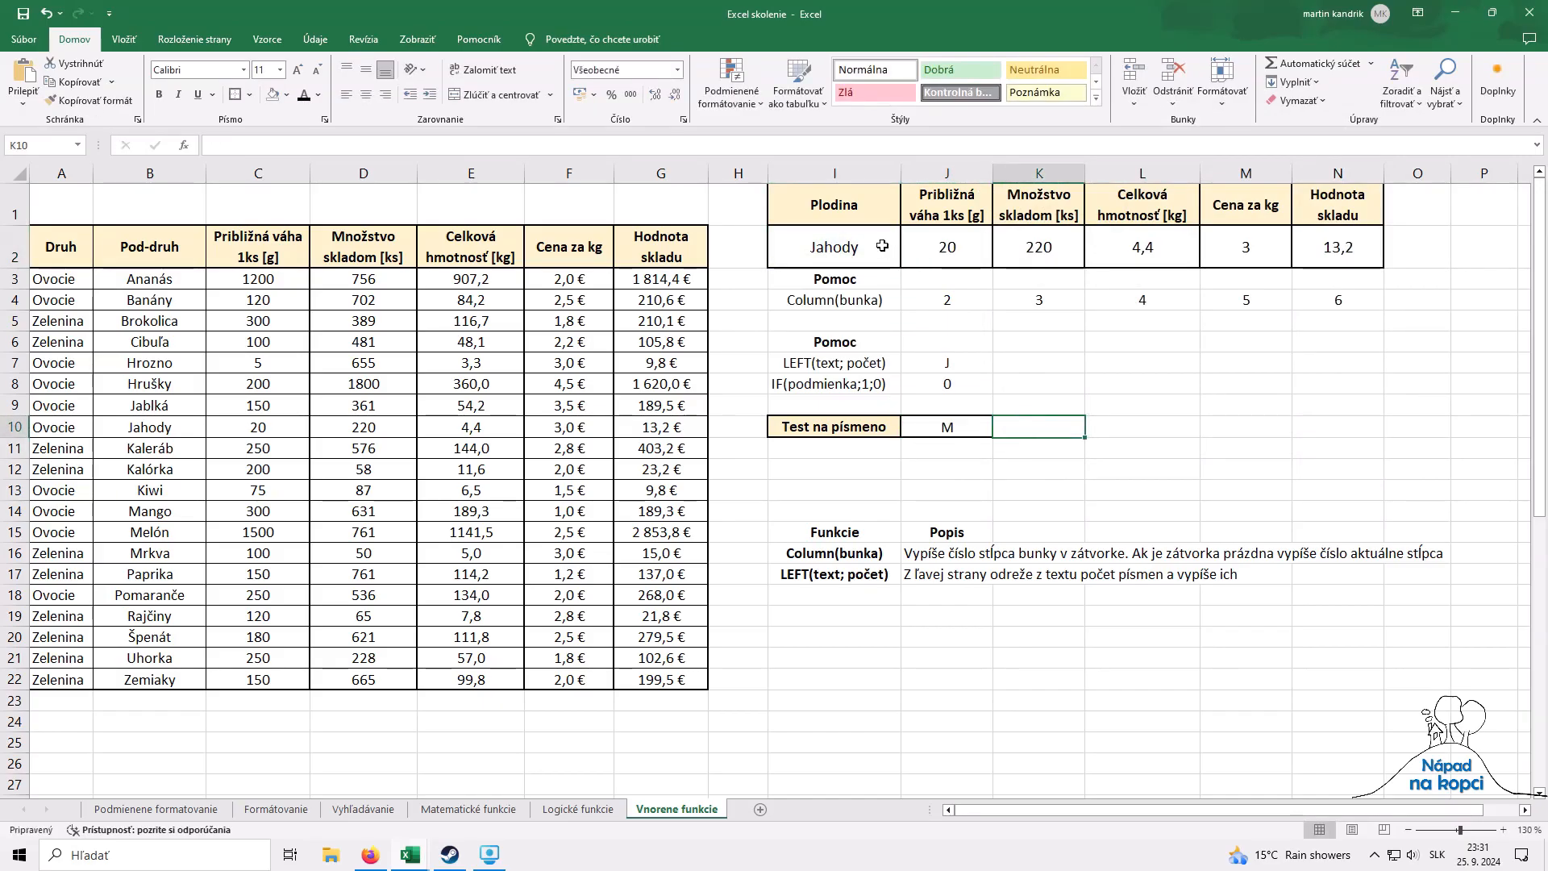